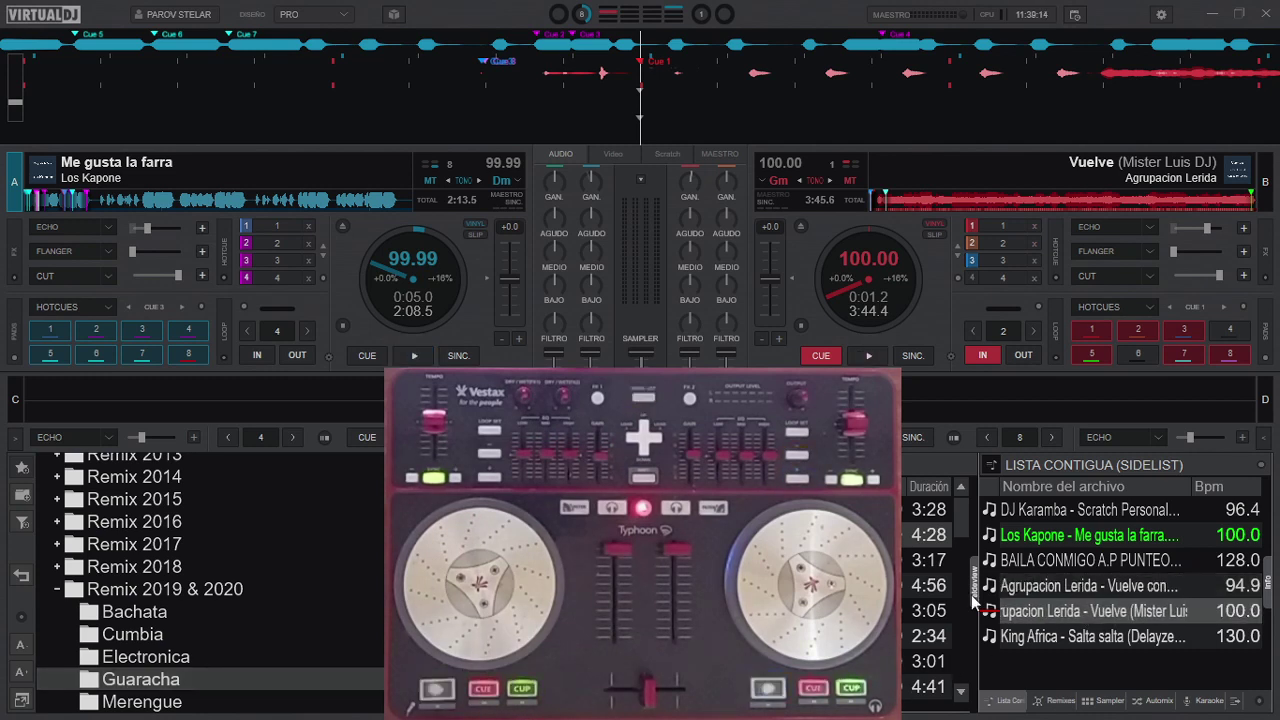
Look through the genre subfolders of Remix 2019 & 2020 and collapse that folder in the browser tree.
scroll(259, 610, down, 5)
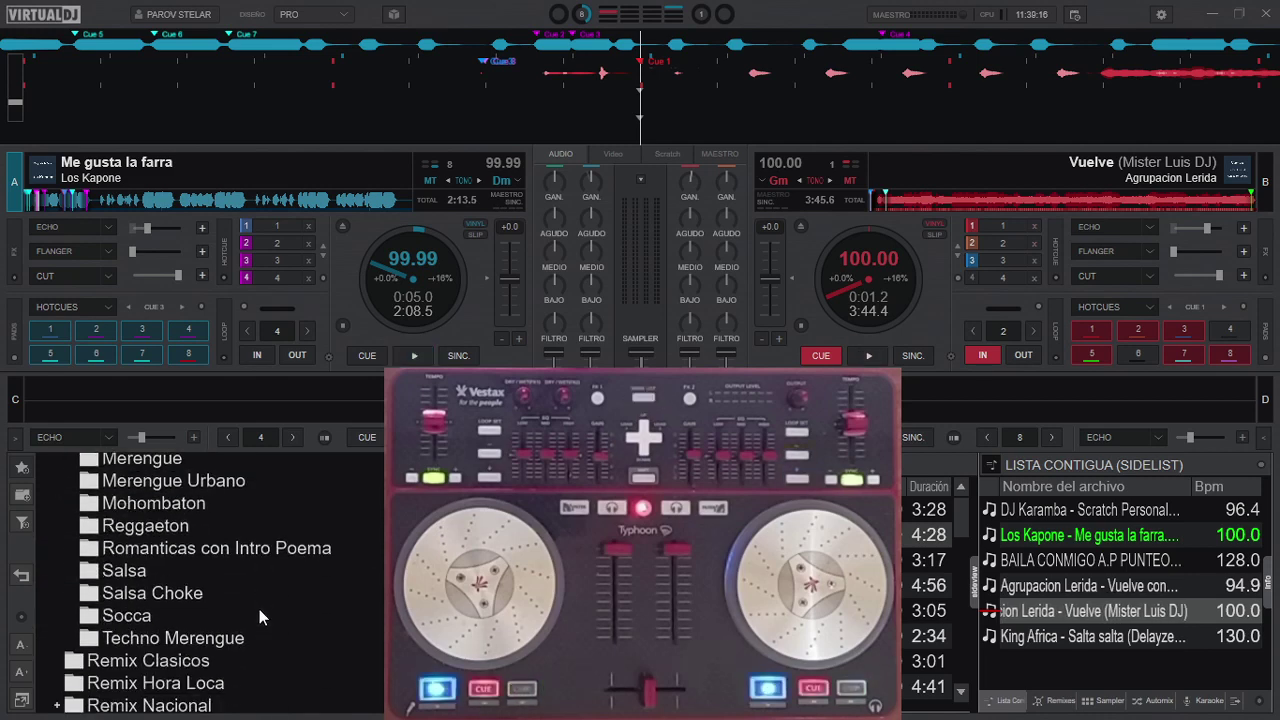
scroll(259, 609, down, 2)
scroll(259, 609, up, 5)
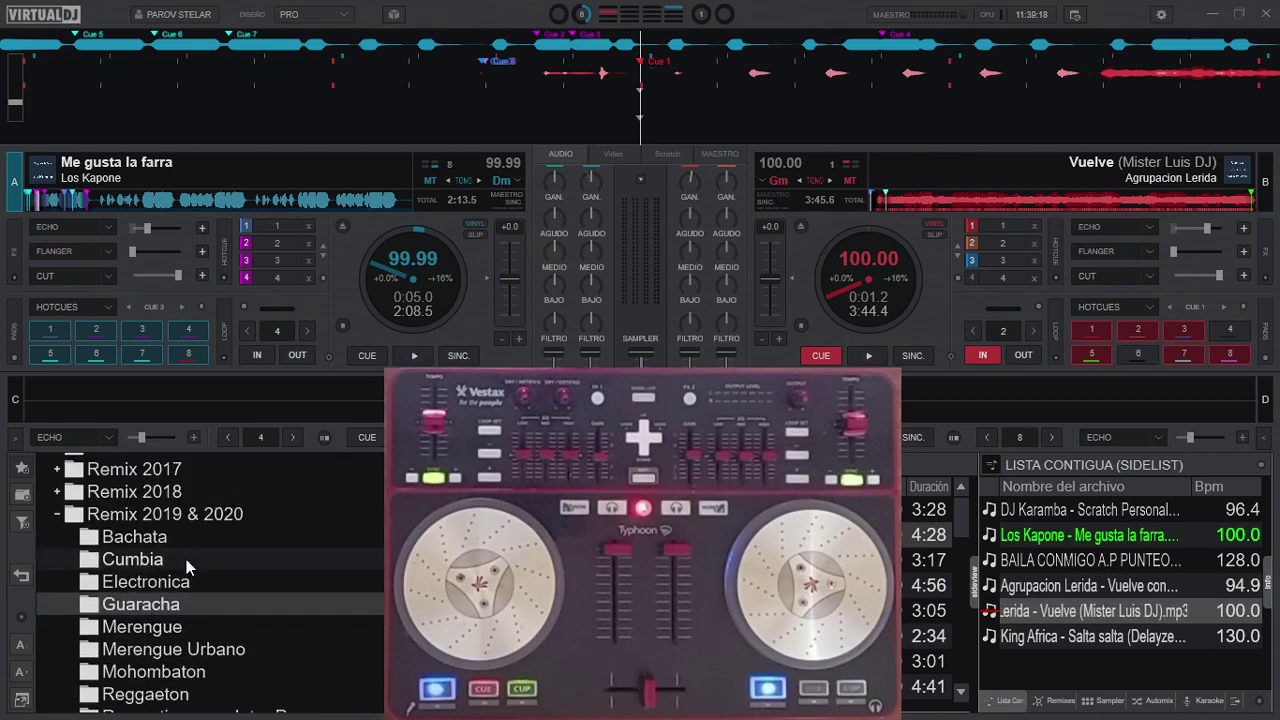
scroll(186, 559, up, 1)
click(57, 556)
Expand the E__ drive in the folder tree and open its DJ Karamba folder.
scroll(70, 585, up, 4)
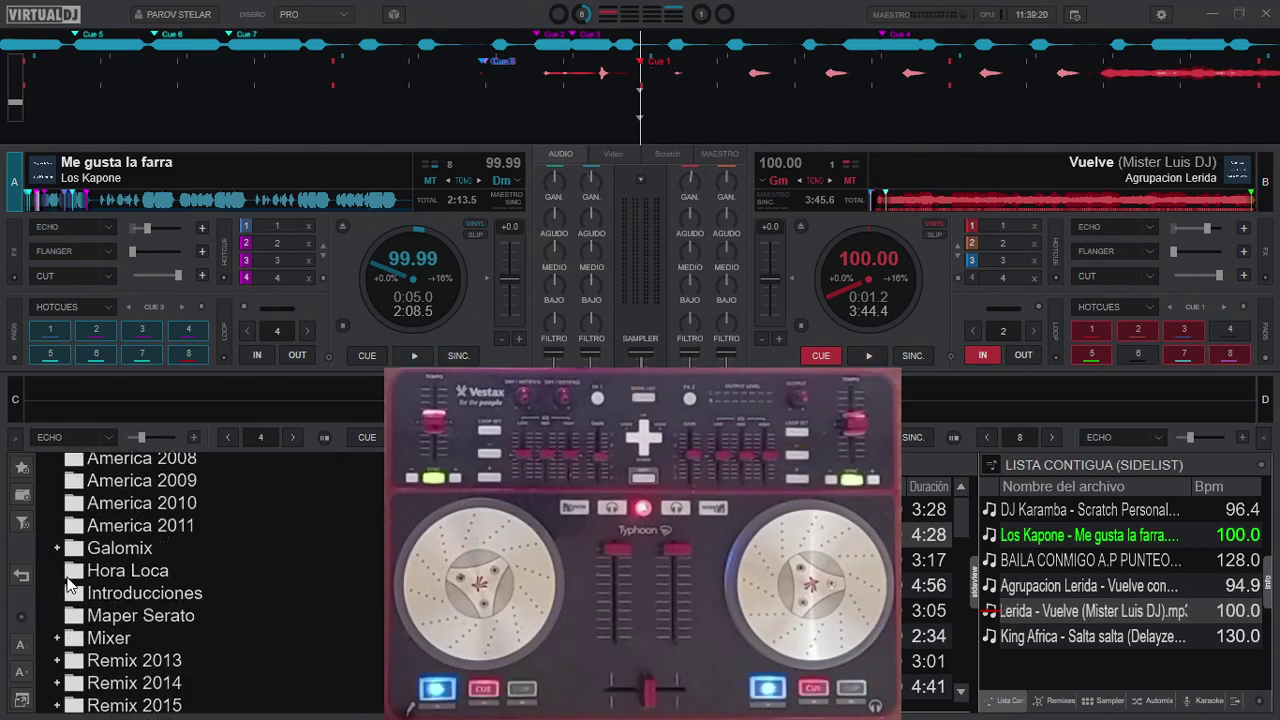
scroll(70, 585, up, 5)
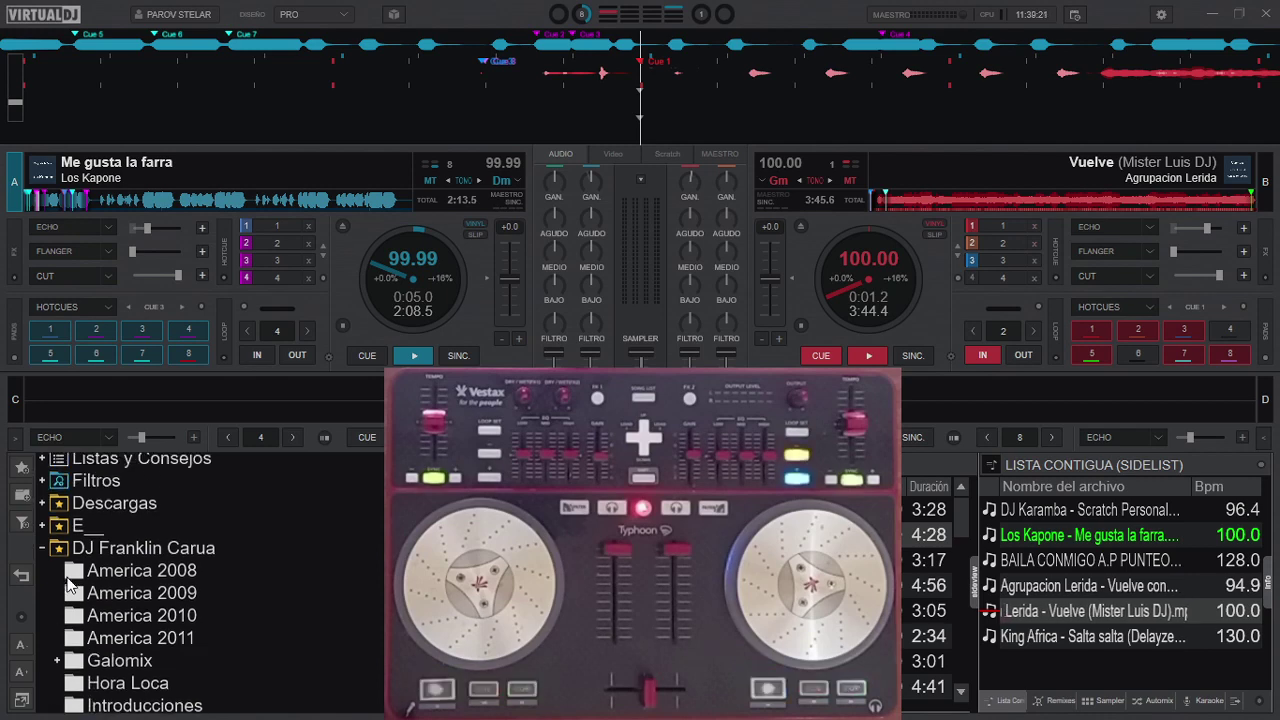
click(41, 526)
scroll(271, 600, down, 4)
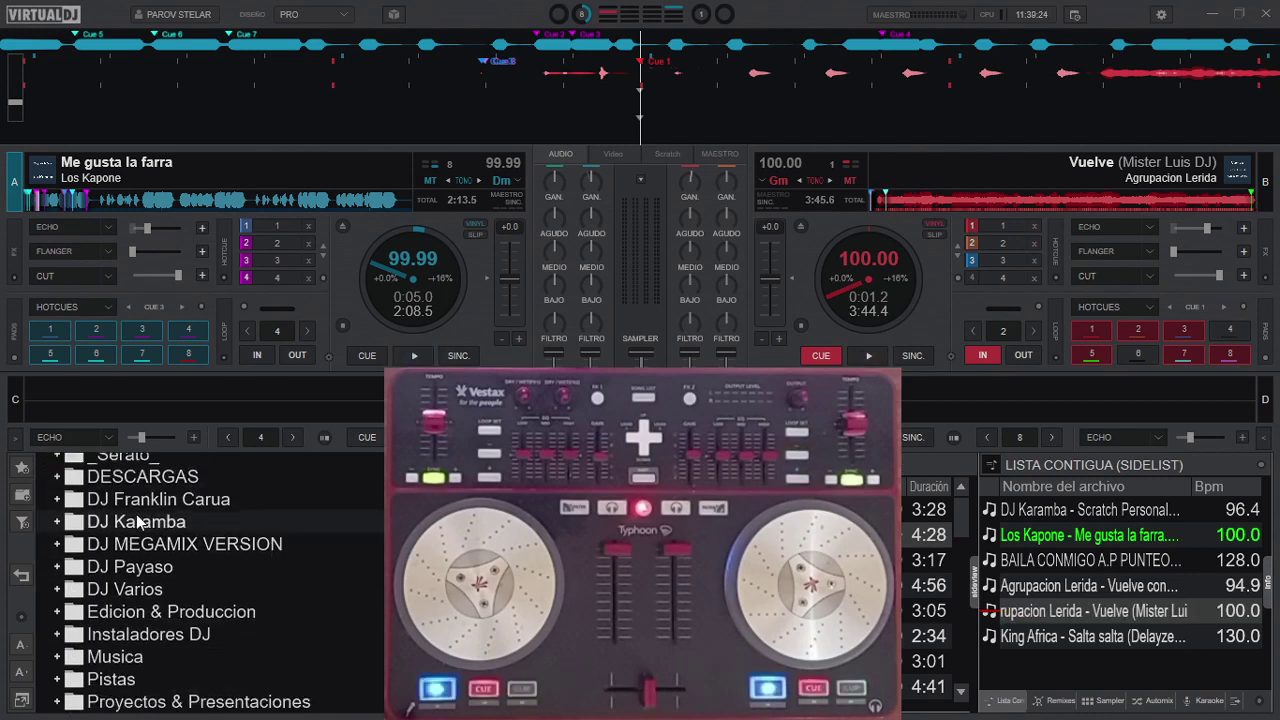
double_click(140, 521)
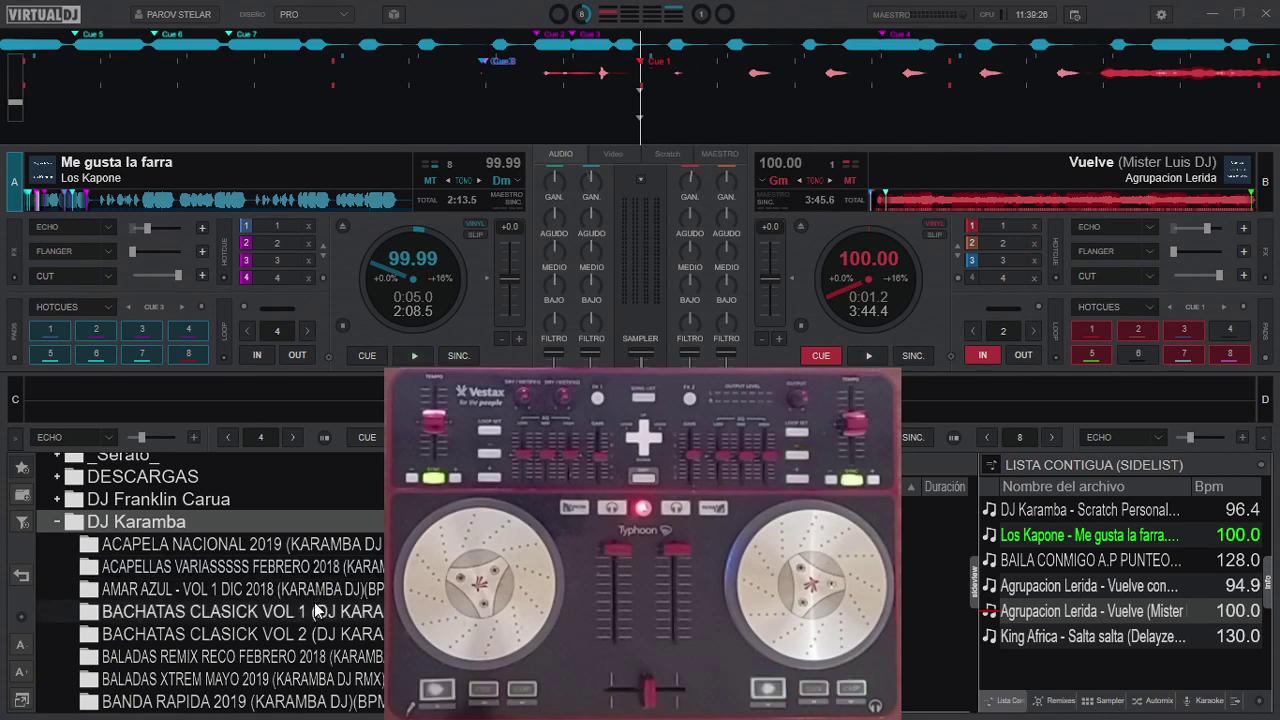
Open the CHICHA ANTAÑA - CUE DENON HALLOWEN 2018 folder inside DJ Karamba.
scroll(207, 595, down, 6)
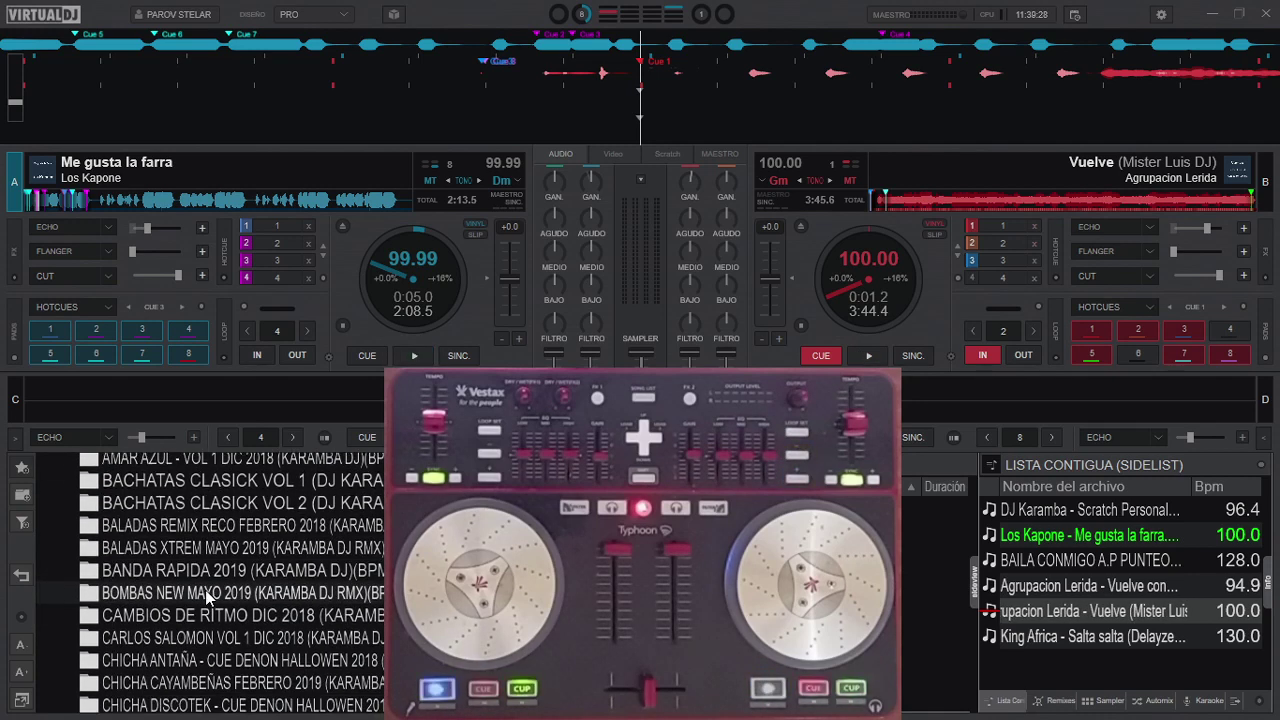
scroll(207, 595, down, 3)
click(207, 585)
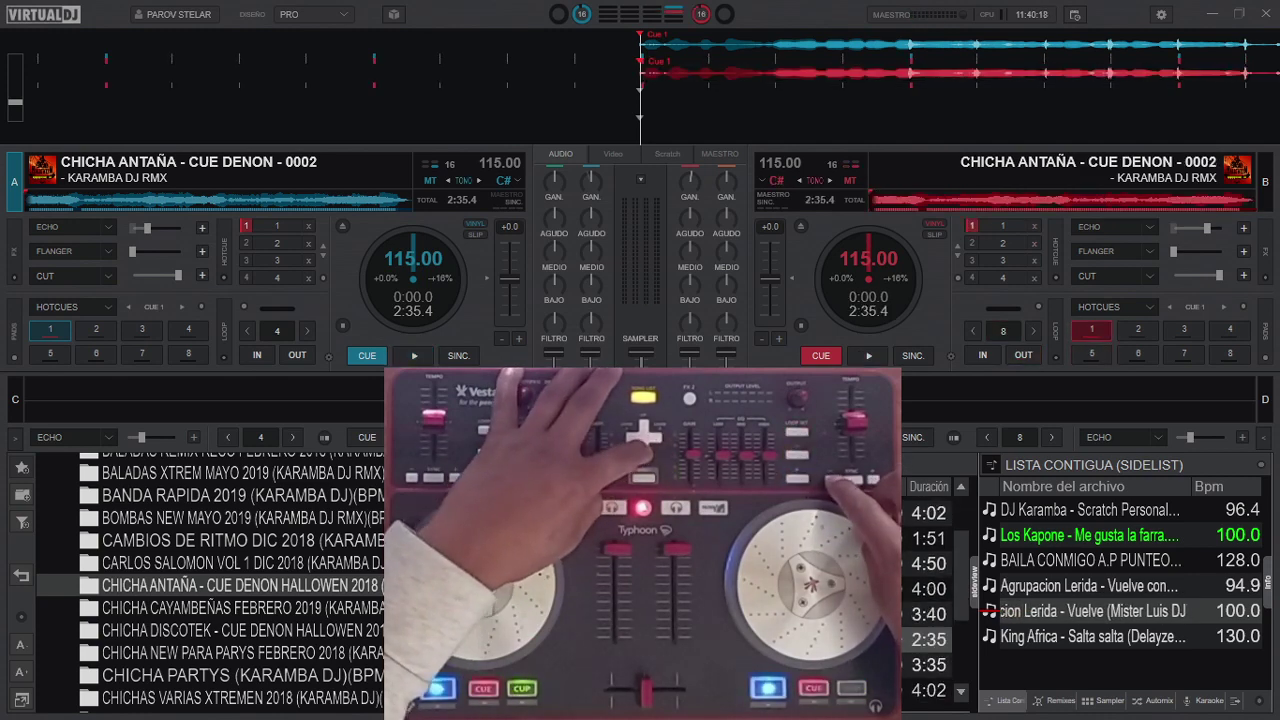
scroll(903, 608, up, 3)
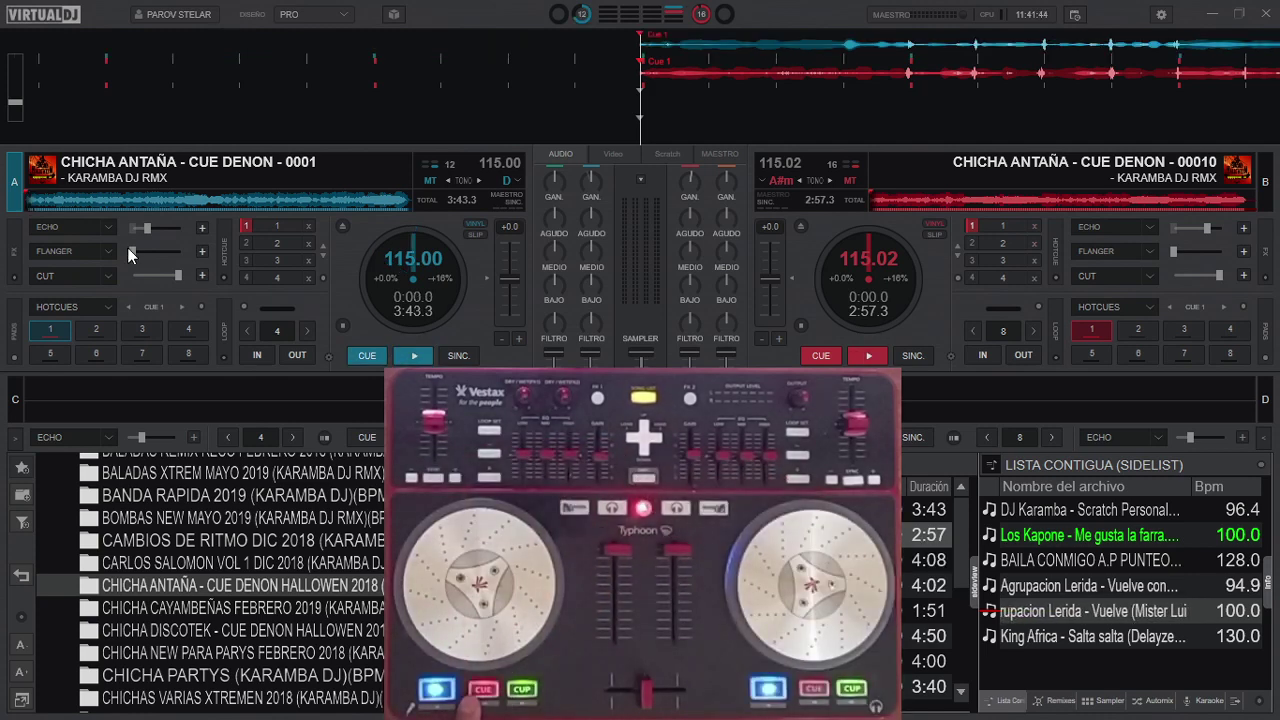
click(277, 201)
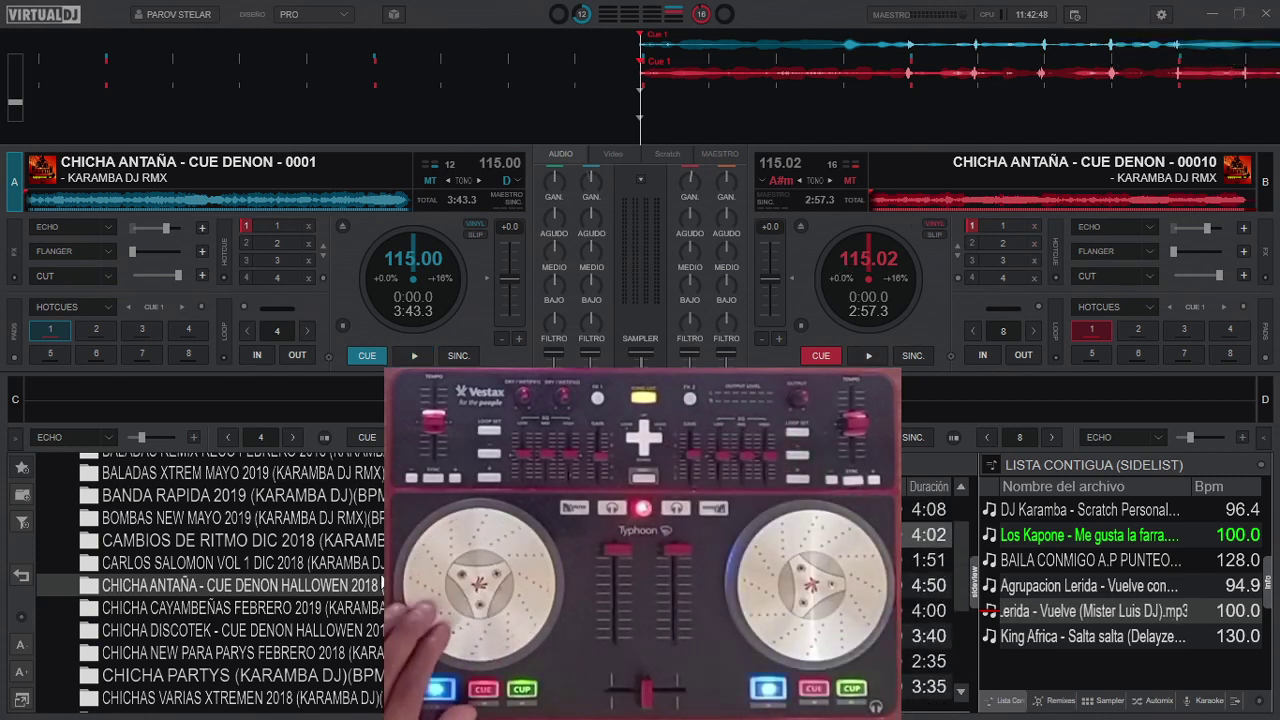
Step through the neighbouring folders and select CHICHA NEW PARA PARYS FEBRERO 2018.
key(Up)
key(Up)
key(Down)
key(Down)
key(Down)
key(Down)
key(Down)
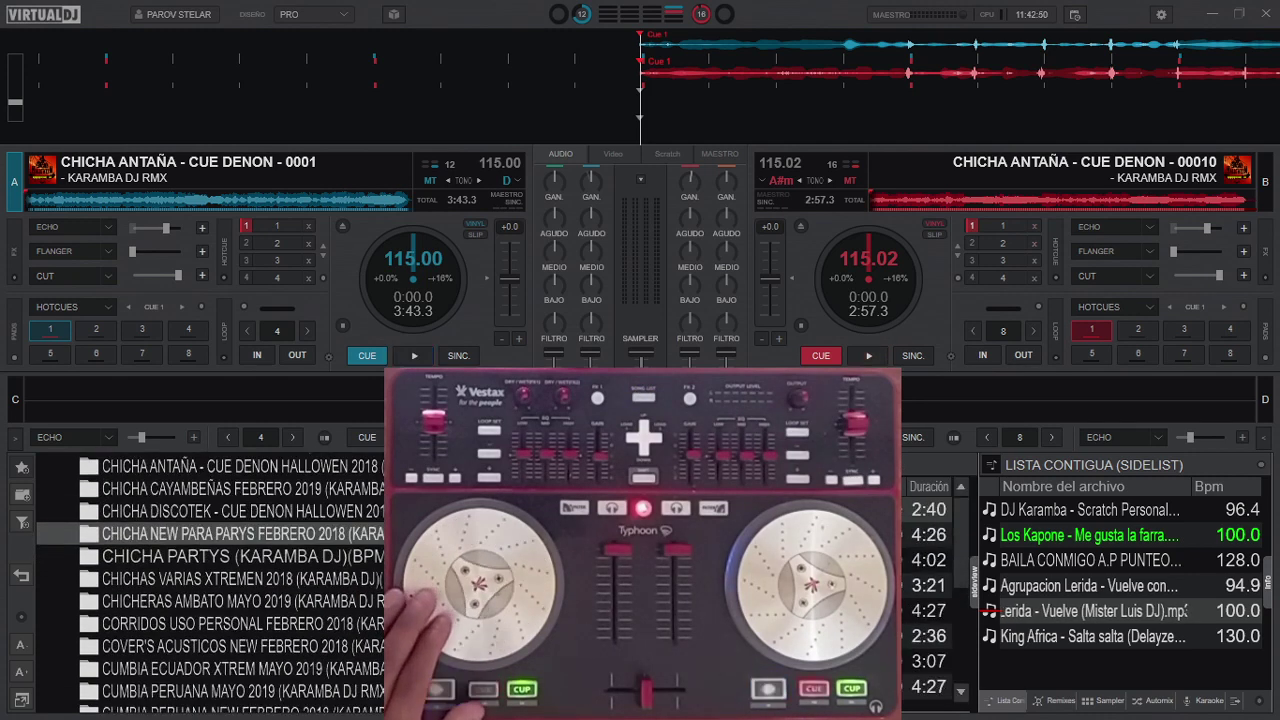
Open the settings to view the JOG_TOUCH action in the Vestax Typhoon controller mapping, and close the settings.
click(1161, 14)
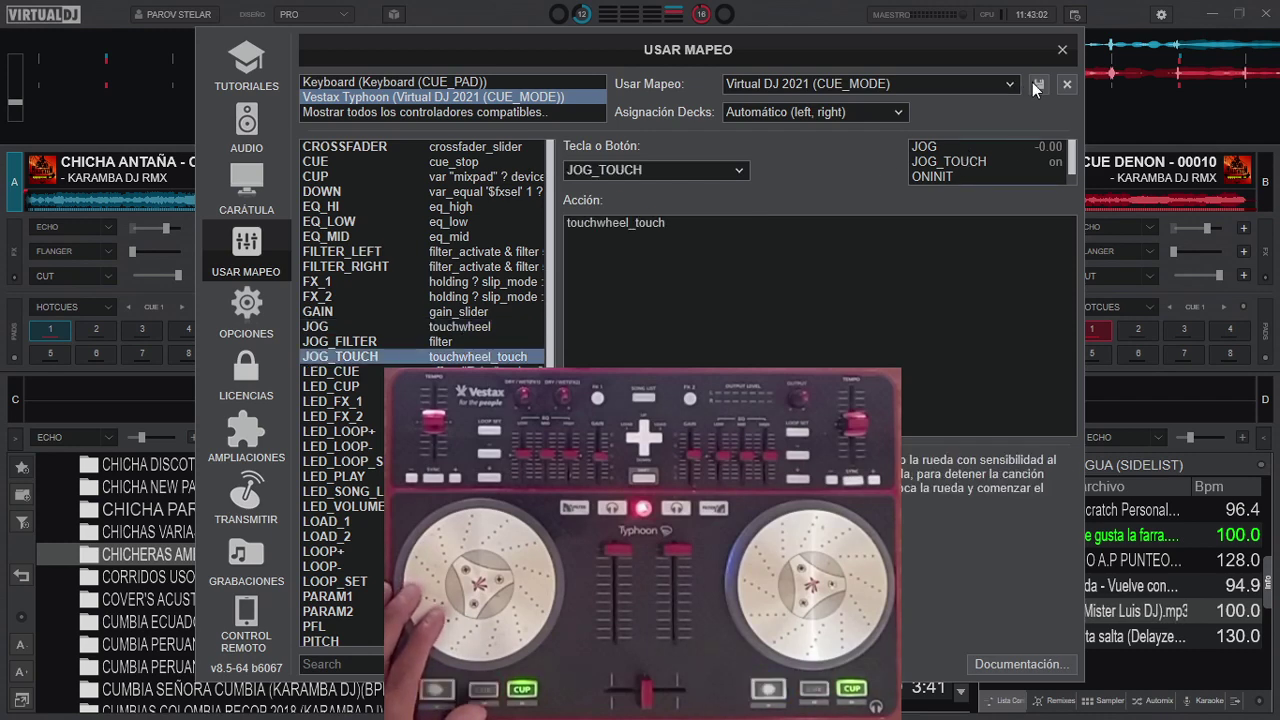
click(1063, 49)
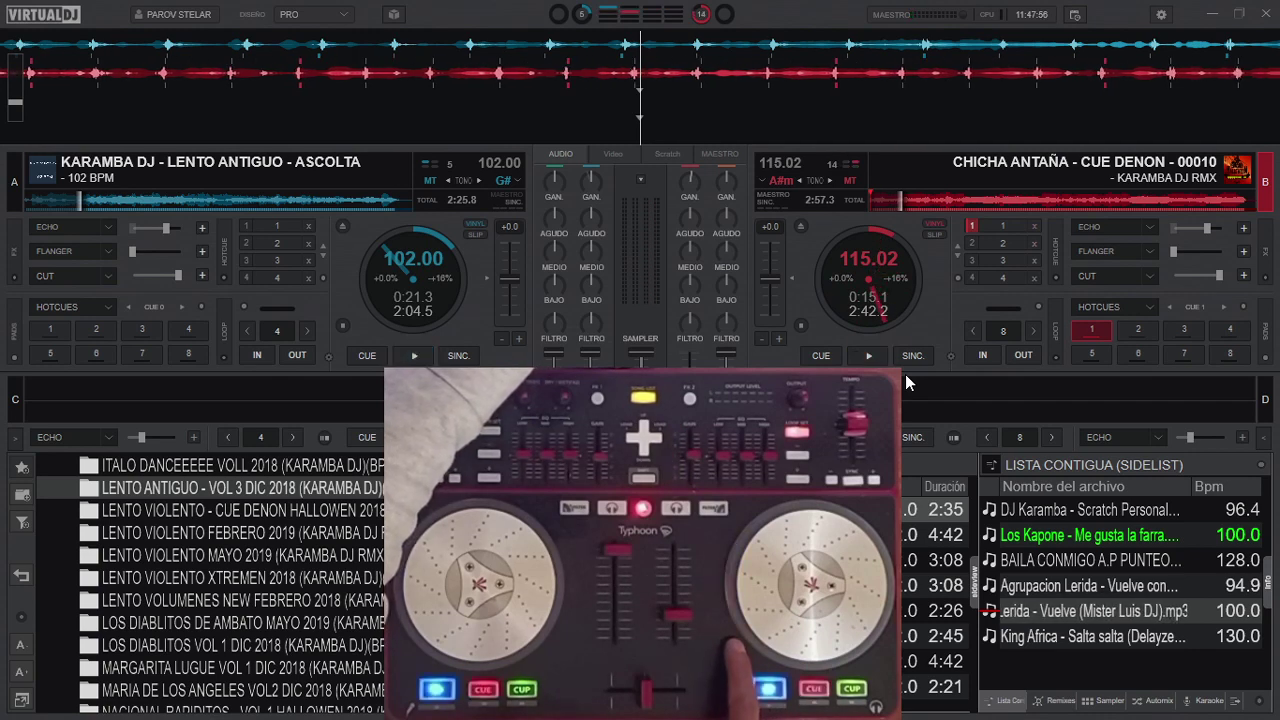
Select Los Kapone - Me gusta la farra in the sidelist and load it on deck A.
key(space)
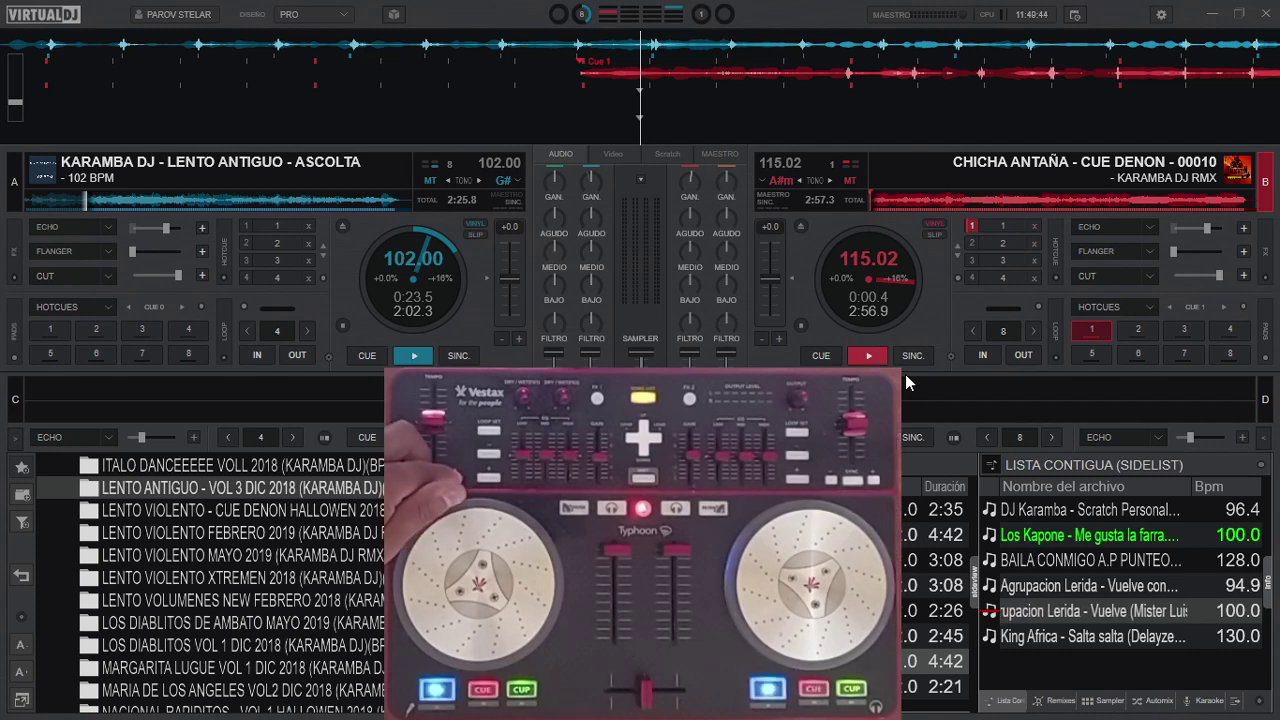
click(1118, 538)
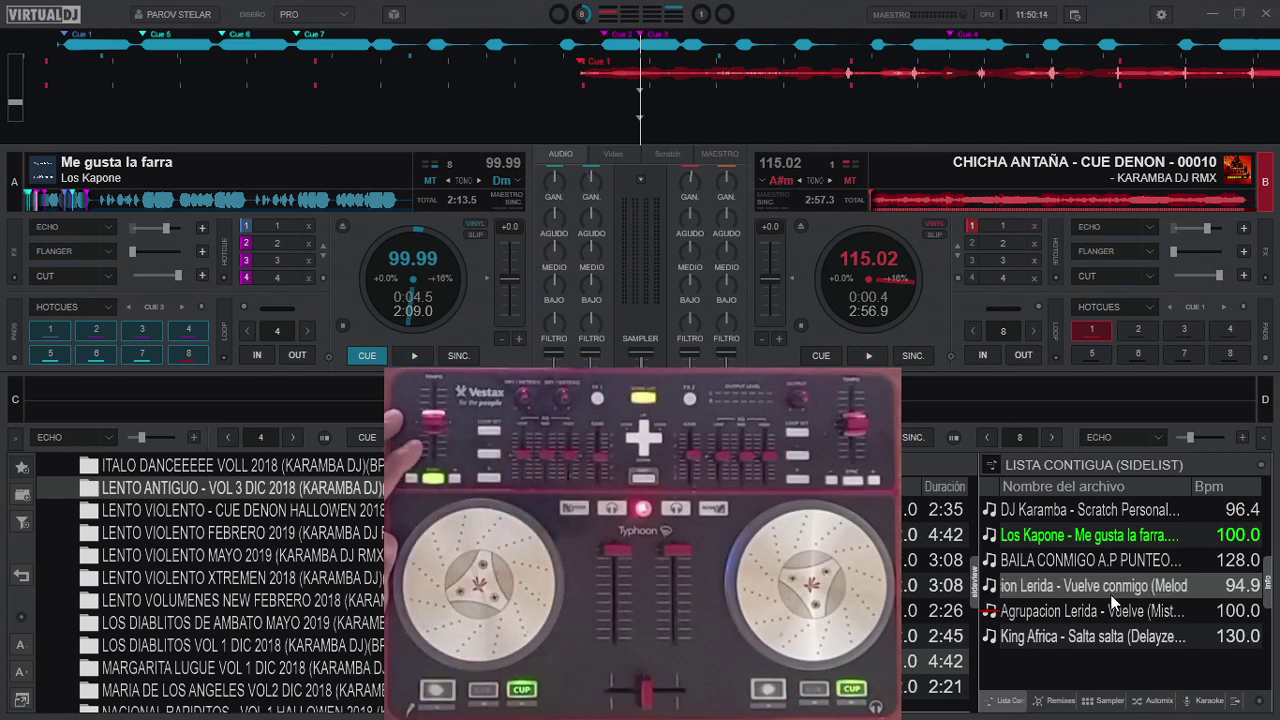
Restart VirtualDJ 2021 from the desktop and open the HEROES DEL SILENCIO Y MAS FEBRERO 2019 folder.
click(1264, 18)
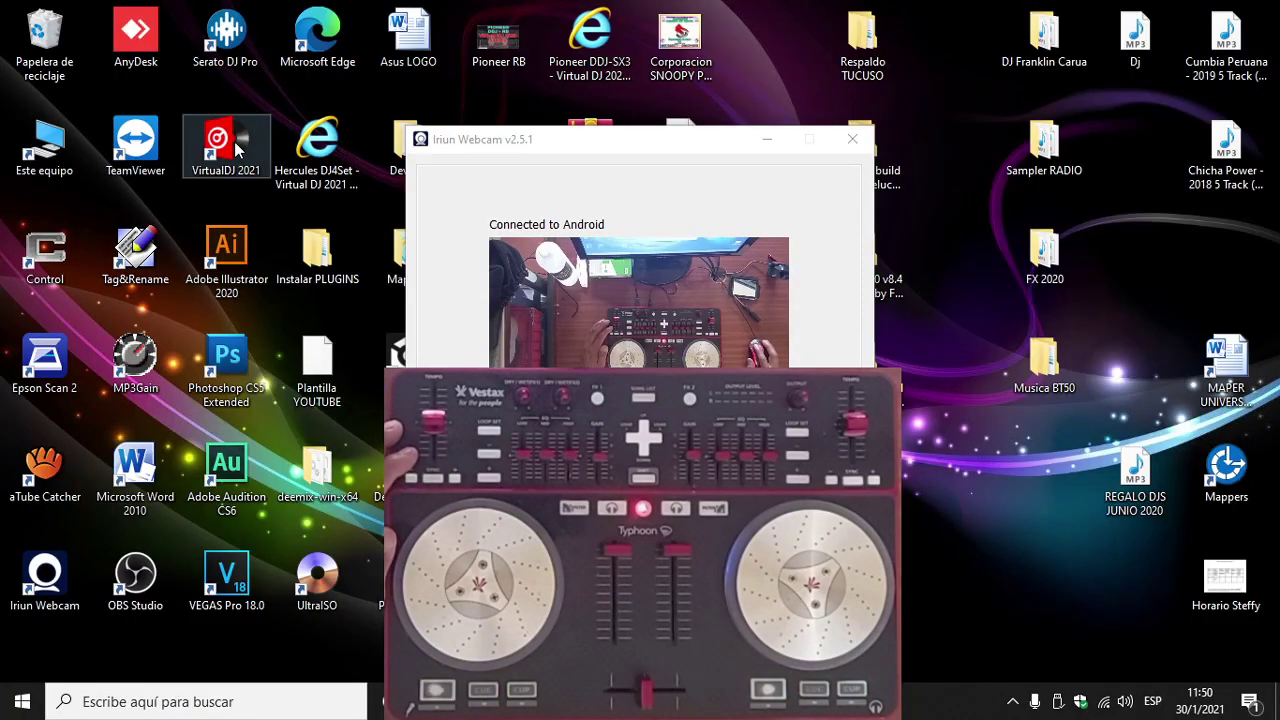
double_click(236, 147)
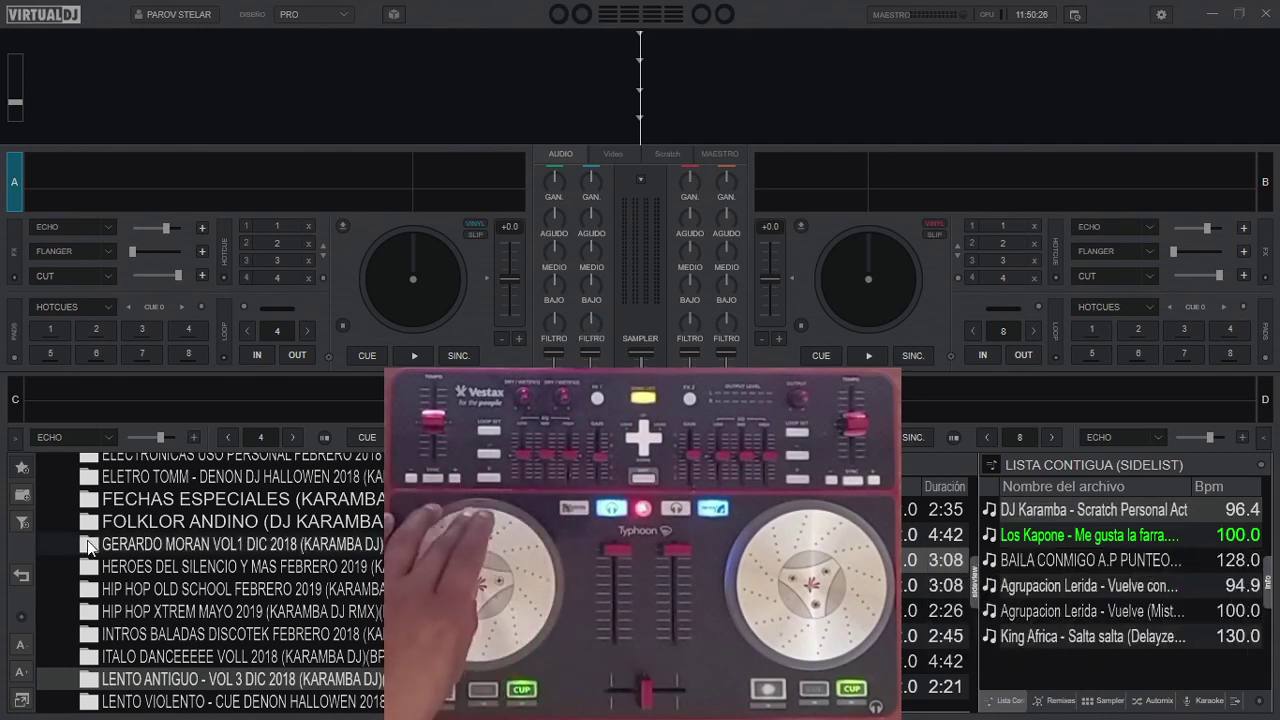
click(237, 566)
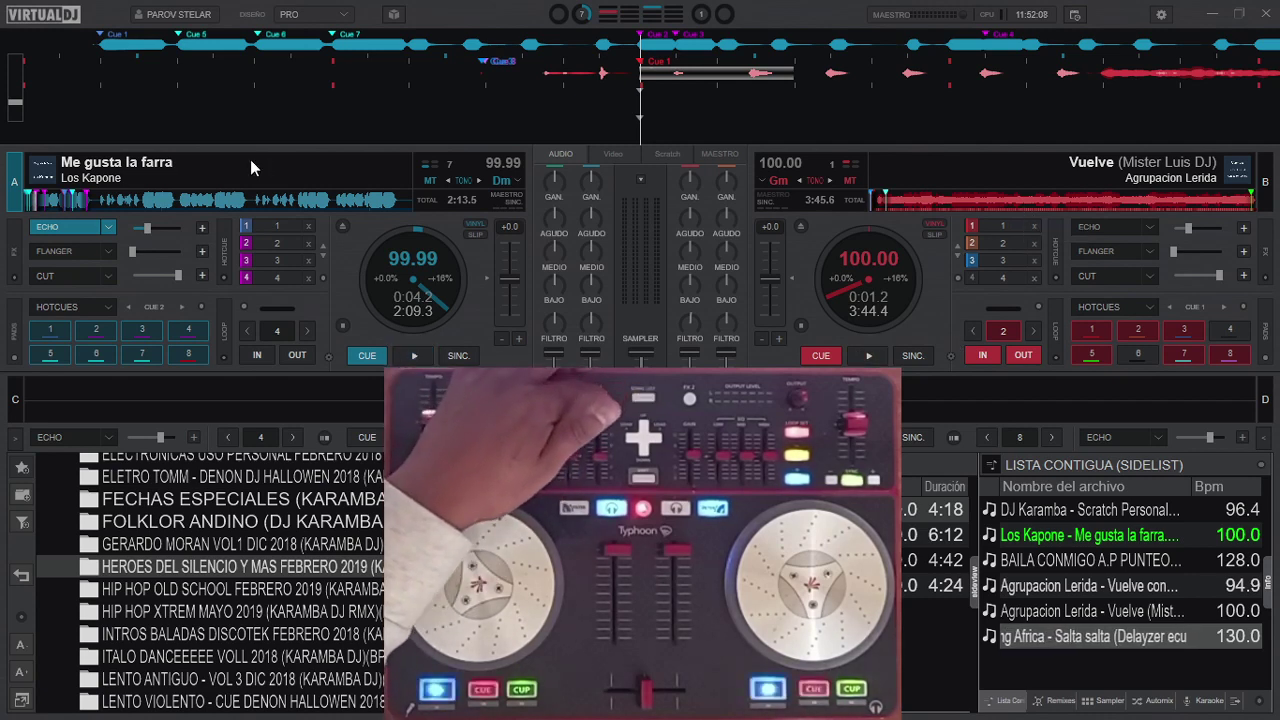
Raise the strength of the ECHO effect on deck A.
mouse_move(147, 228)
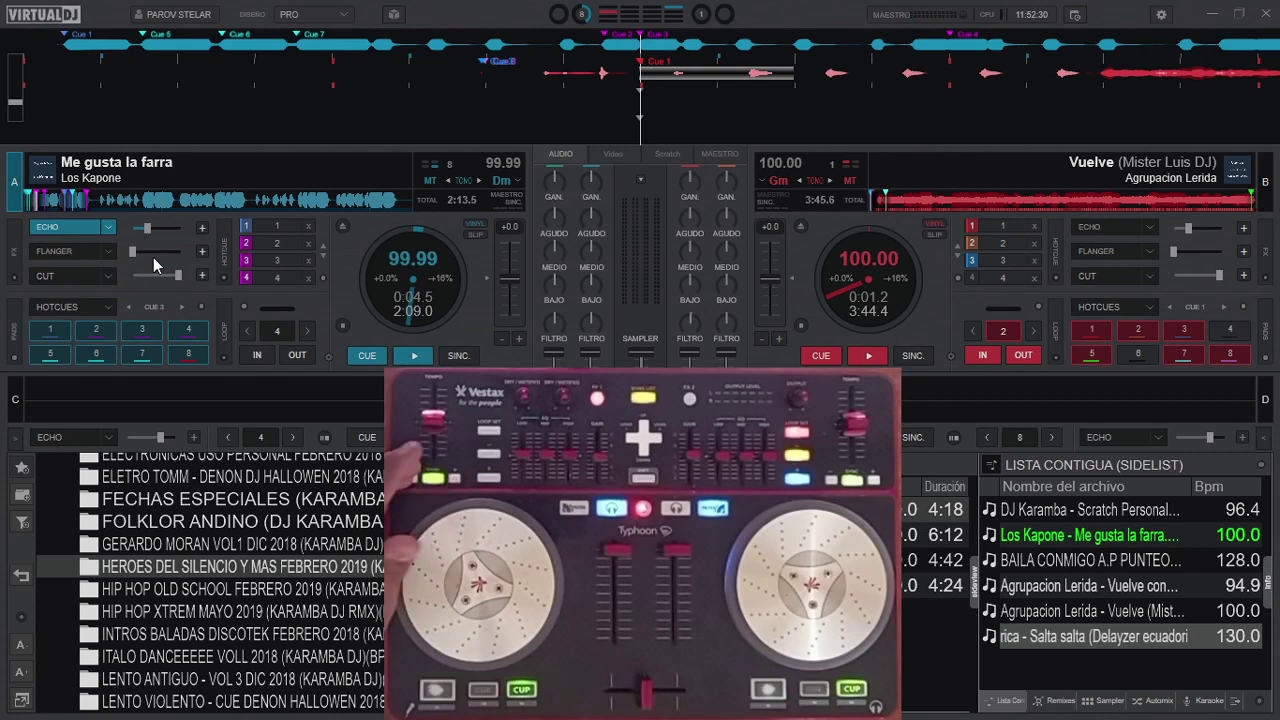
drag(154, 231, 177, 221)
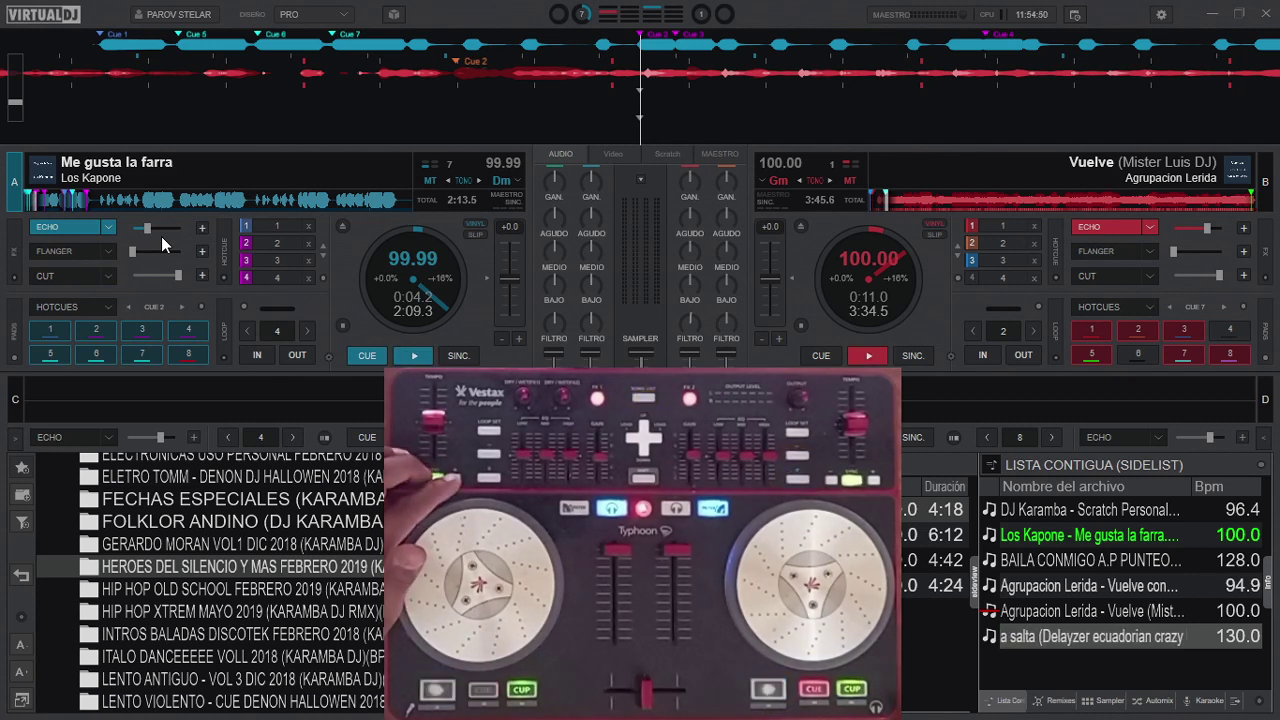
Collapse the DJ Karamba folder and expand the DJ folder directly above it in the tree.
scroll(286, 575, up, 5)
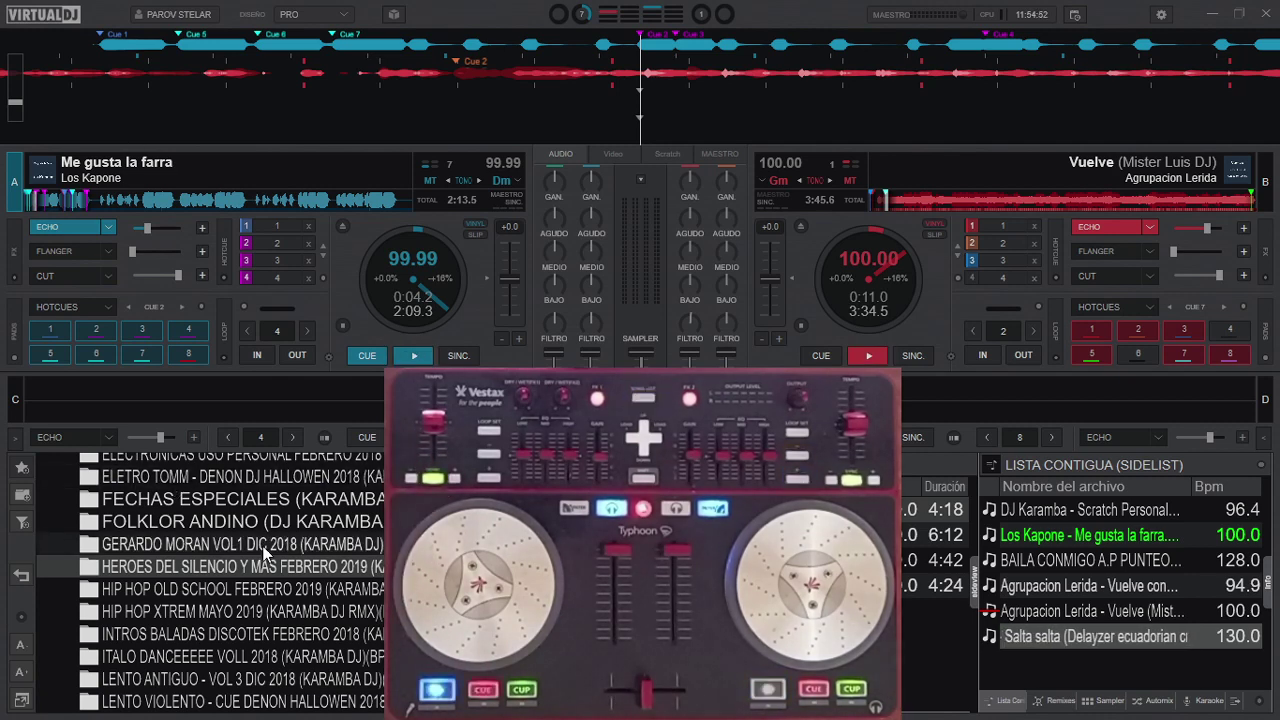
scroll(286, 575, up, 6)
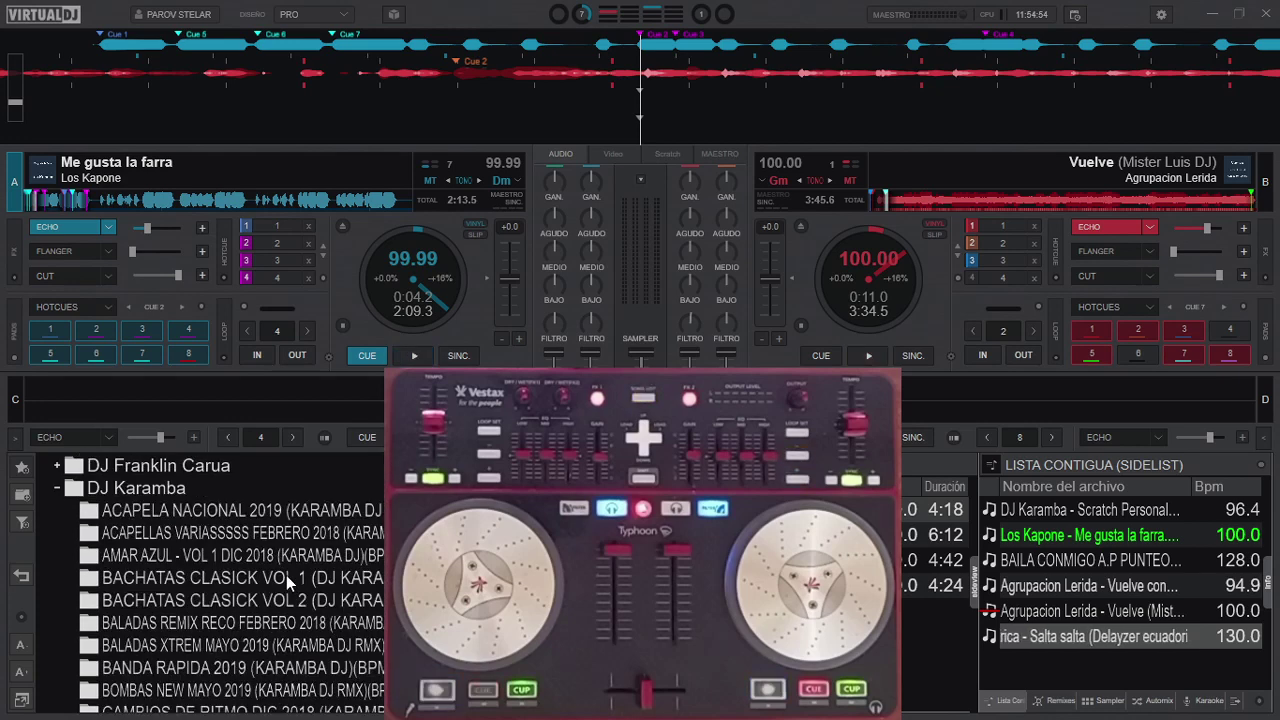
click(58, 488)
click(58, 465)
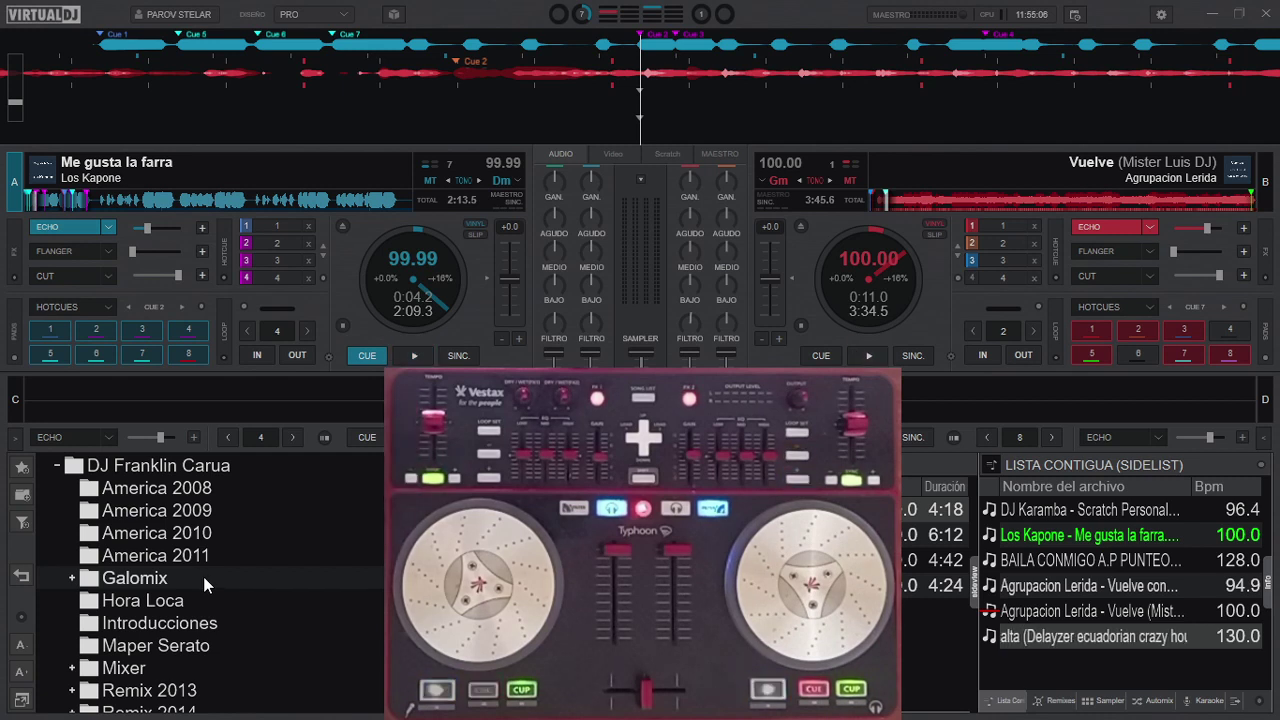
Expand the Remix 2019 & 2020 folder, look through its genre subfolders and collapse it again.
scroll(220, 590, down, 3)
click(228, 602)
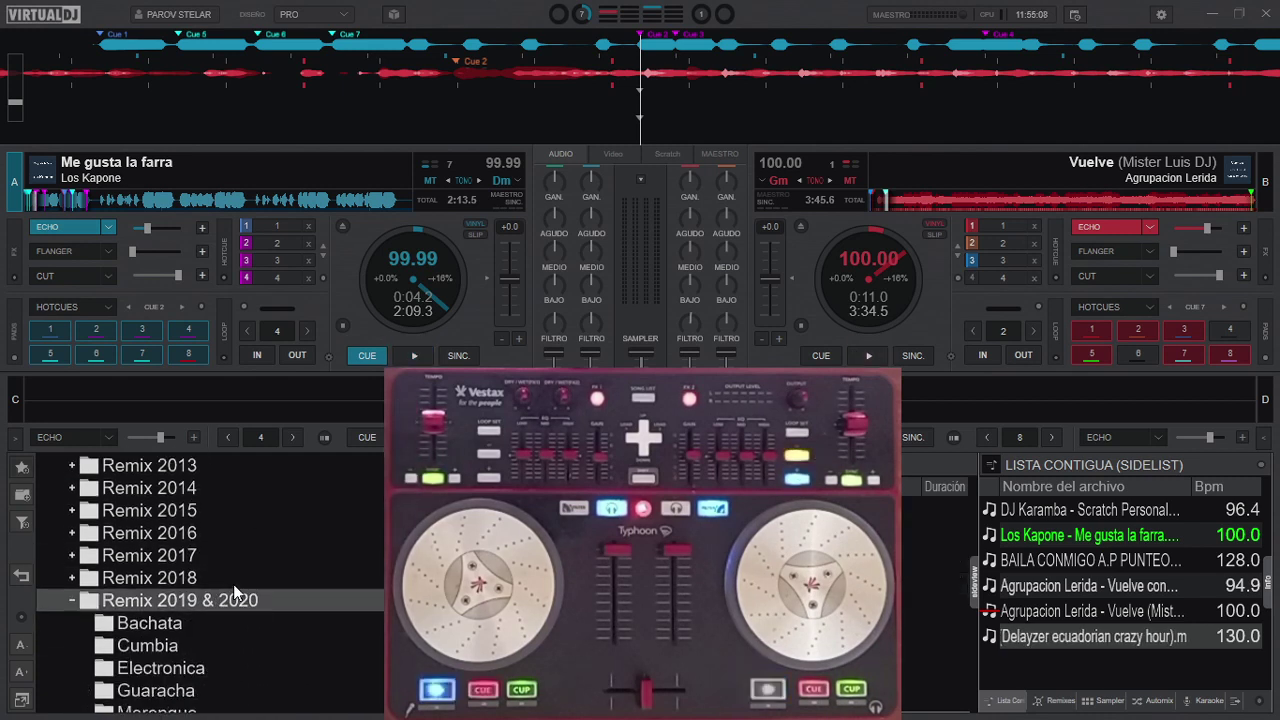
scroll(233, 592, down, 2)
scroll(233, 584, down, 2)
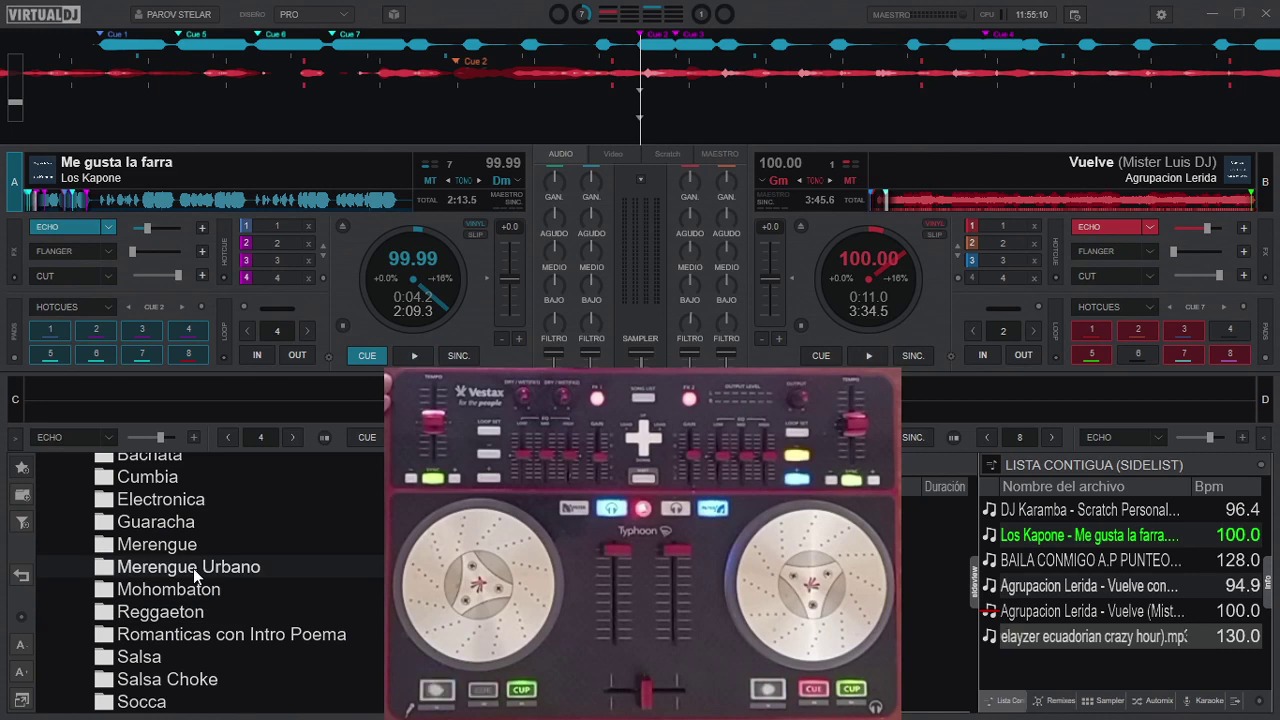
scroll(200, 565, down, 3)
scroll(203, 563, up, 4)
click(75, 523)
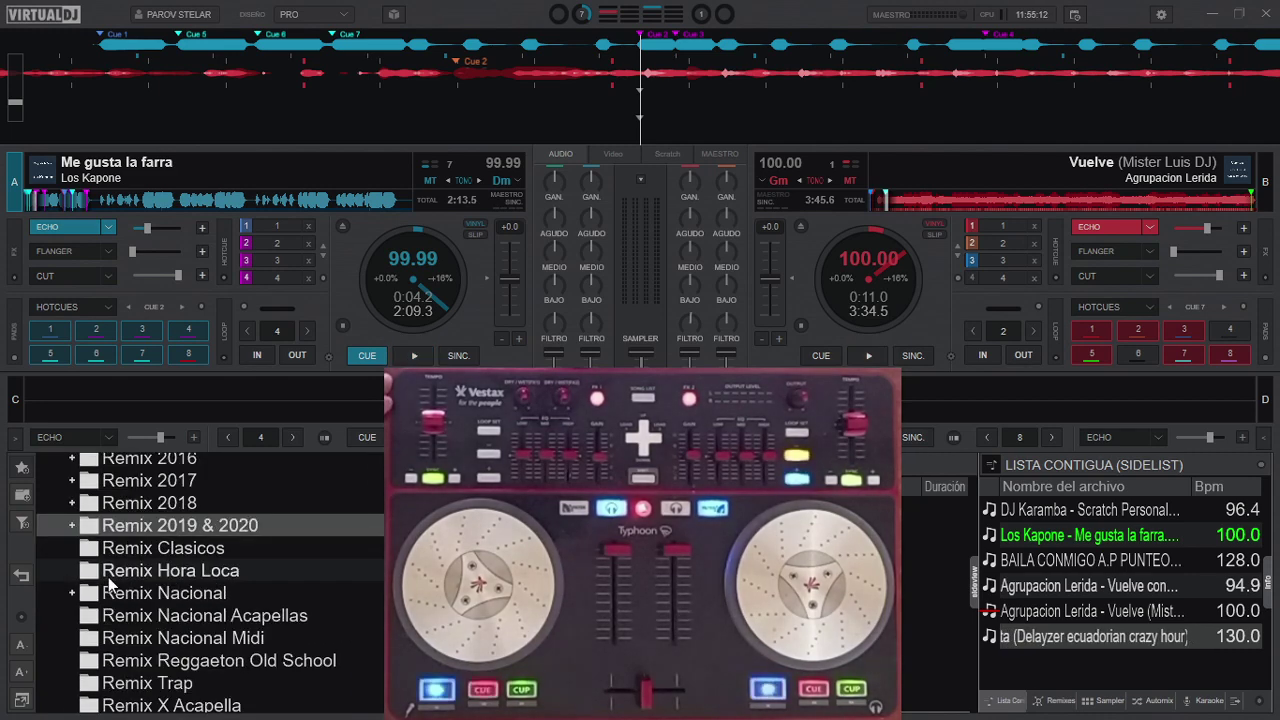
Open the Bombas Folcloricas folder under Remix Nacional > Nacional 2019.
click(240, 590)
scroll(240, 578, down, 2)
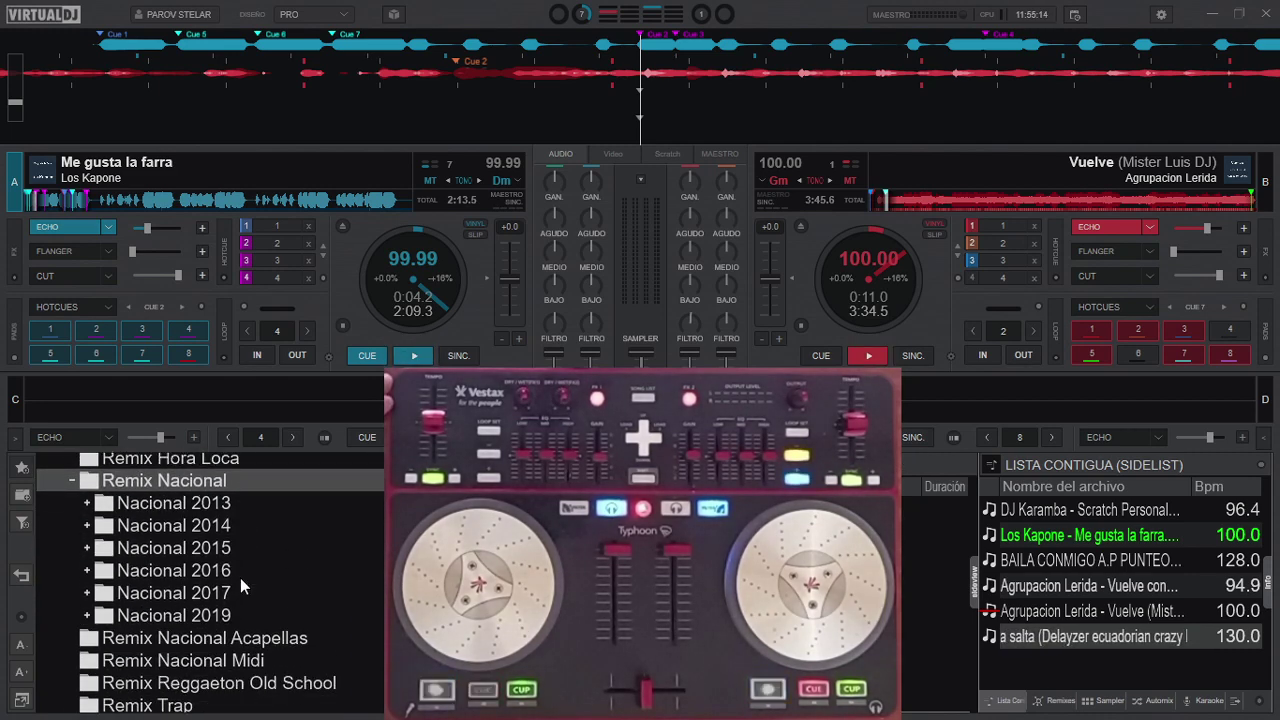
click(230, 615)
click(230, 615)
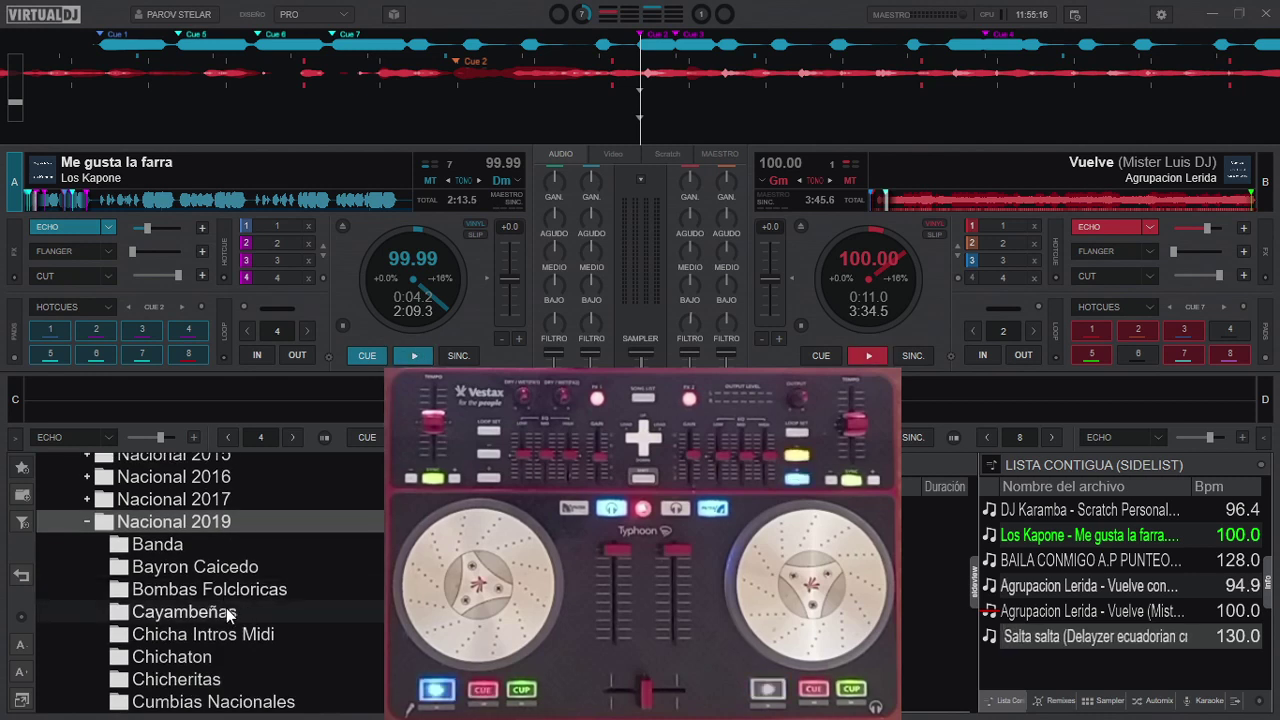
scroll(240, 566, down, 1)
click(245, 570)
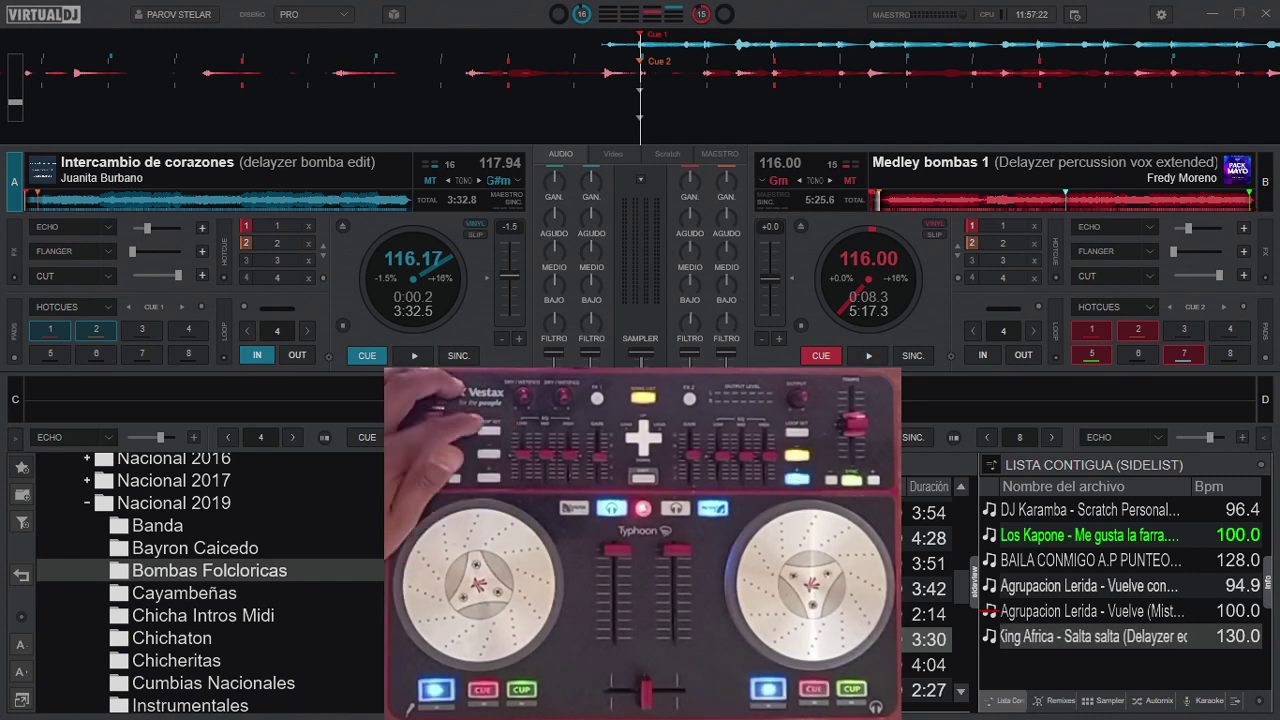
Turn off Loop Inteligente in deck A's loop options and recheck the setting.
click(243, 308)
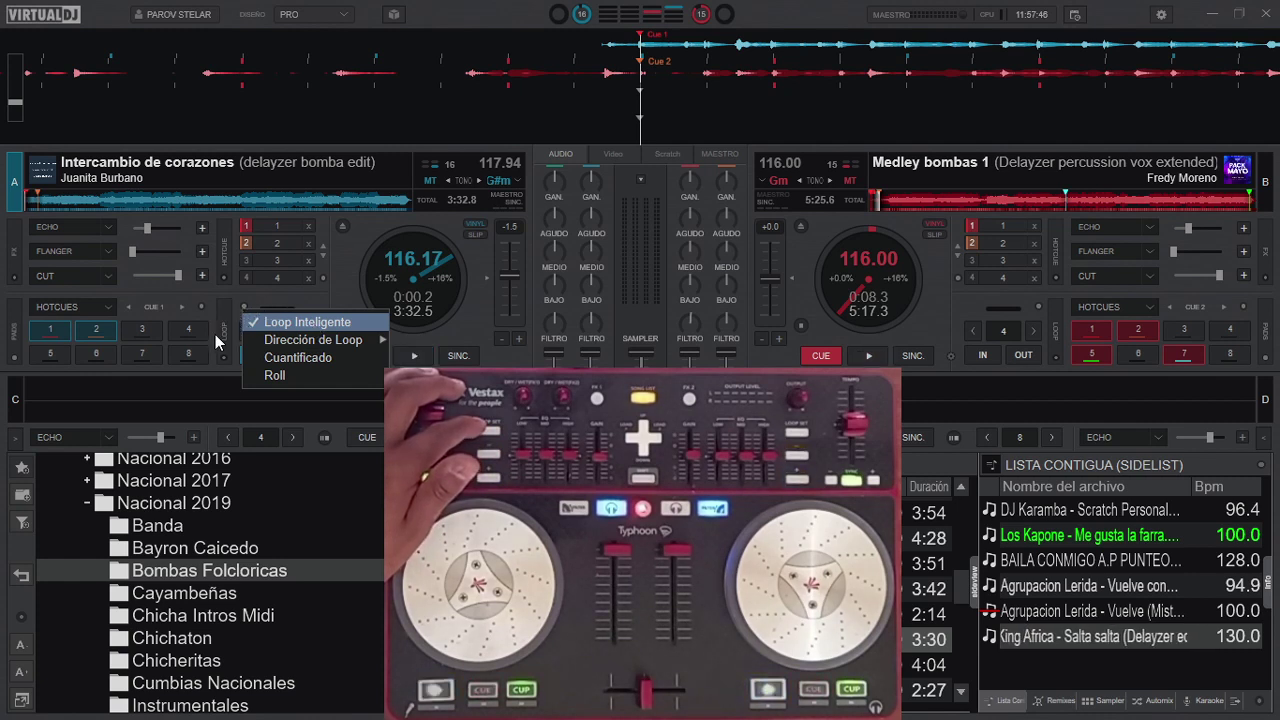
click(254, 327)
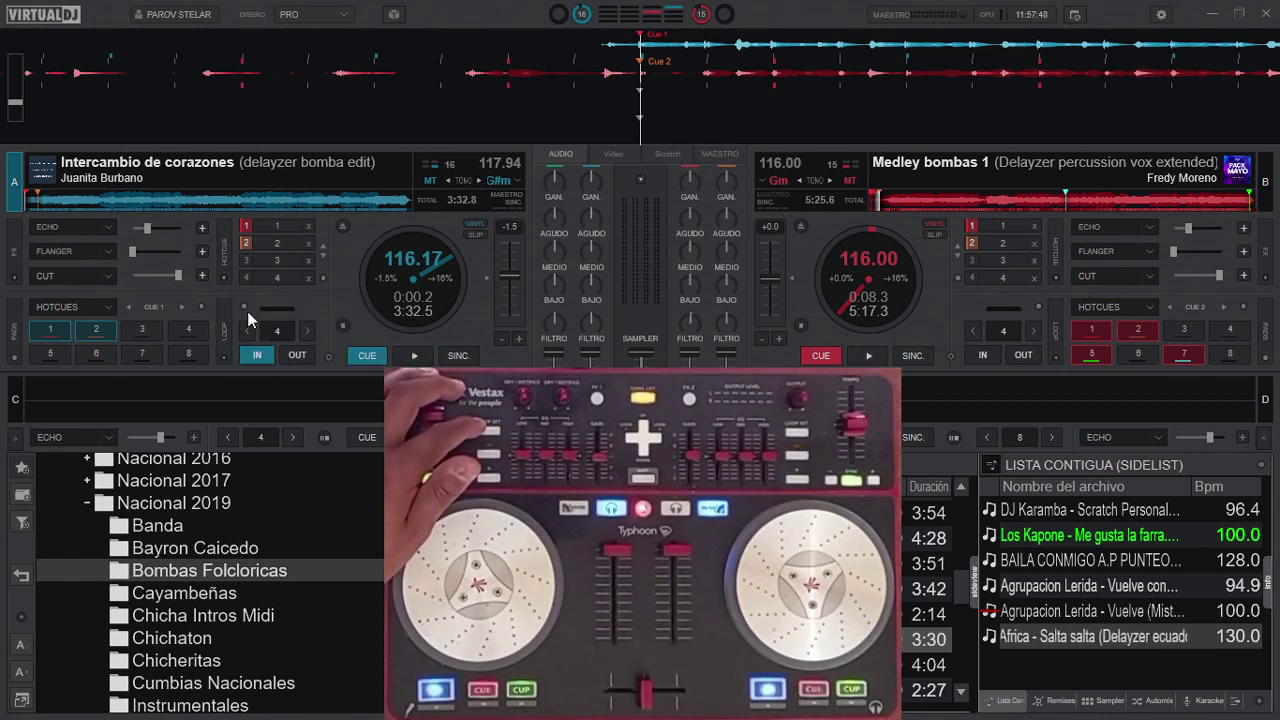
click(244, 305)
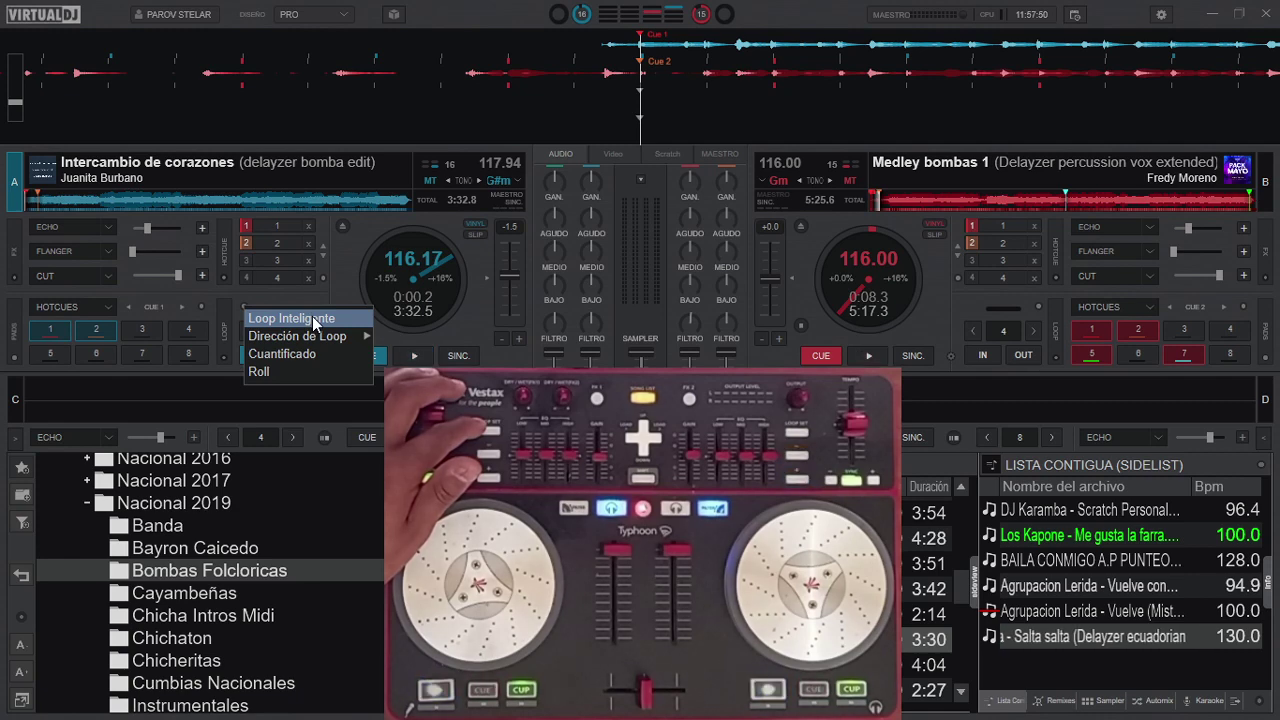
click(351, 272)
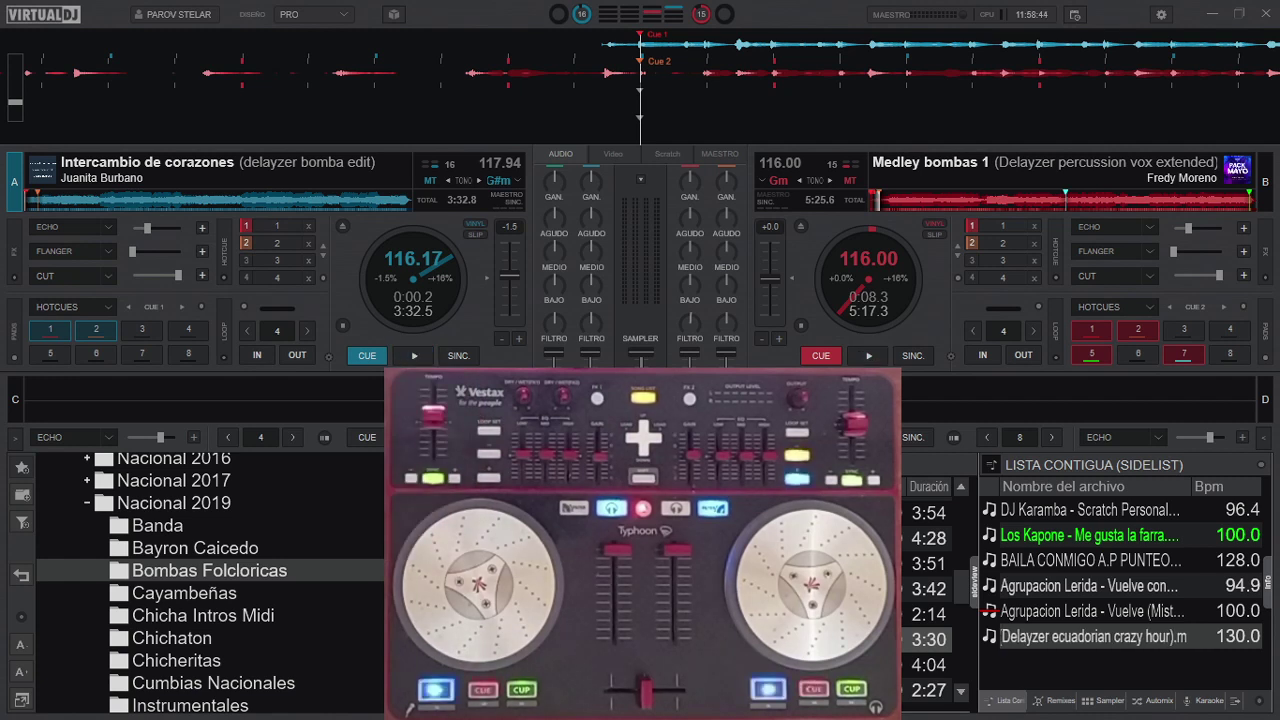
Select the Remix 2019 & 2020 folder in the browser tree.
scroll(179, 583, up, 4)
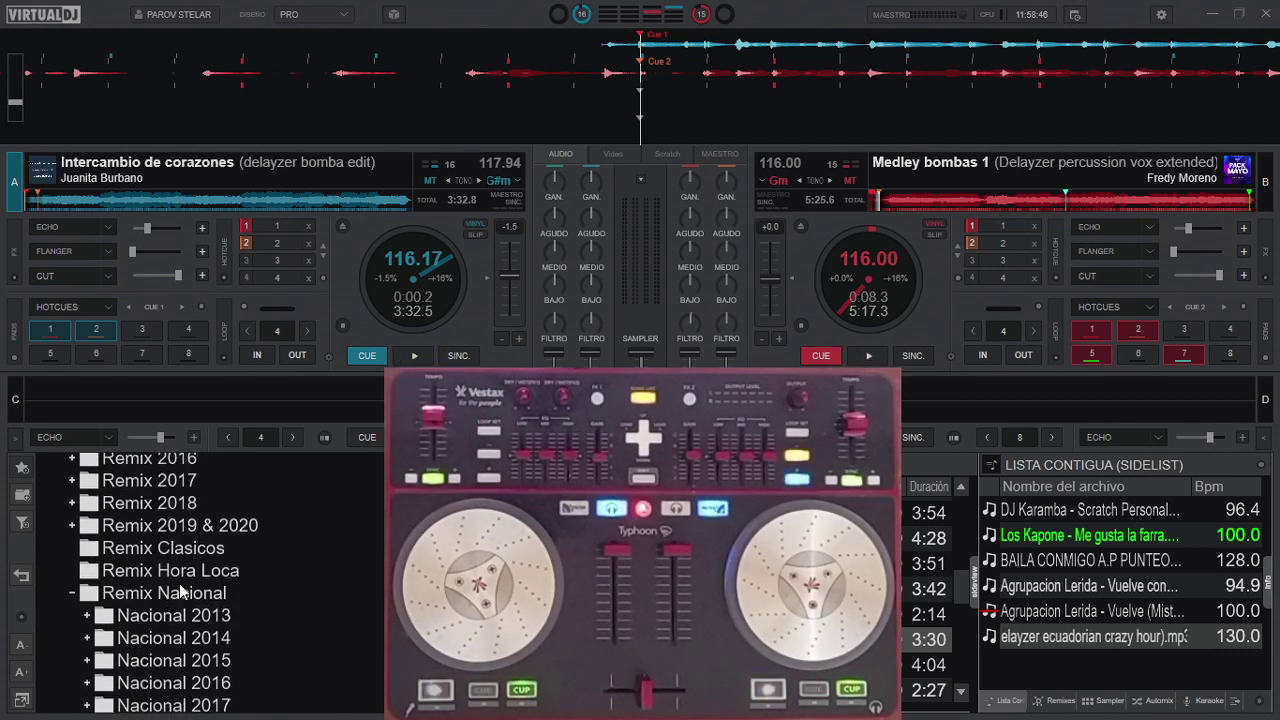
click(204, 527)
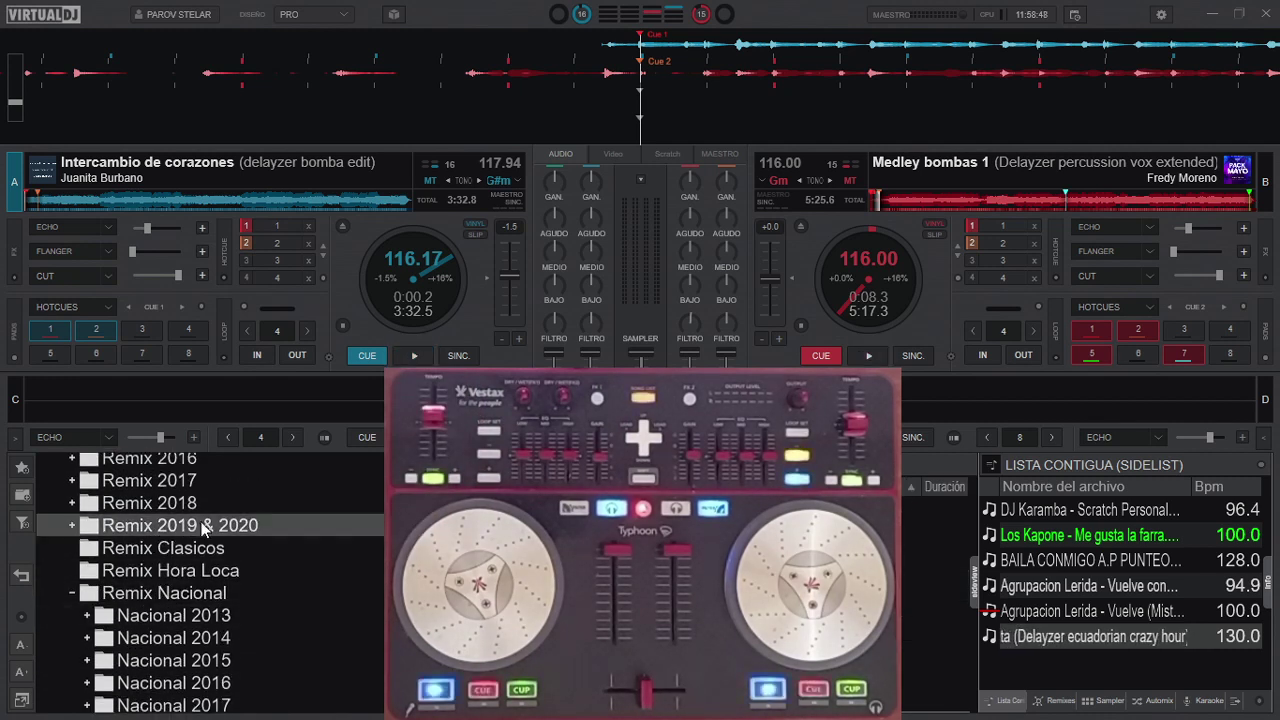
Expand the Remix 2019 & 2020 folder and open its Electronica subfolder.
click(72, 525)
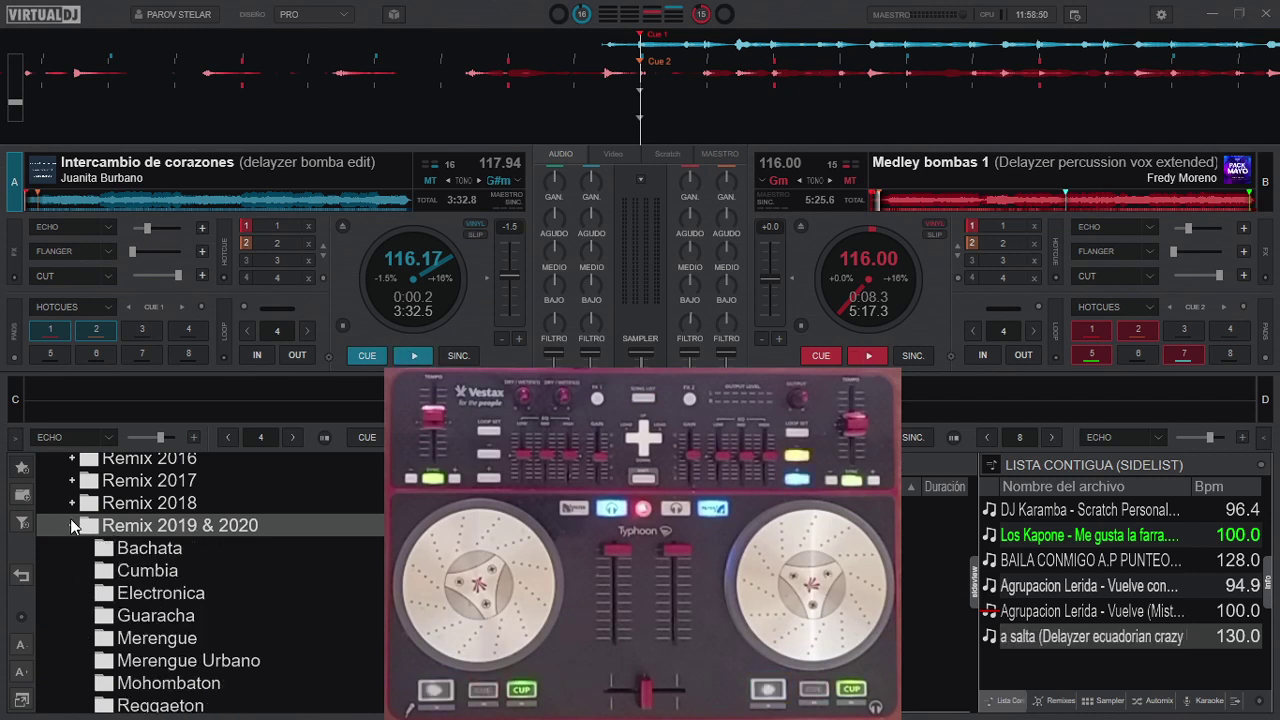
click(184, 593)
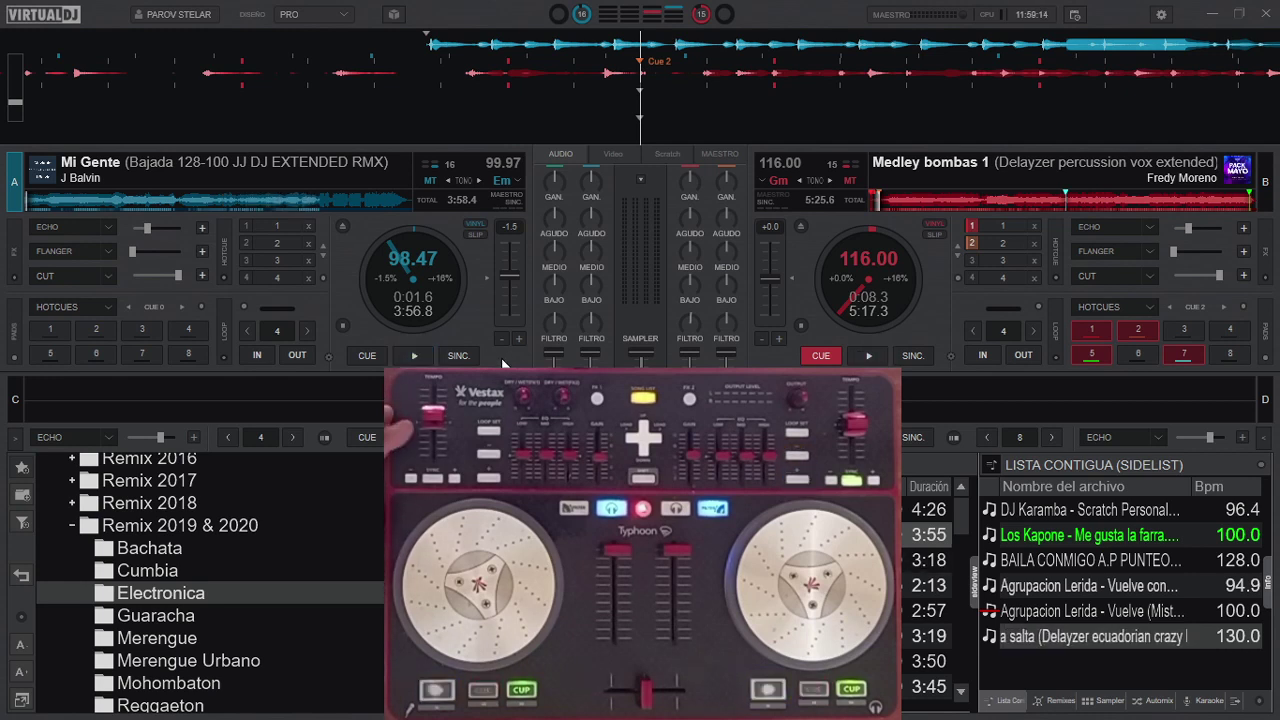
mouse_move(412, 270)
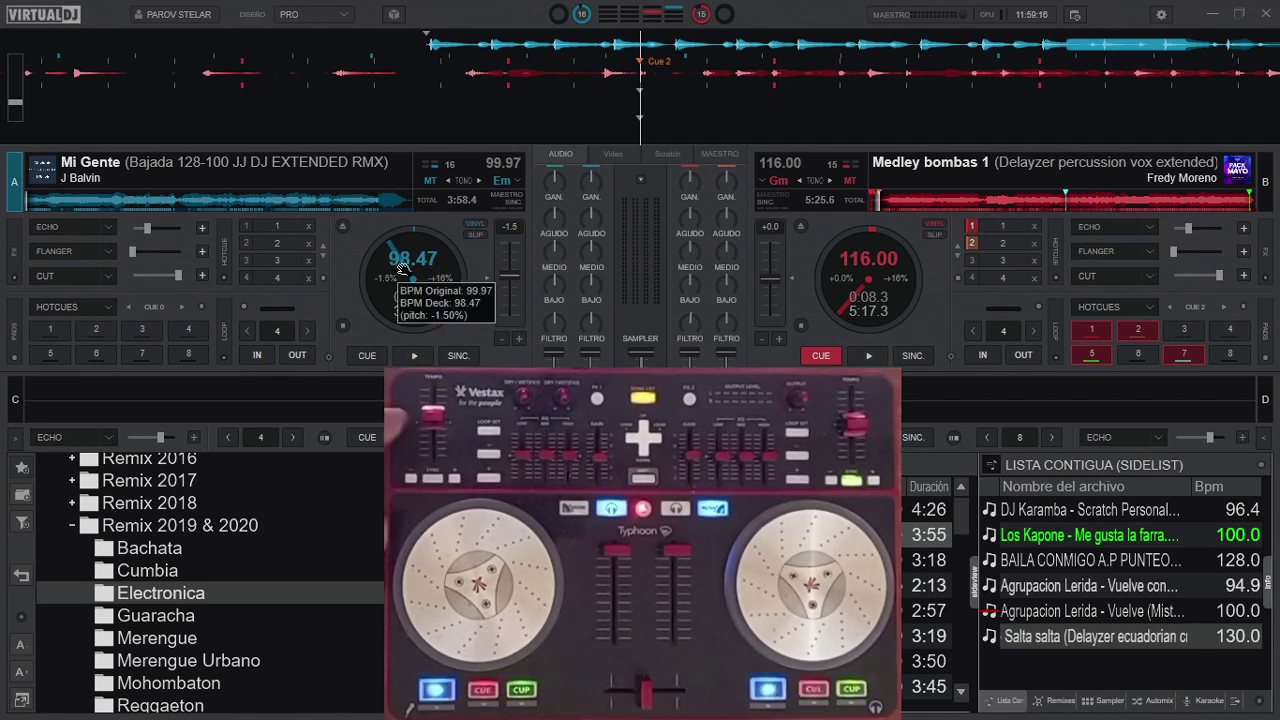
mouse_move(450, 287)
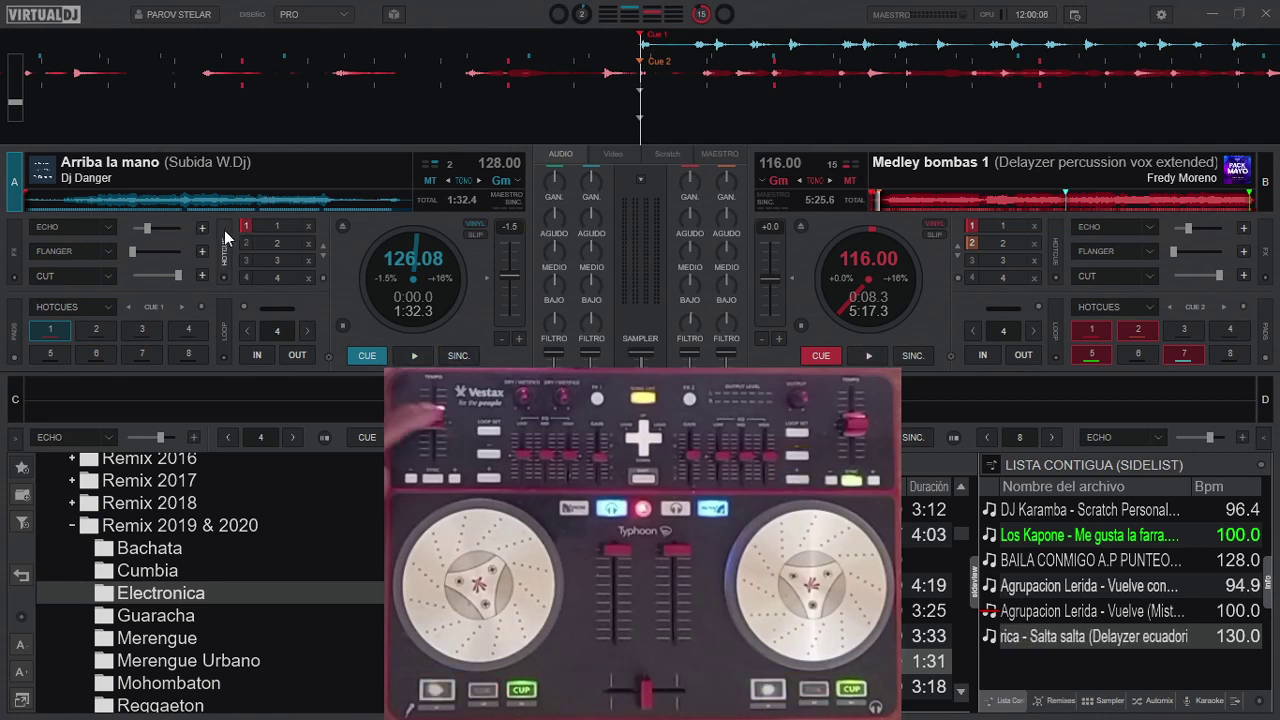
Turn on Loop Inteligente in deck A's loop options and recheck the setting.
click(245, 306)
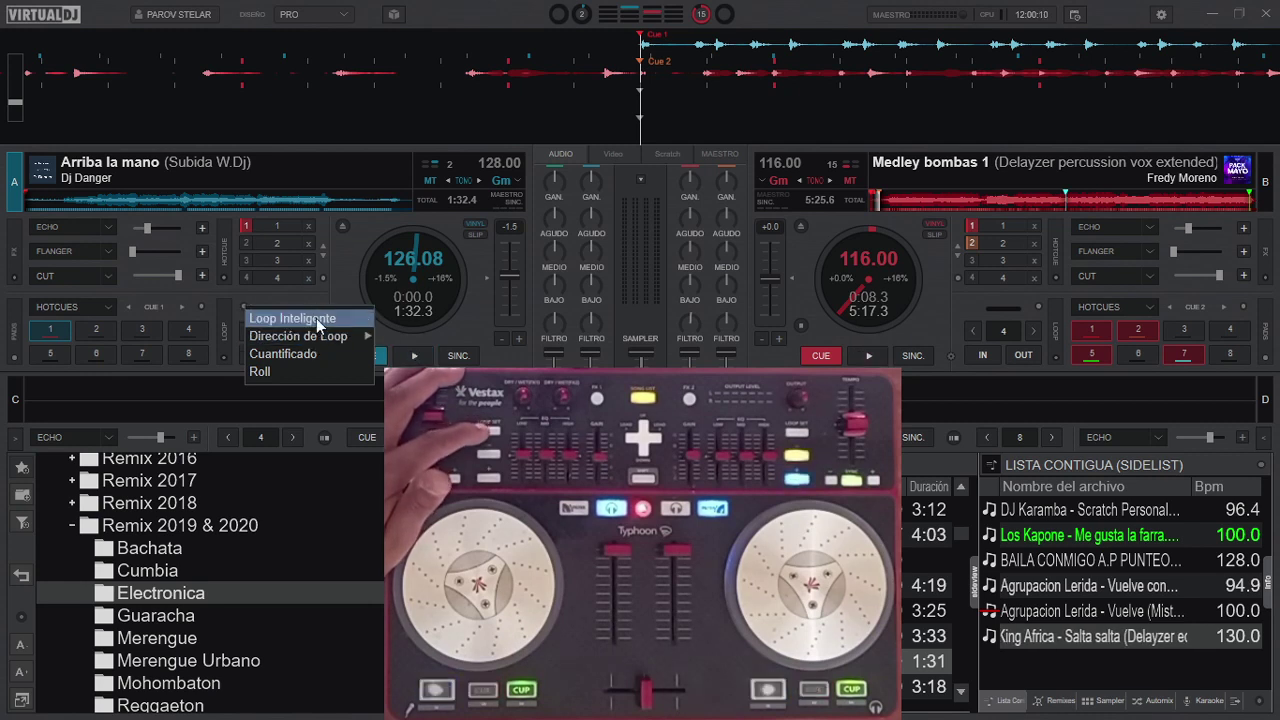
click(316, 318)
click(241, 307)
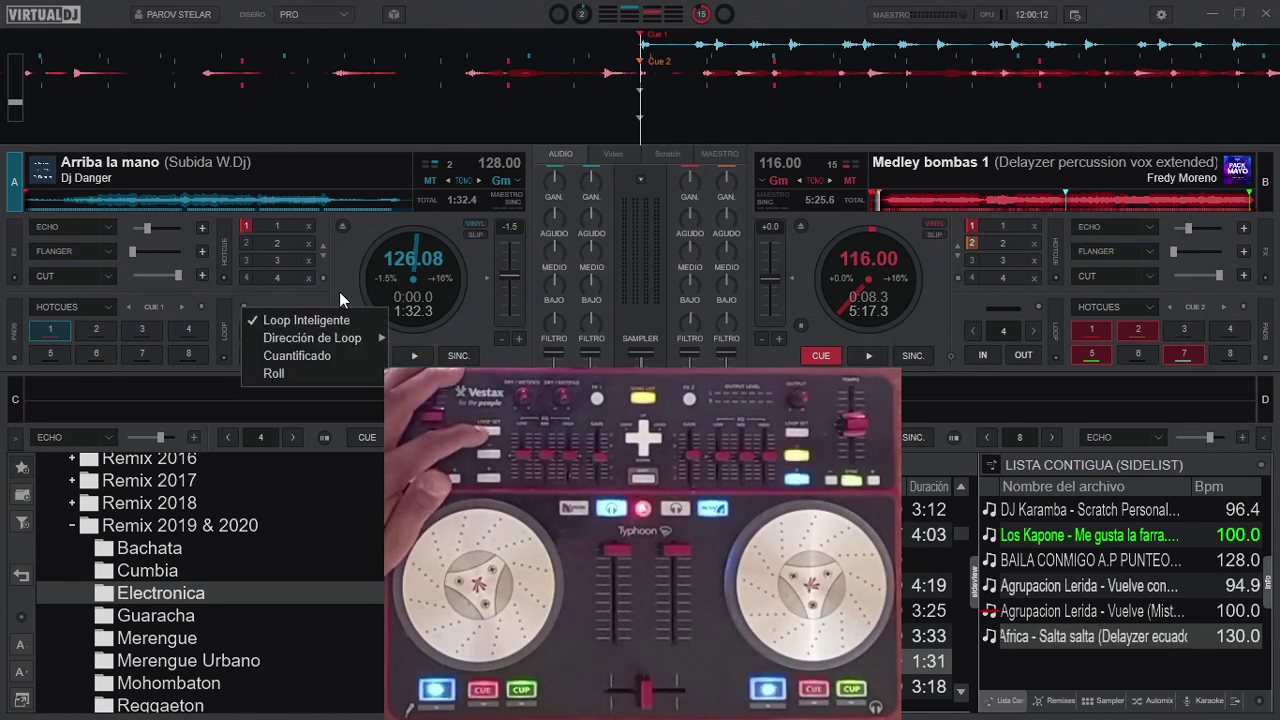
click(339, 292)
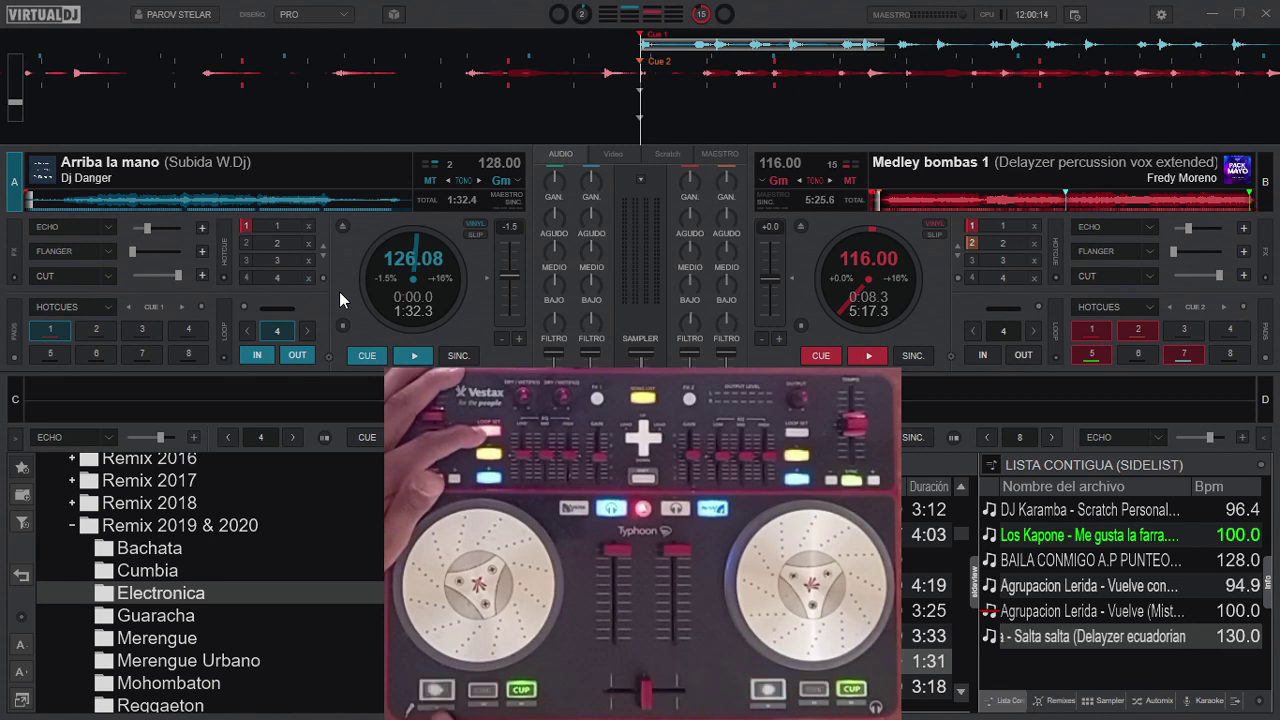
Play and stop deck A's four-beat loop, and turn off Loop Inteligente in its loop options.
key(space)
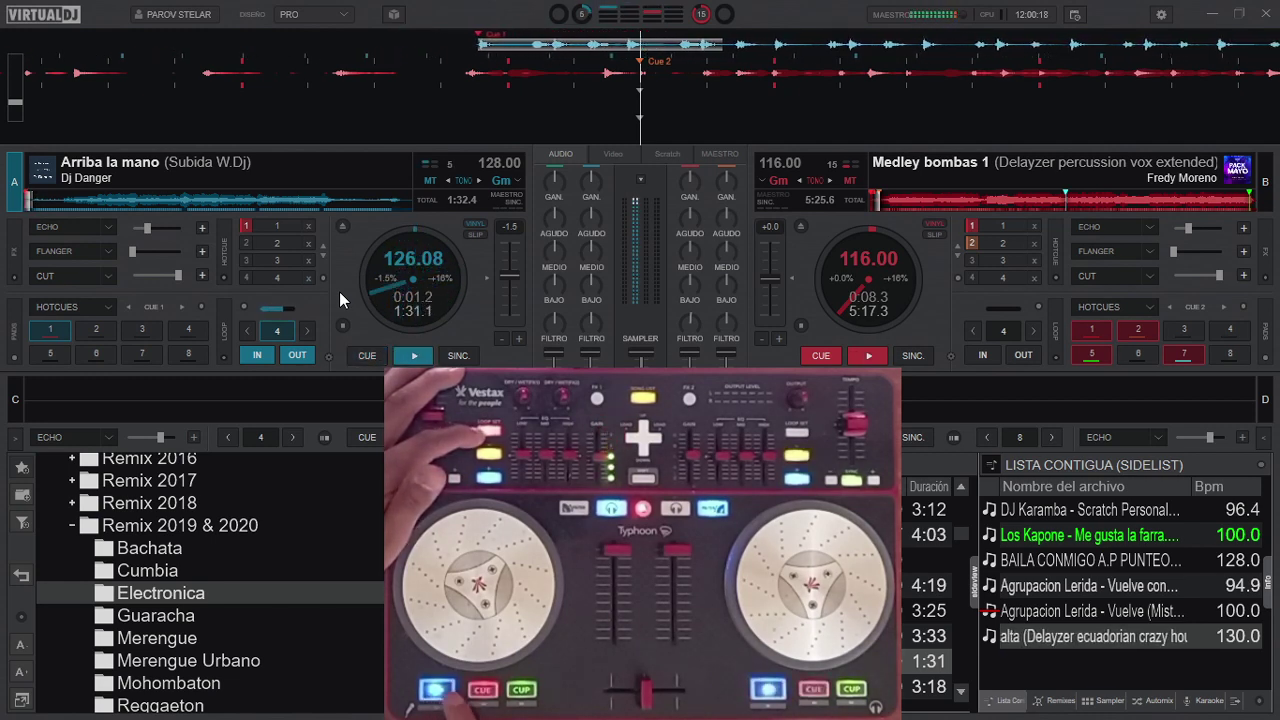
key(space)
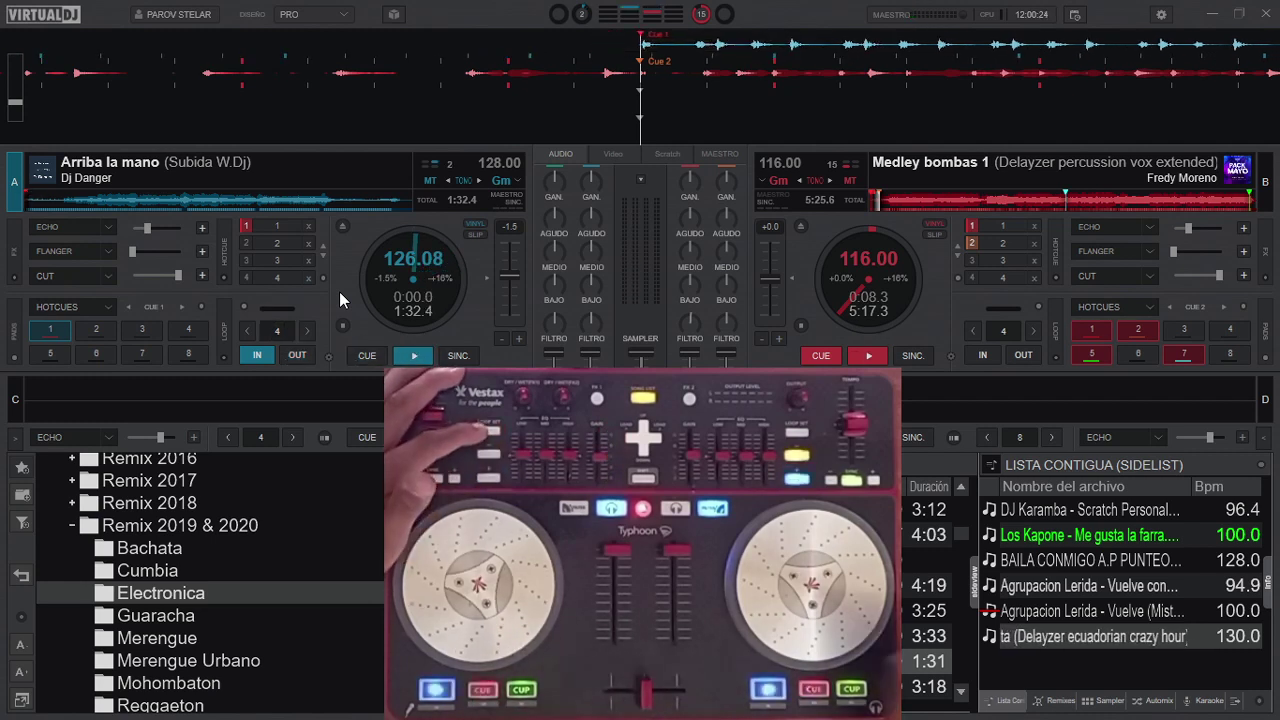
click(242, 307)
click(263, 316)
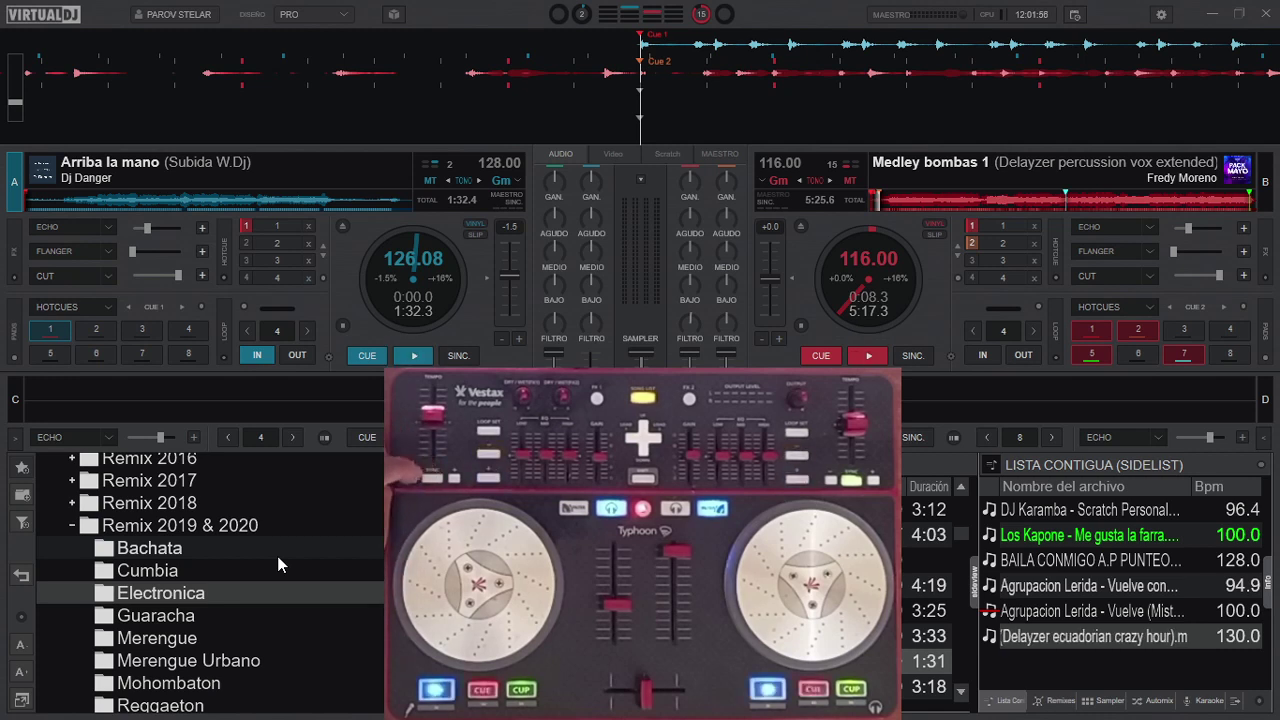
Collapse the Remix 2019 & 2020 folder and view Cayambeñas and Bombas Folcloricas under Remix Nacional > Nacional 2019.
click(73, 526)
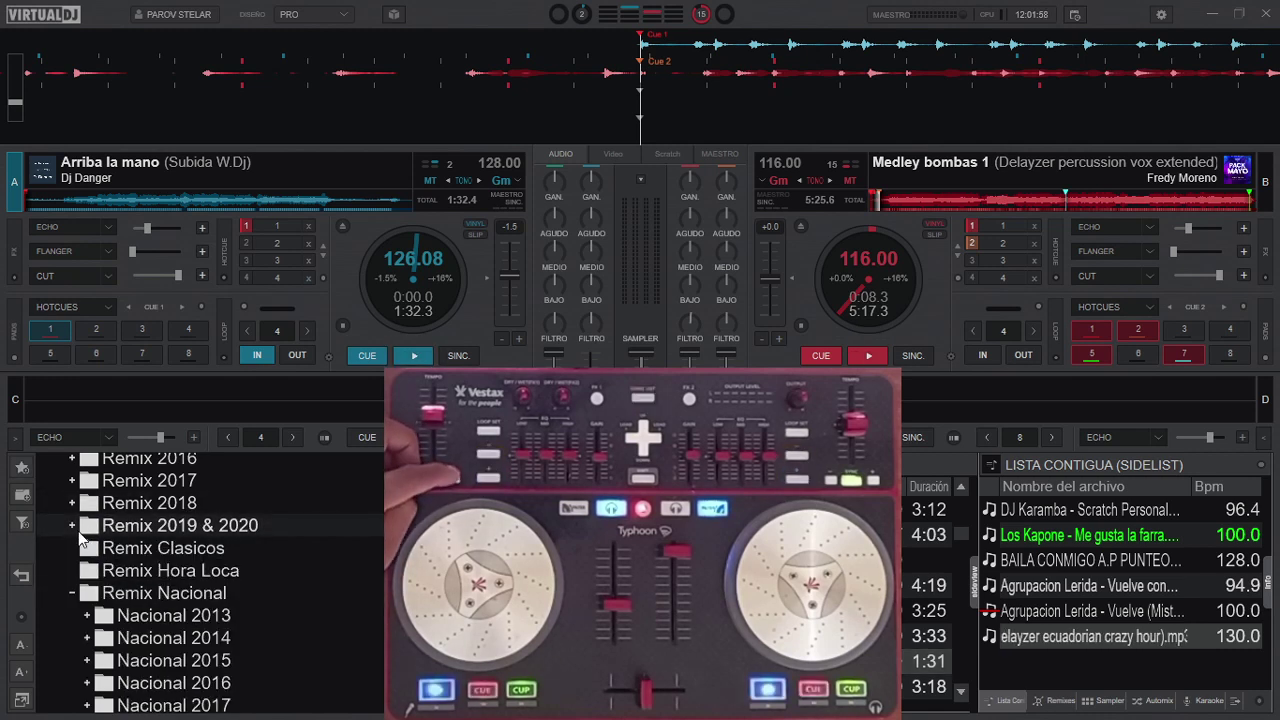
scroll(258, 558, down, 2)
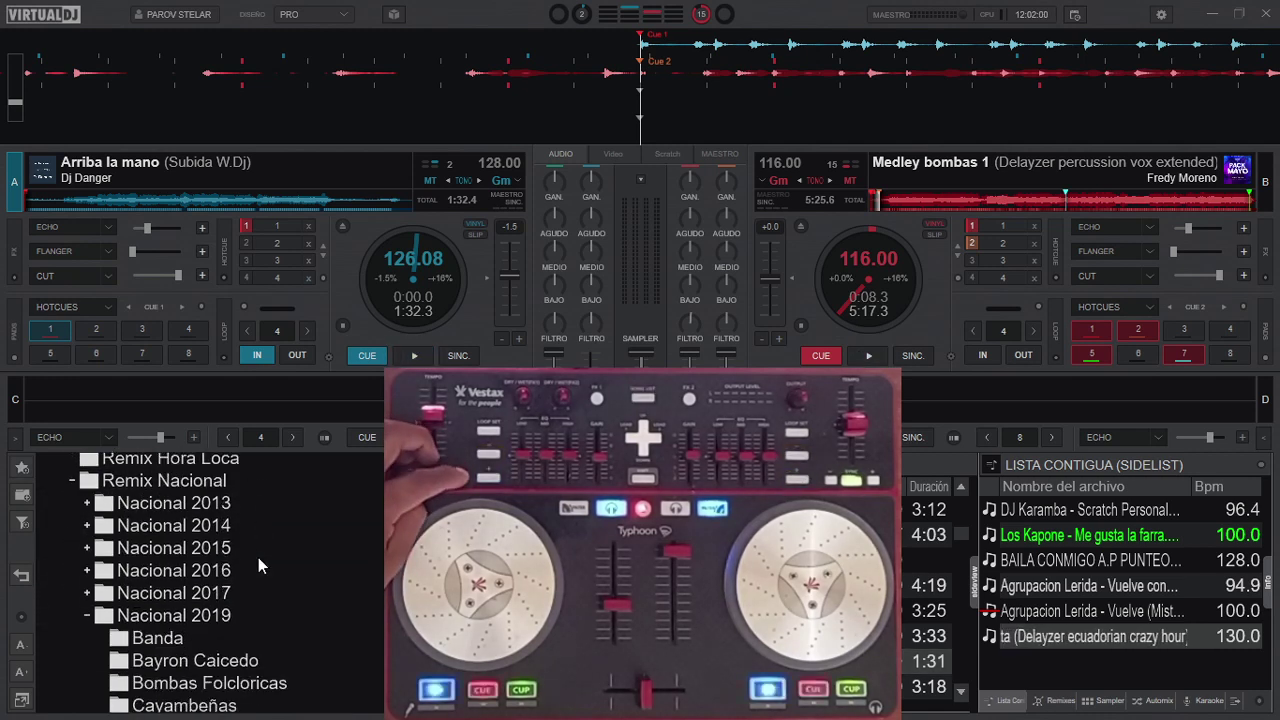
scroll(258, 557, down, 4)
scroll(258, 588, up, 1)
click(214, 537)
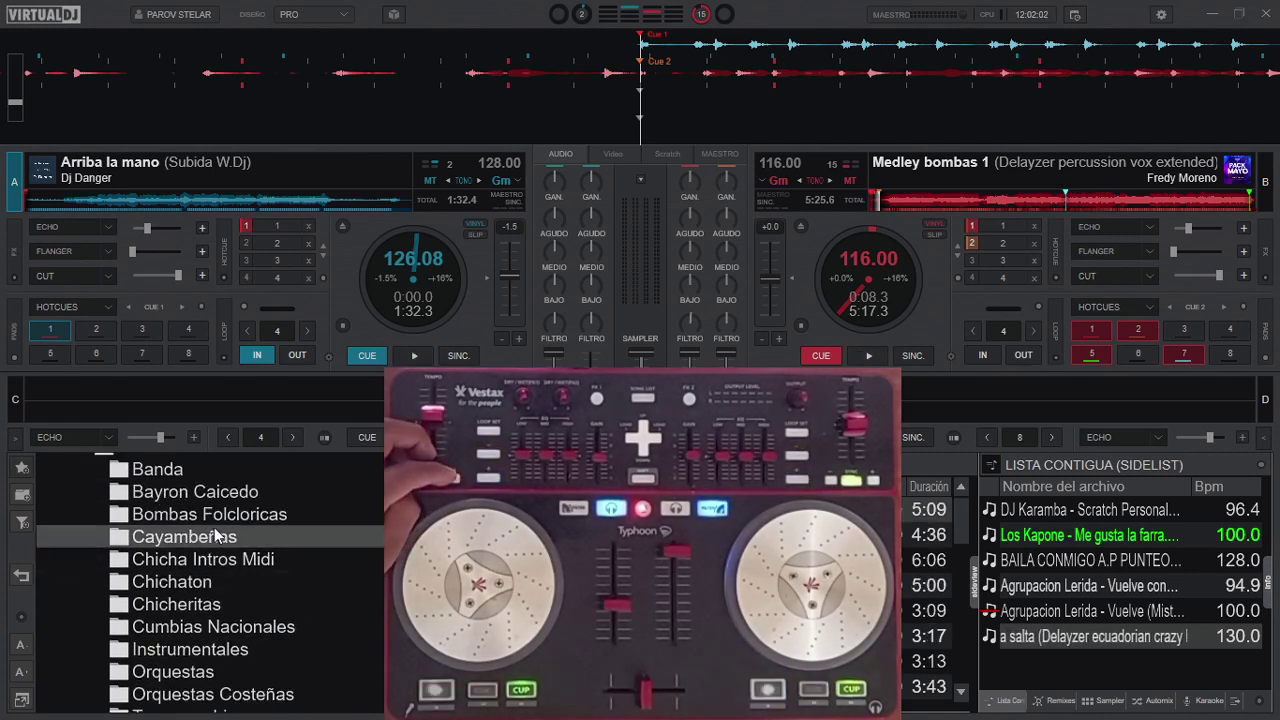
click(214, 514)
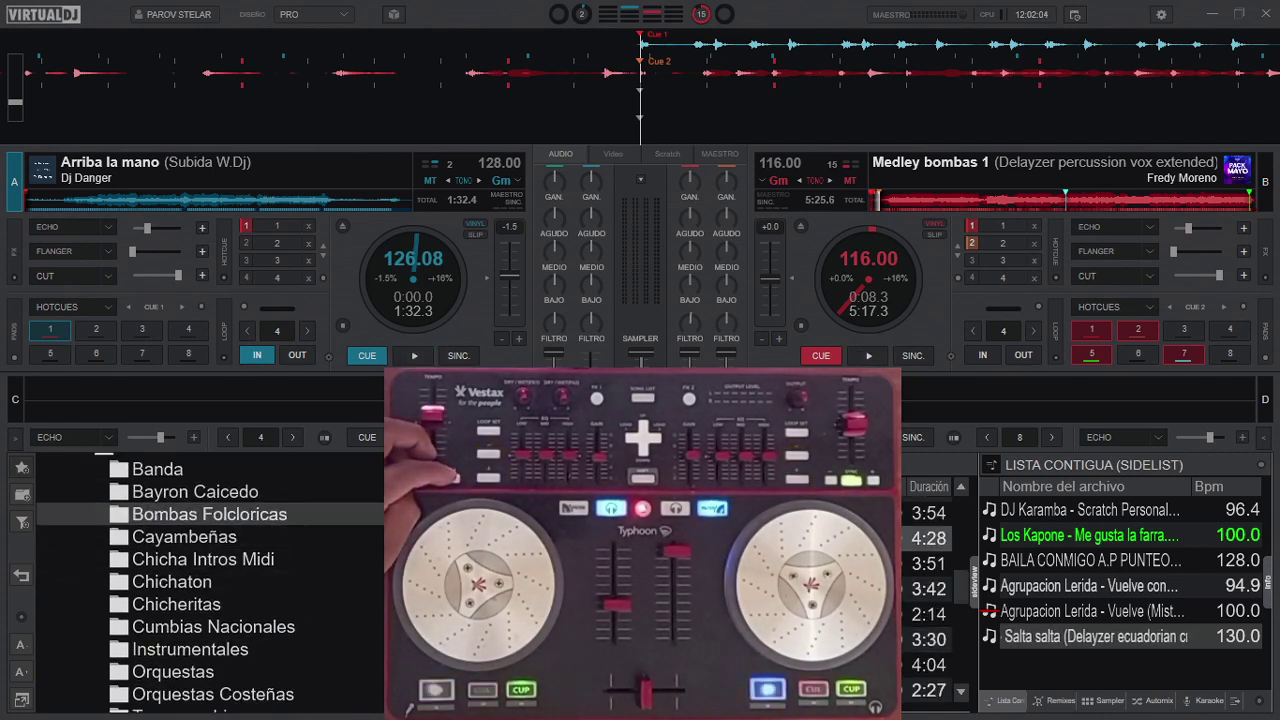
Expand the Nacional 2017 folder and open its Cayambeñas Folcloricas subfolder.
scroll(190, 535, up, 3)
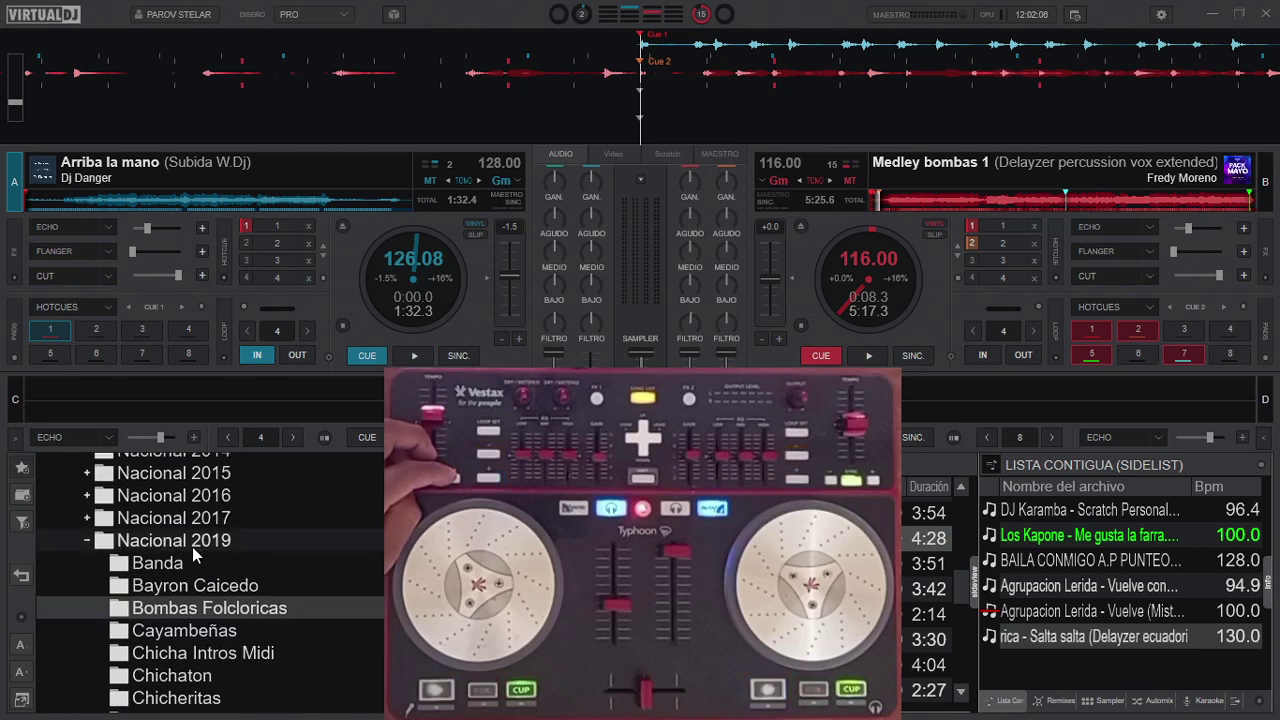
click(87, 556)
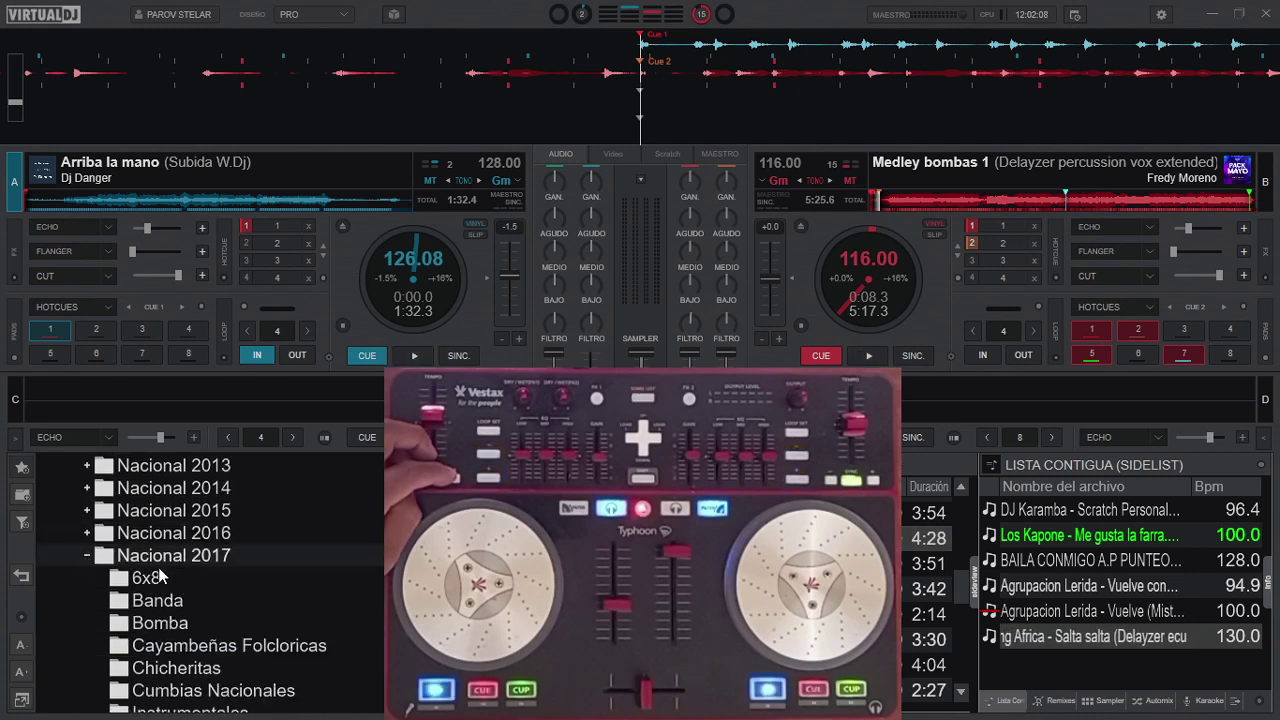
scroll(241, 562, down, 1)
click(268, 590)
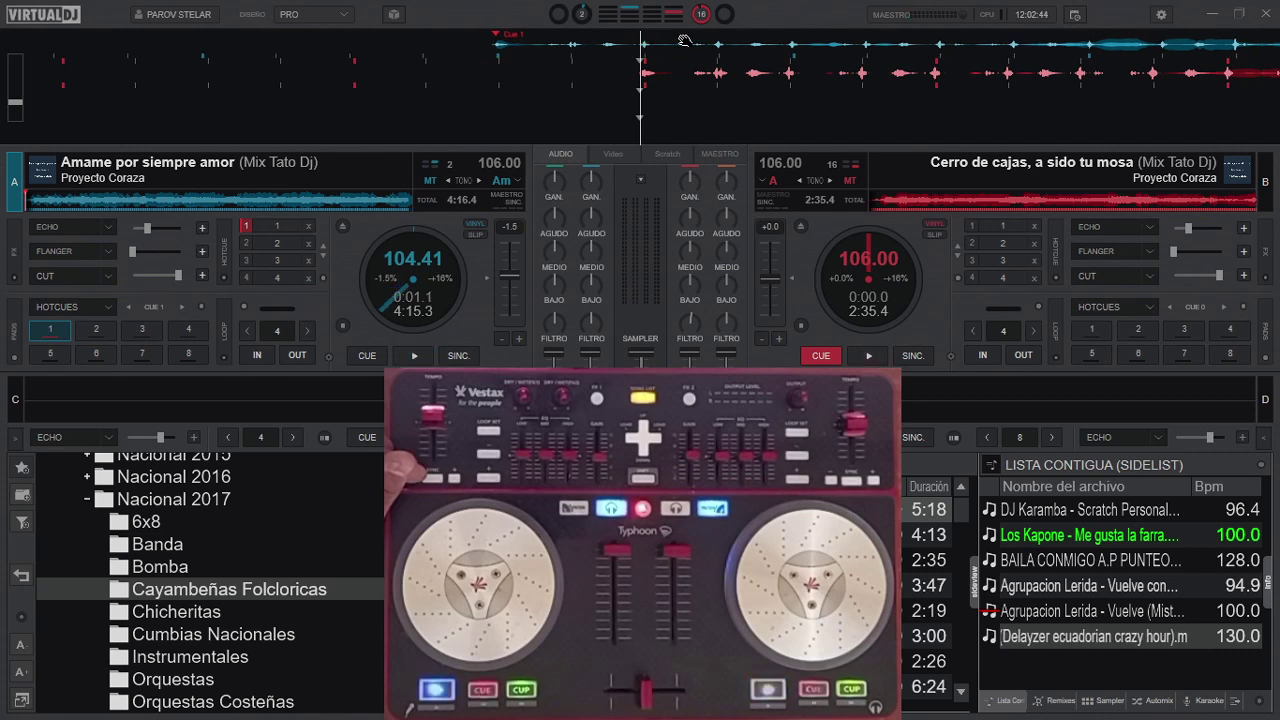
Delete hot cue 1 from the Amame por siempre amor track in deck A.
right_click(49, 330)
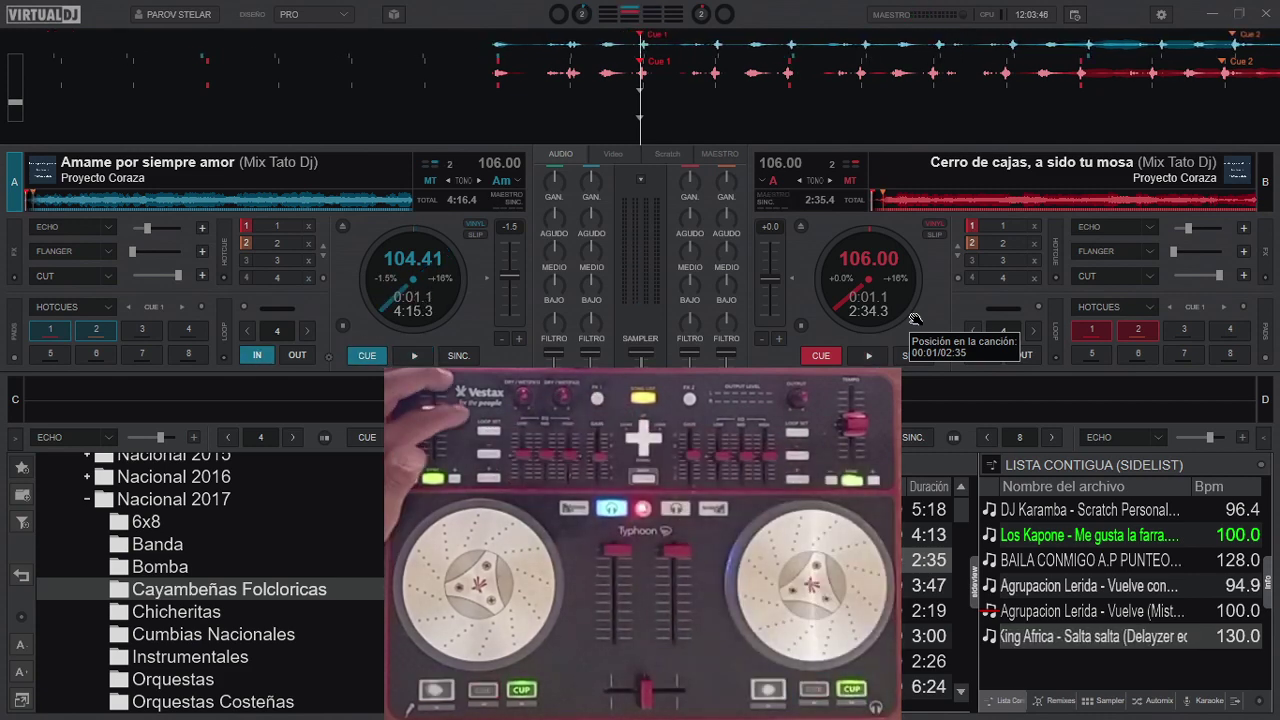
Enable Loop Inteligente for the Amame por siempre amor track in deck A and recheck the loop options.
click(245, 306)
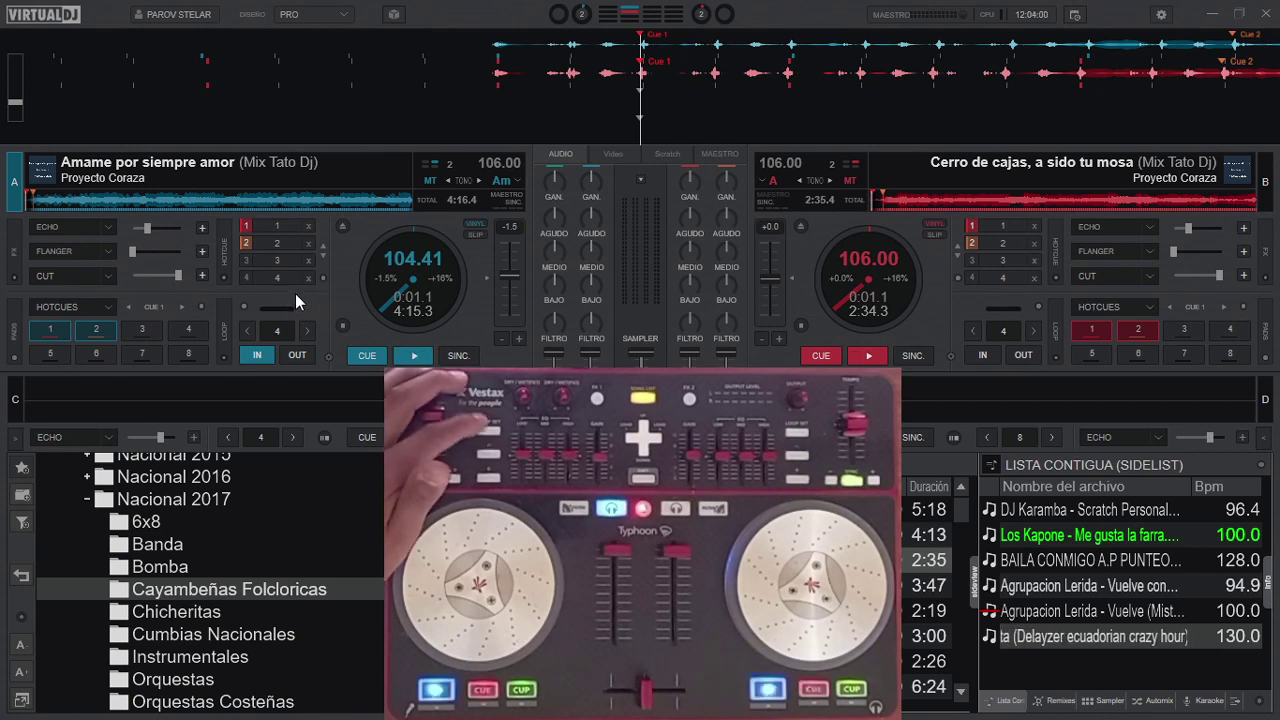
click(245, 307)
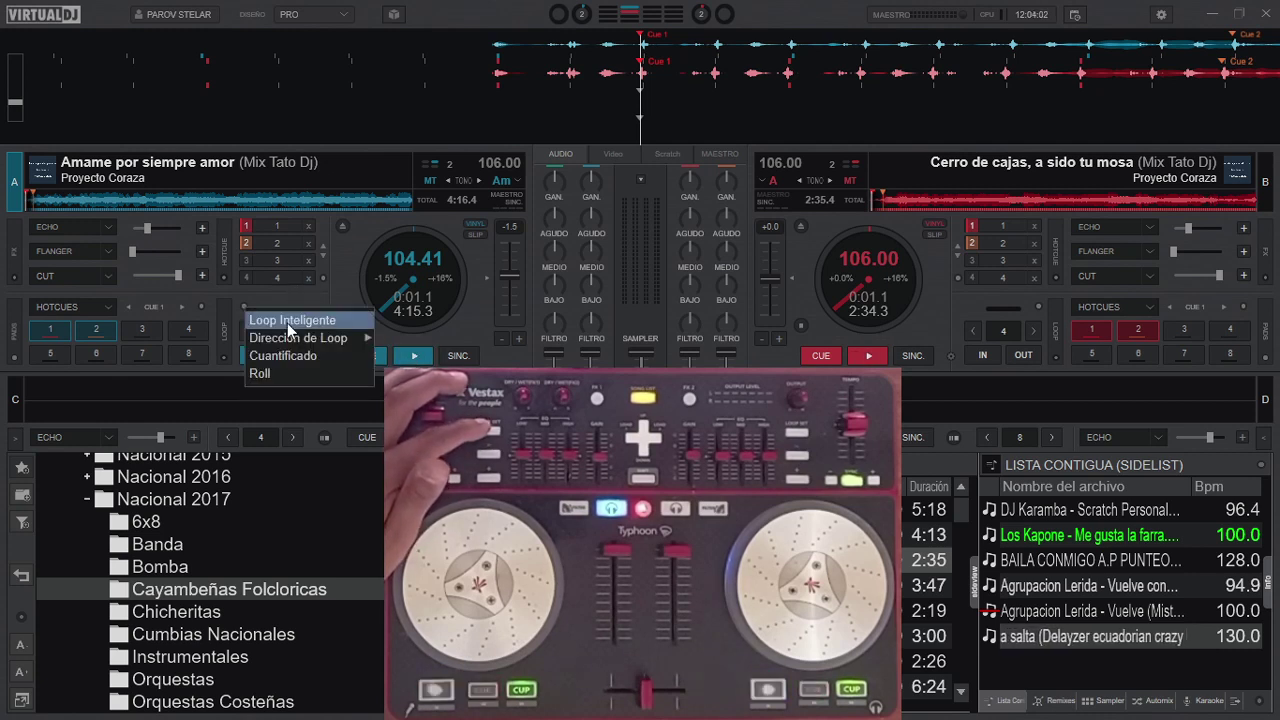
click(287, 323)
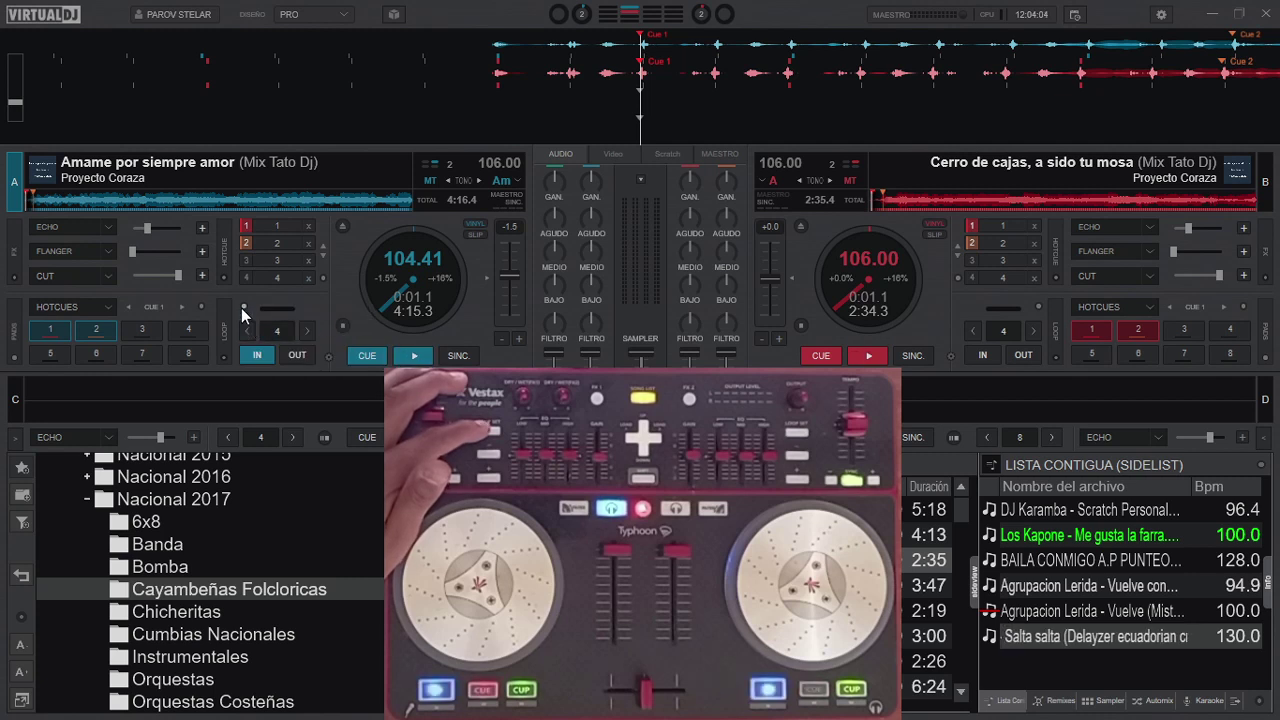
click(241, 308)
click(280, 322)
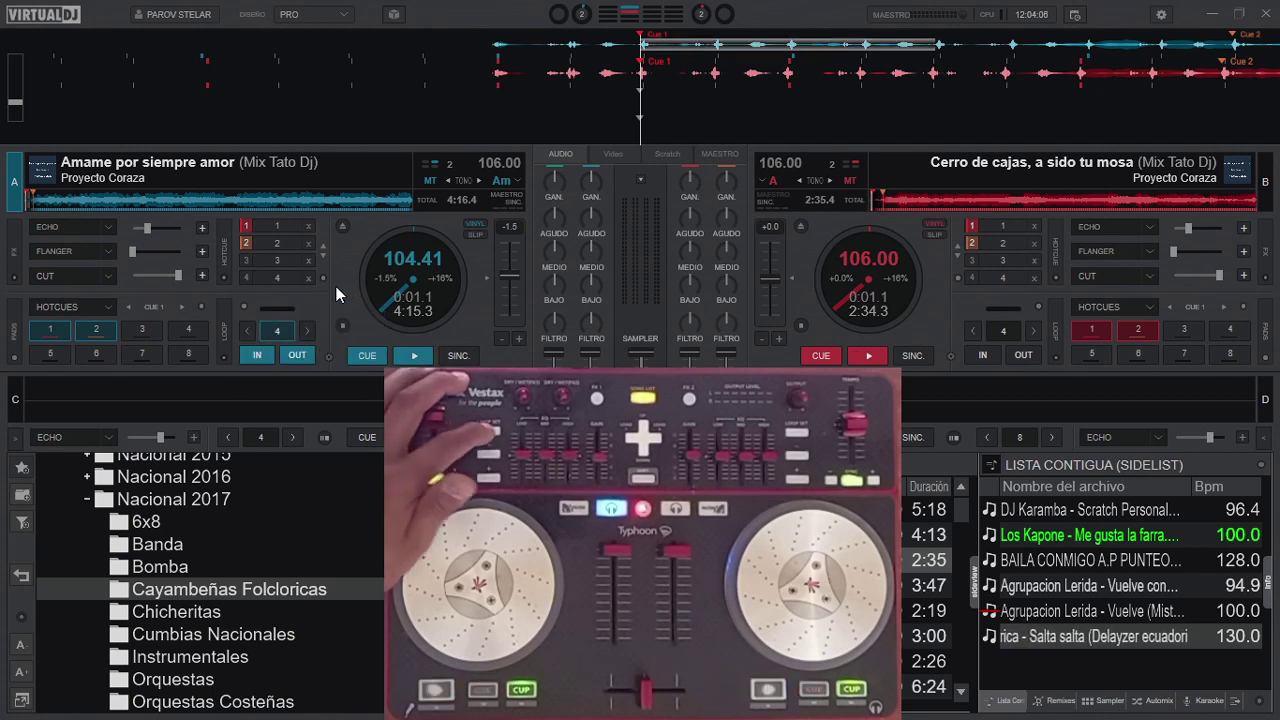
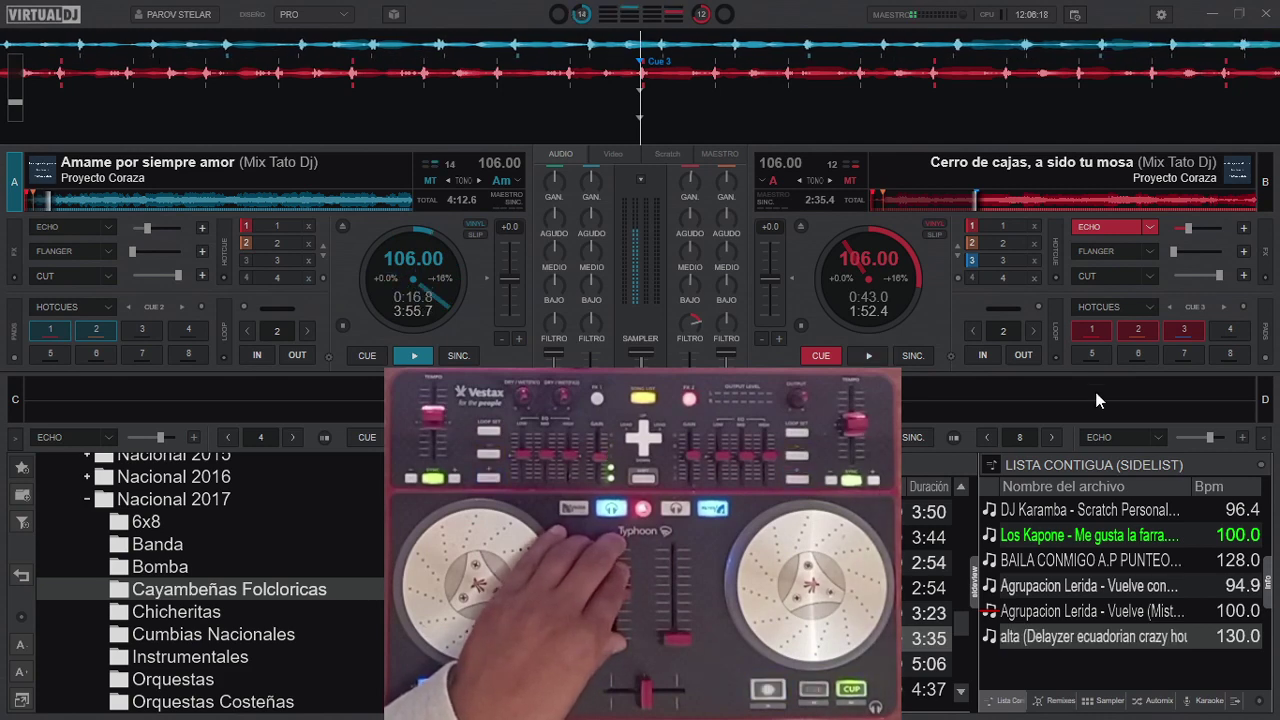
Delete hot cue 3 from the Cerro de cajas, a sido tu mosa track in deck B.
right_click(1187, 329)
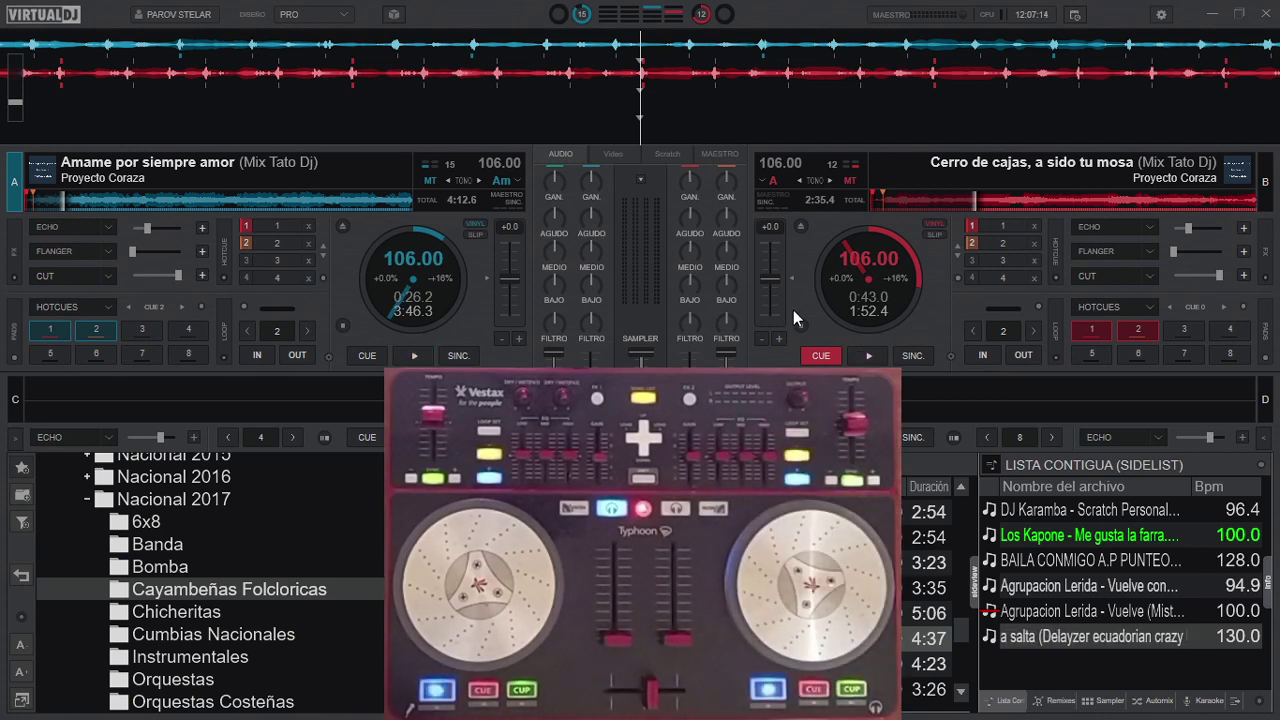
Review the advanced EQ modes in the equalizer control settings, keeping Deshabilitado (EQ de frecuencias tradicional), and close them.
click(640, 179)
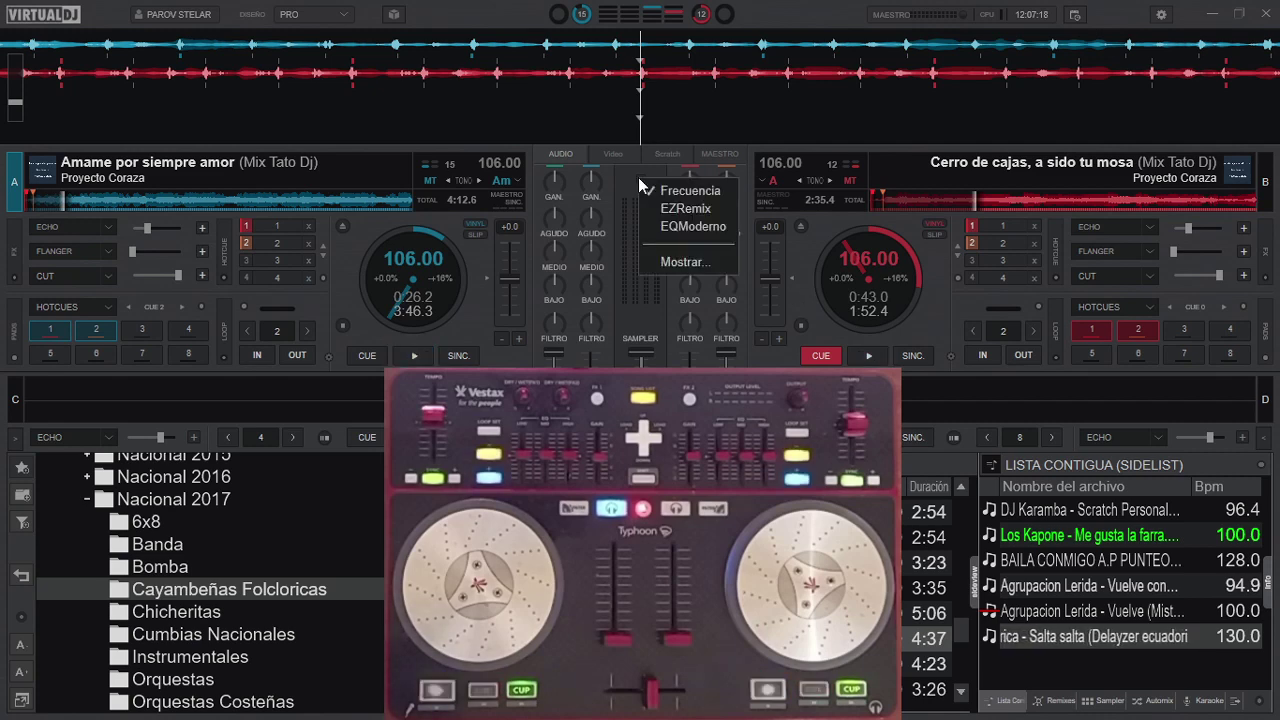
click(704, 261)
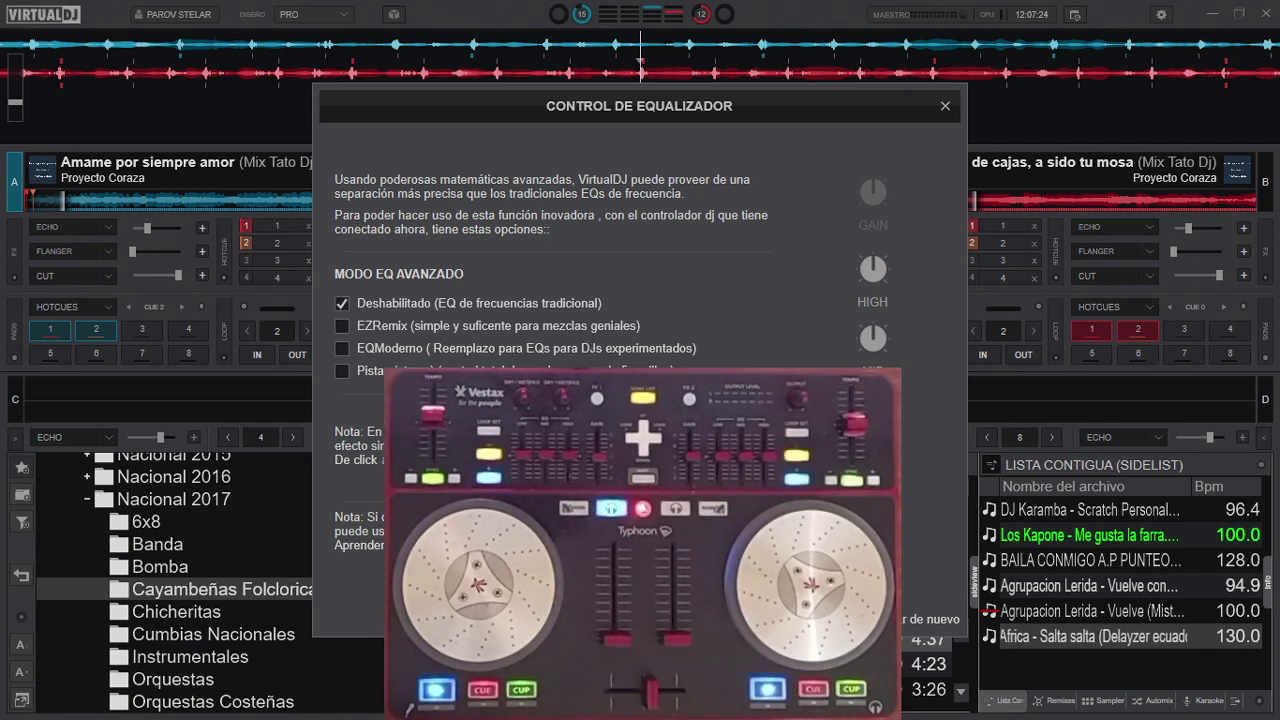
click(470, 302)
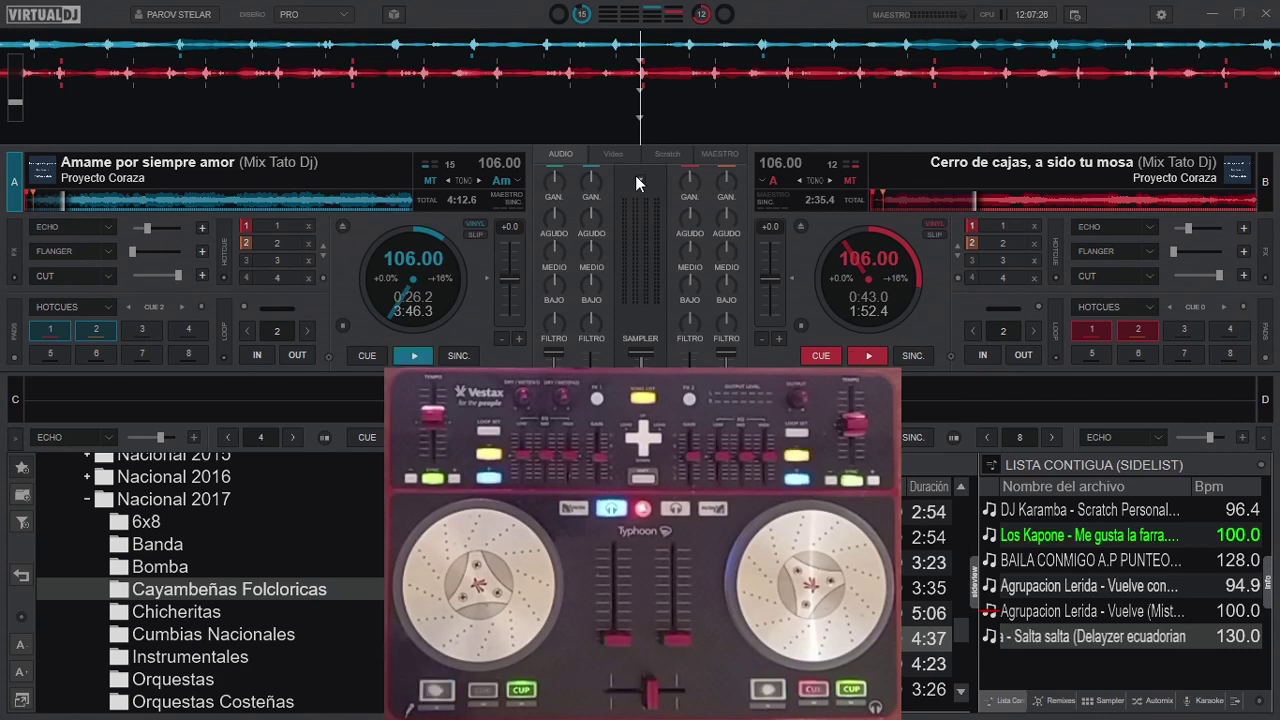
click(641, 182)
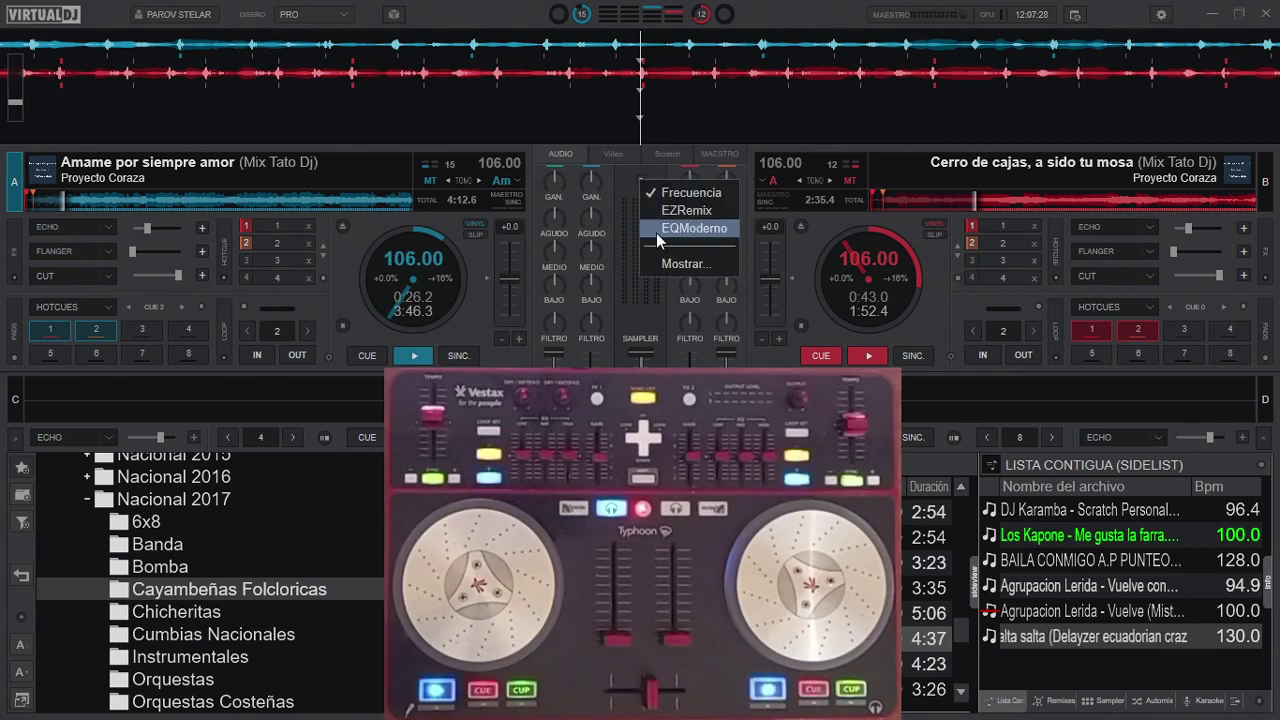
click(681, 264)
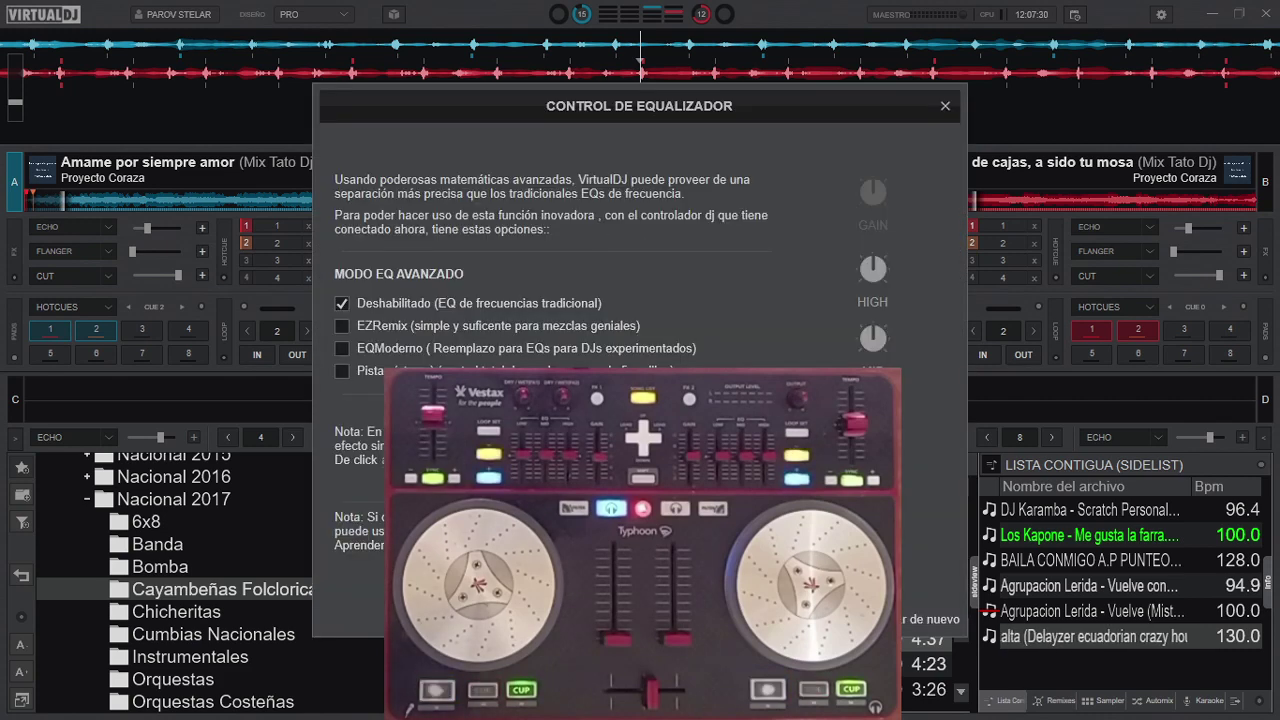
key(Escape)
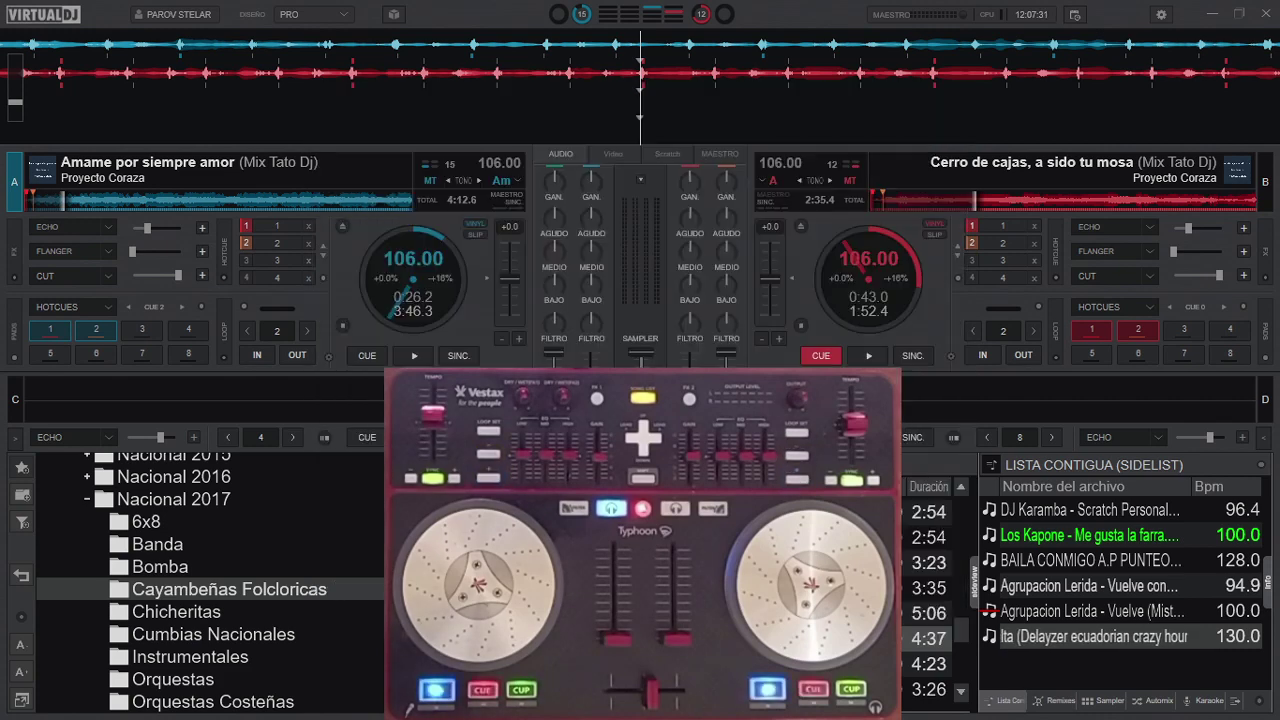
Select Frecuencia as the mixer's equalizer mode and switch it to EZRemix.
click(640, 182)
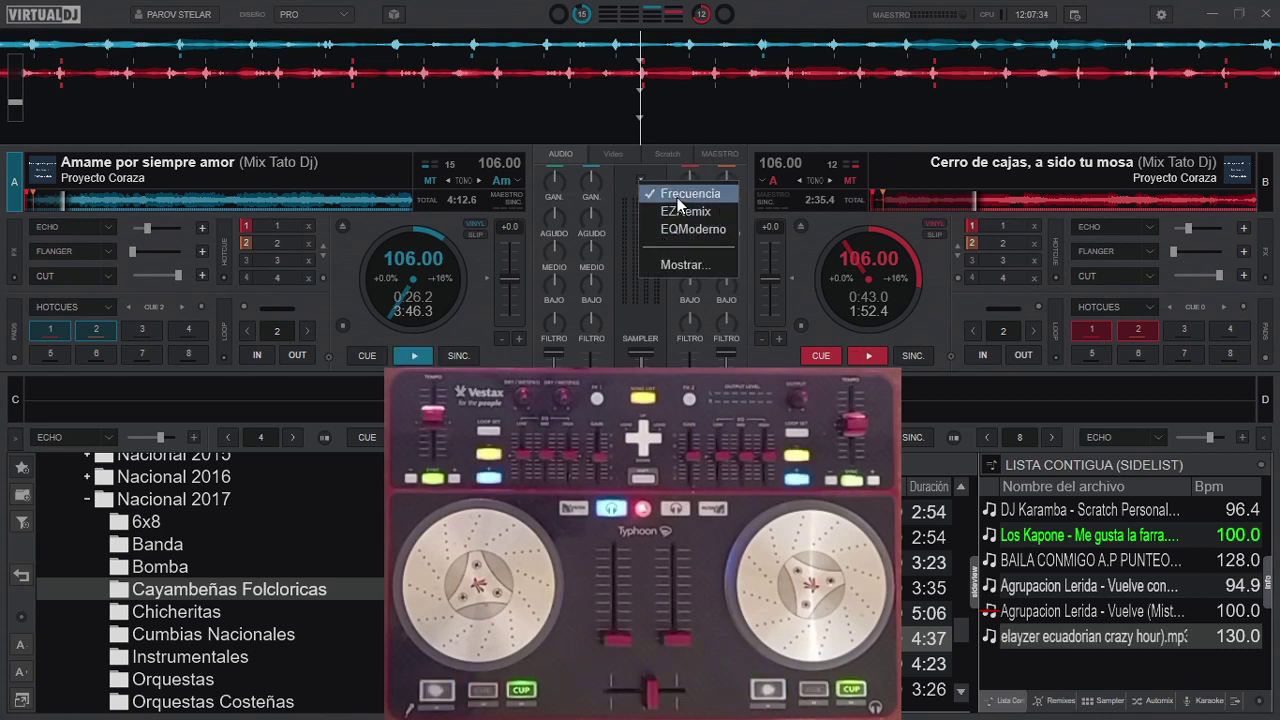
click(688, 193)
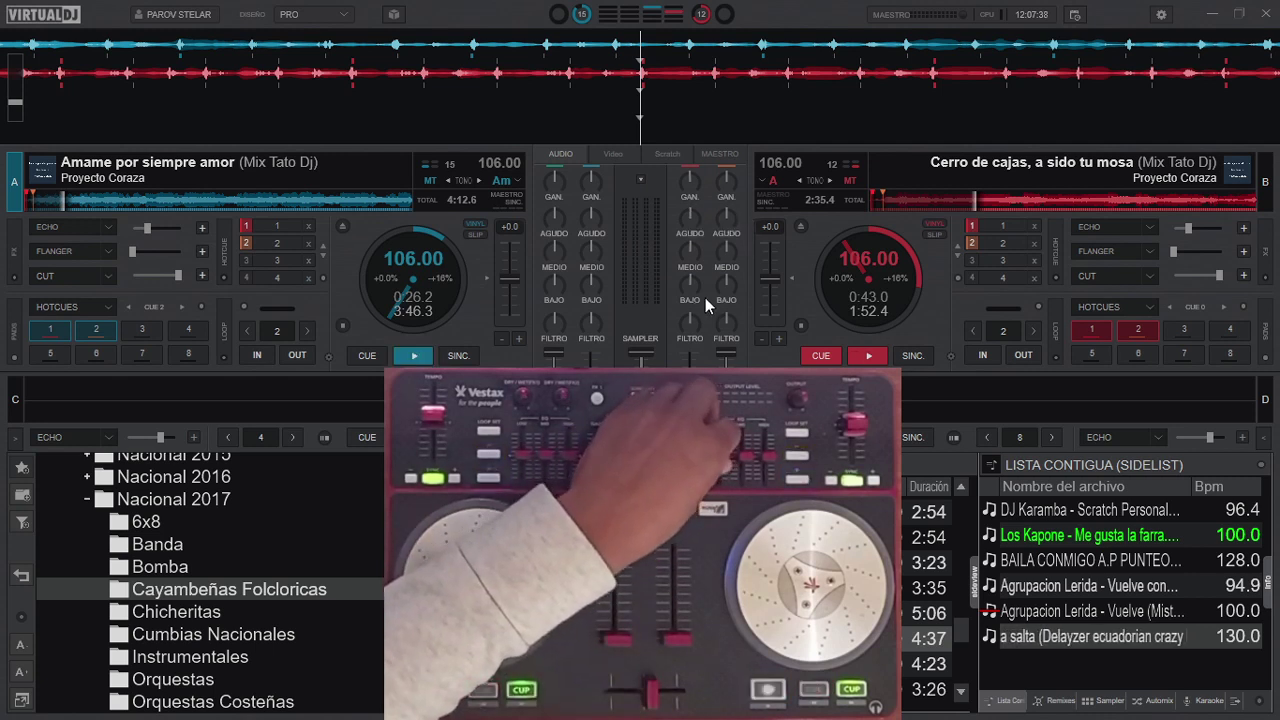
click(641, 179)
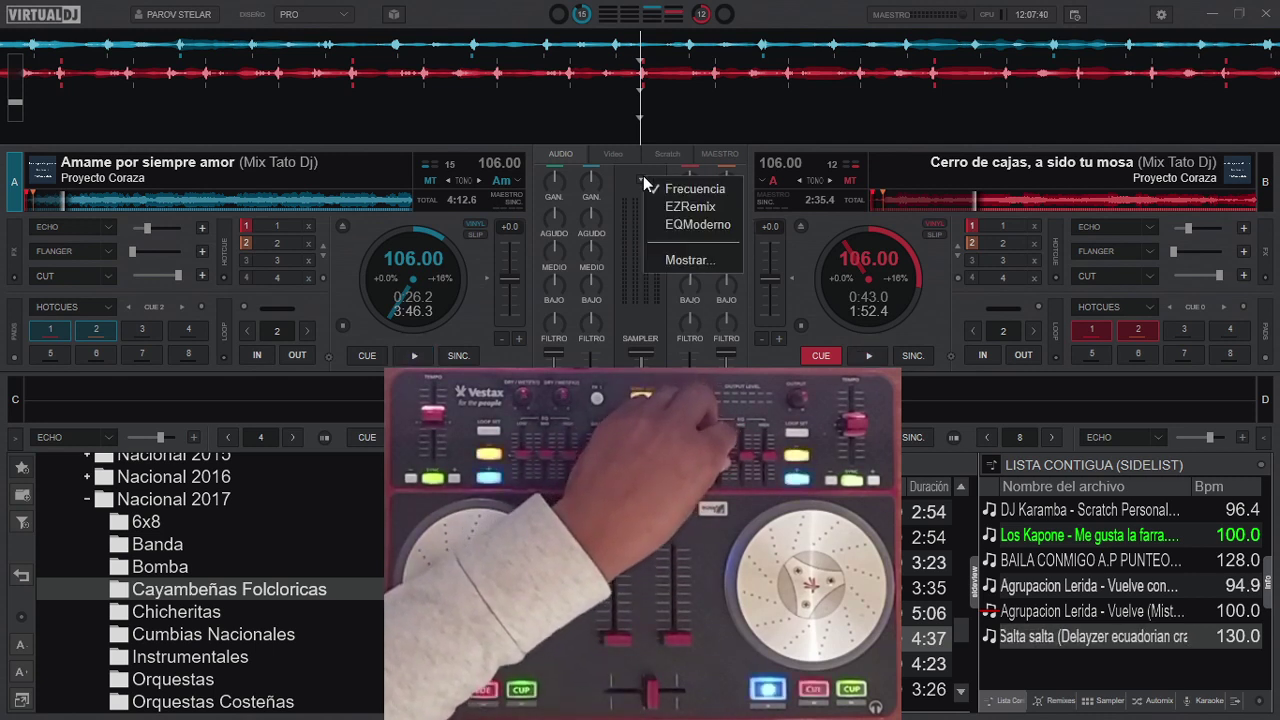
click(696, 203)
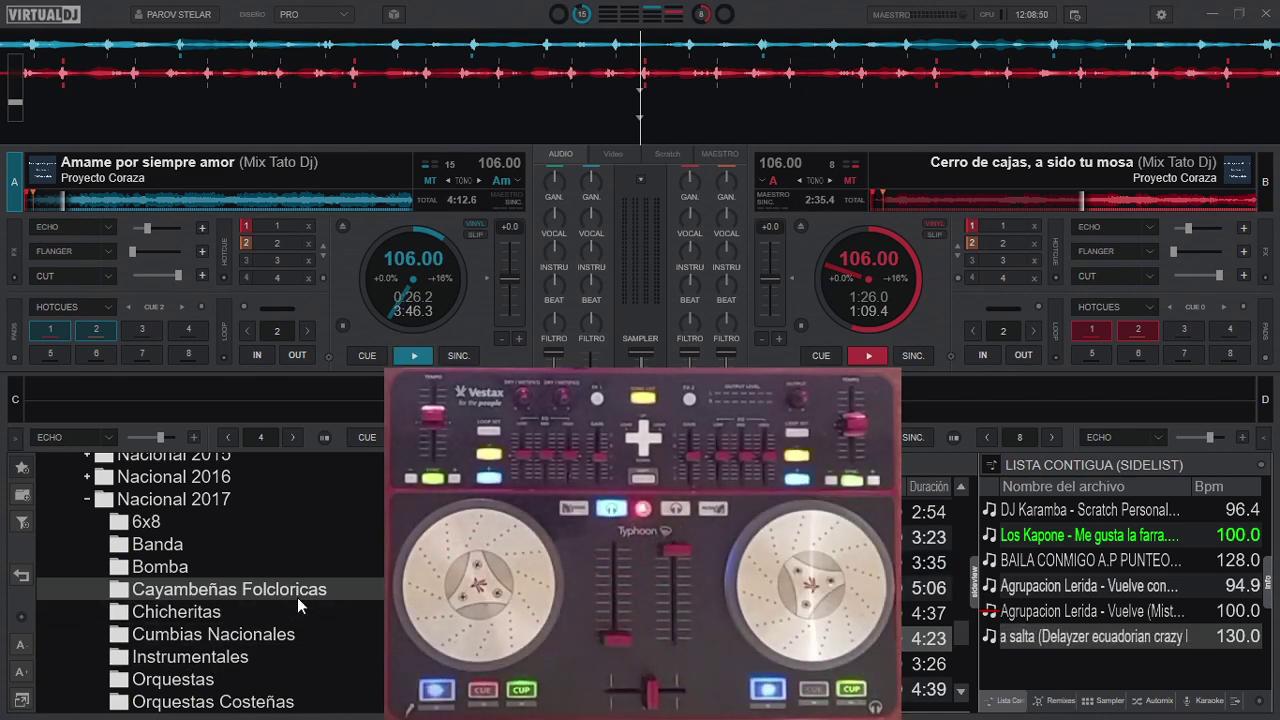
Open the Banda folder inside Nacional 2017.
scroll(277, 613, down, 2)
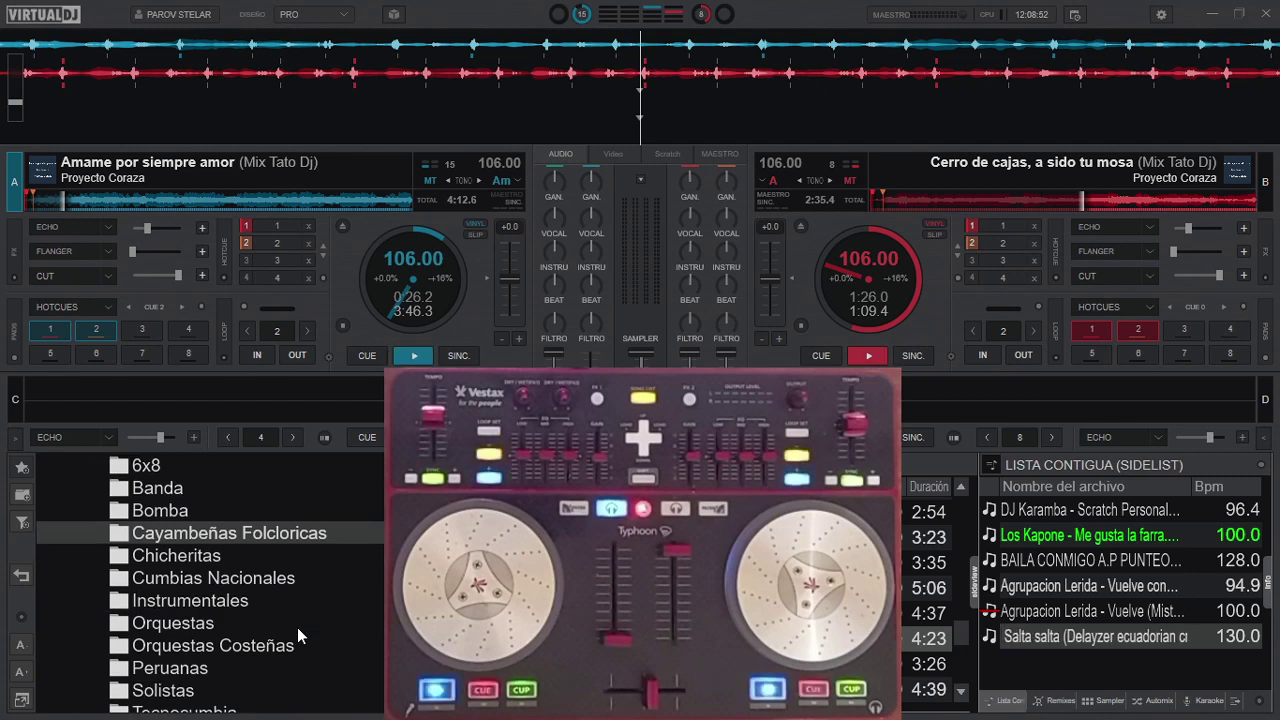
scroll(297, 627, up, 1)
click(198, 509)
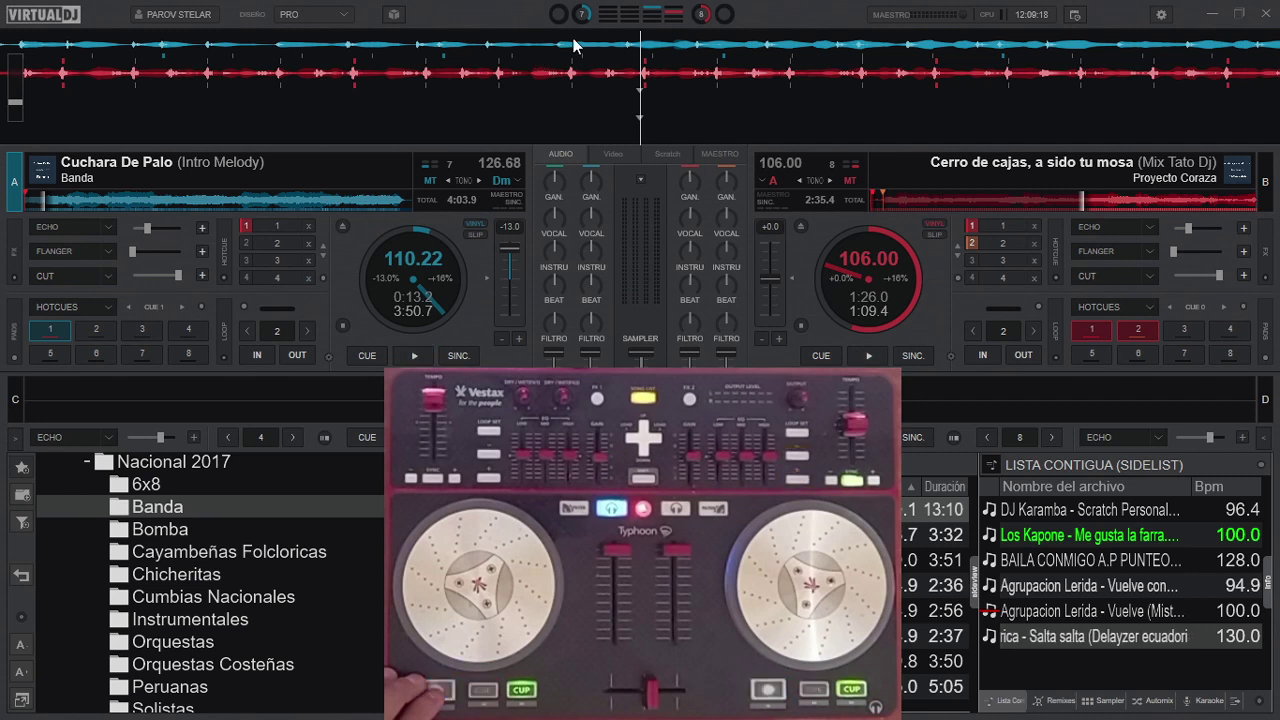
drag(683, 53, 869, 55)
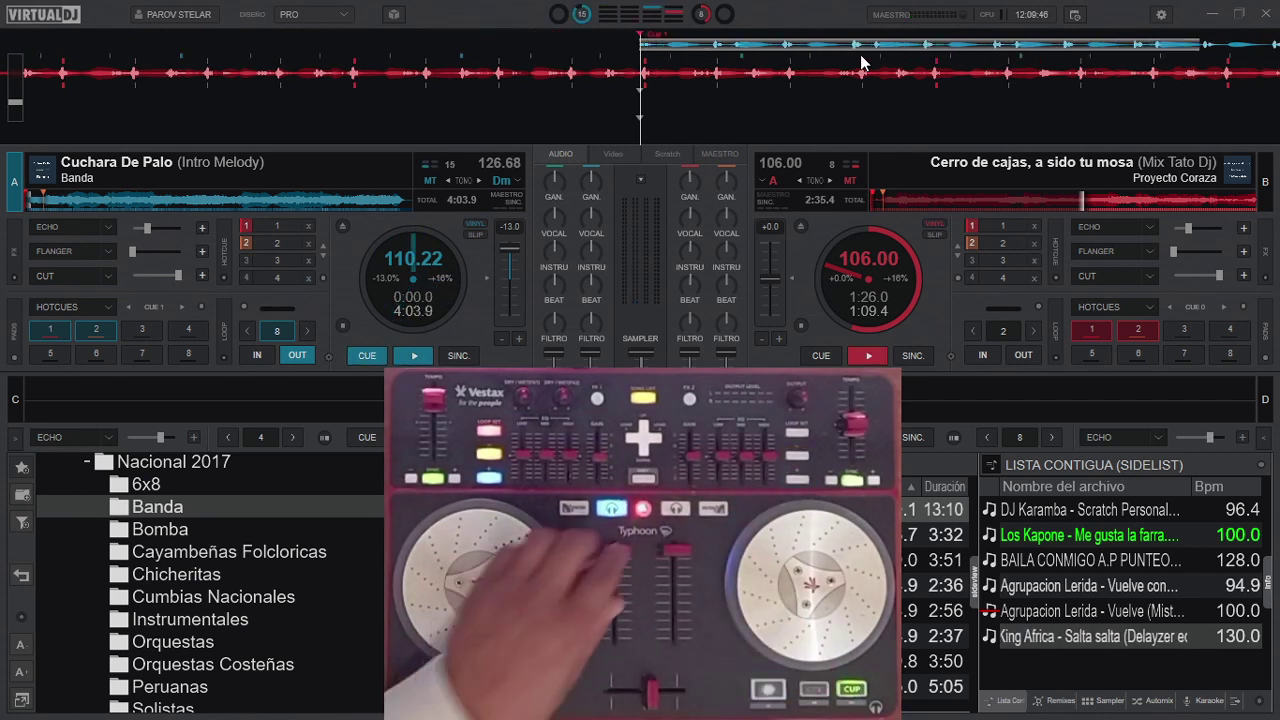
Switch the mixer's equalizer mode to Frecuencia, try EZRemix again, and return it to Frecuencia.
click(640, 182)
click(700, 194)
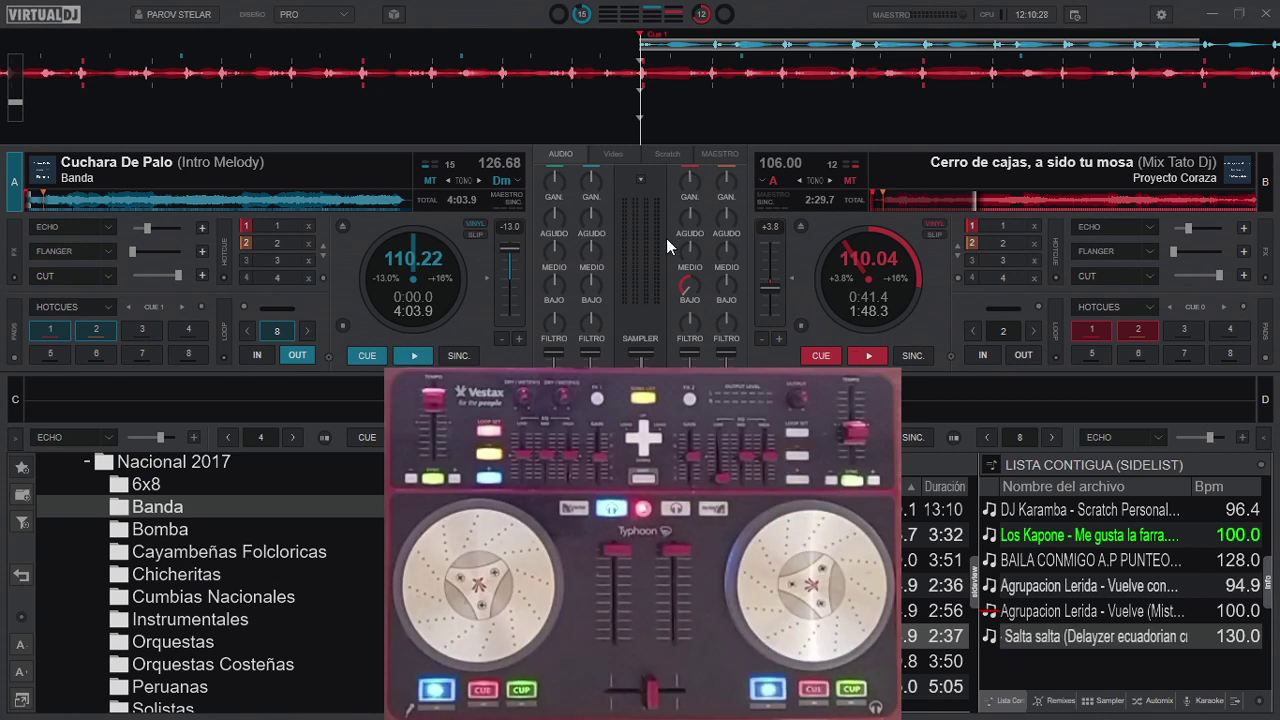
click(640, 180)
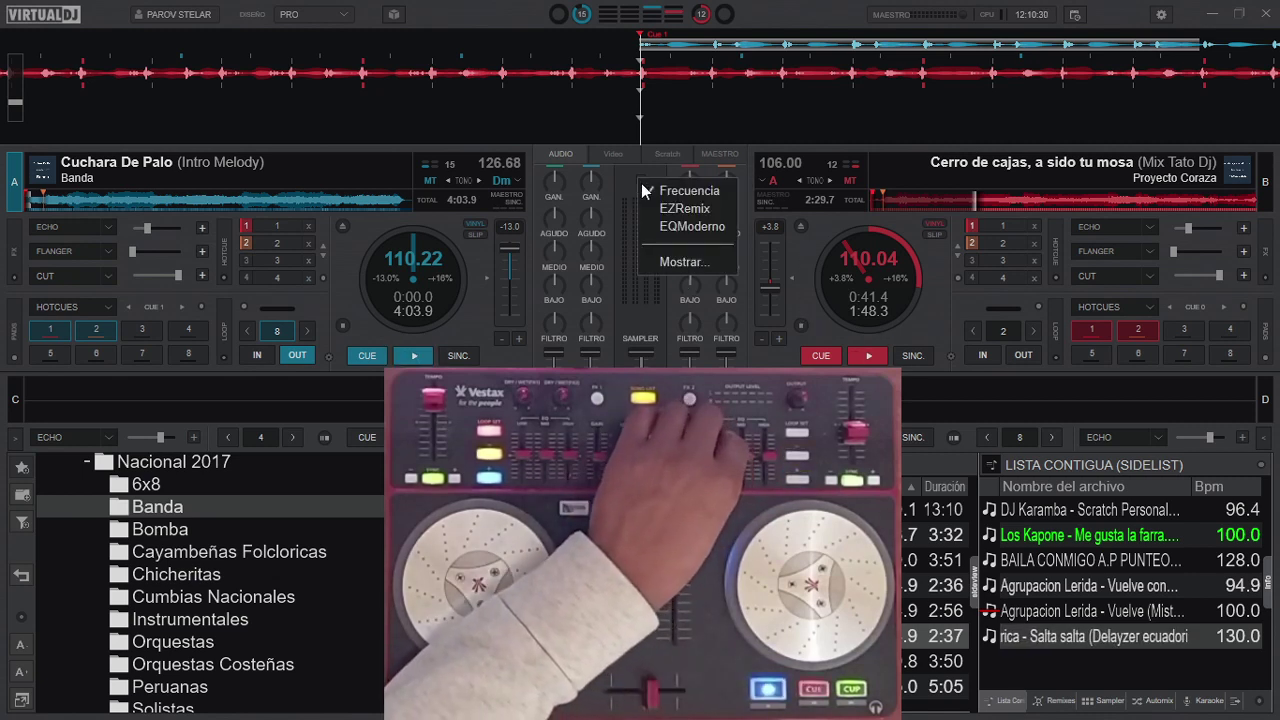
click(685, 209)
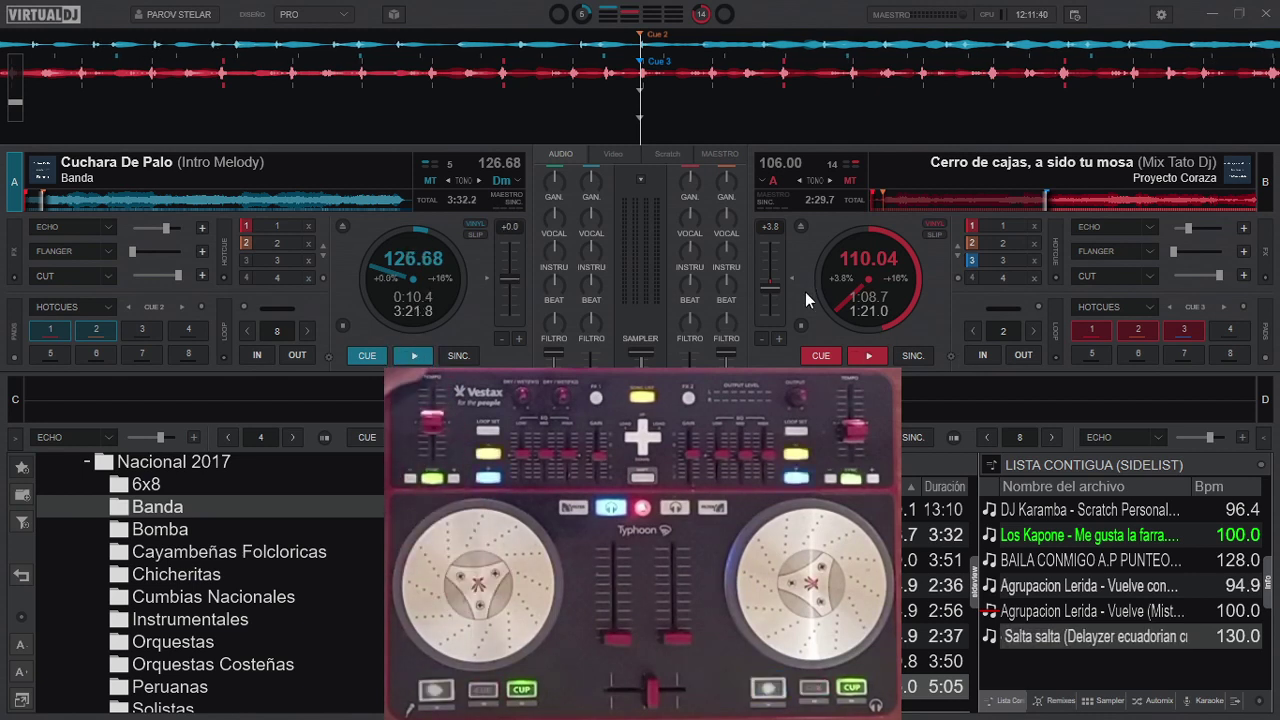
click(640, 175)
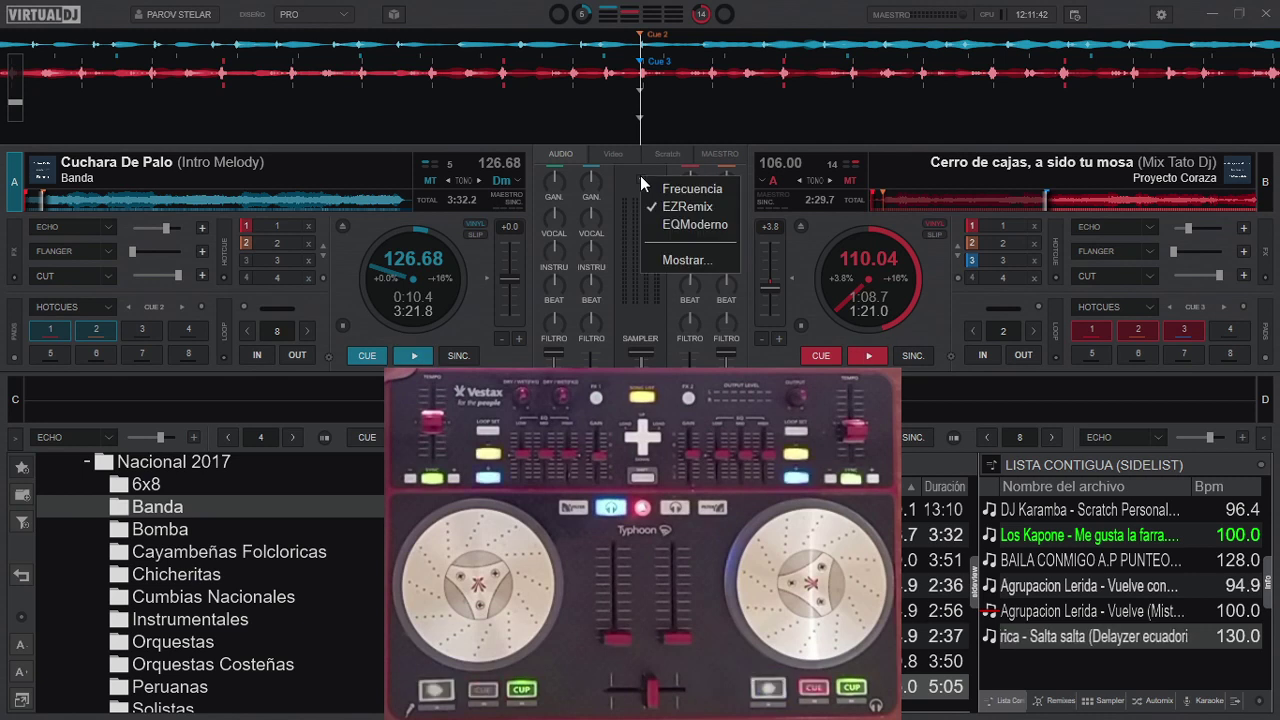
click(697, 189)
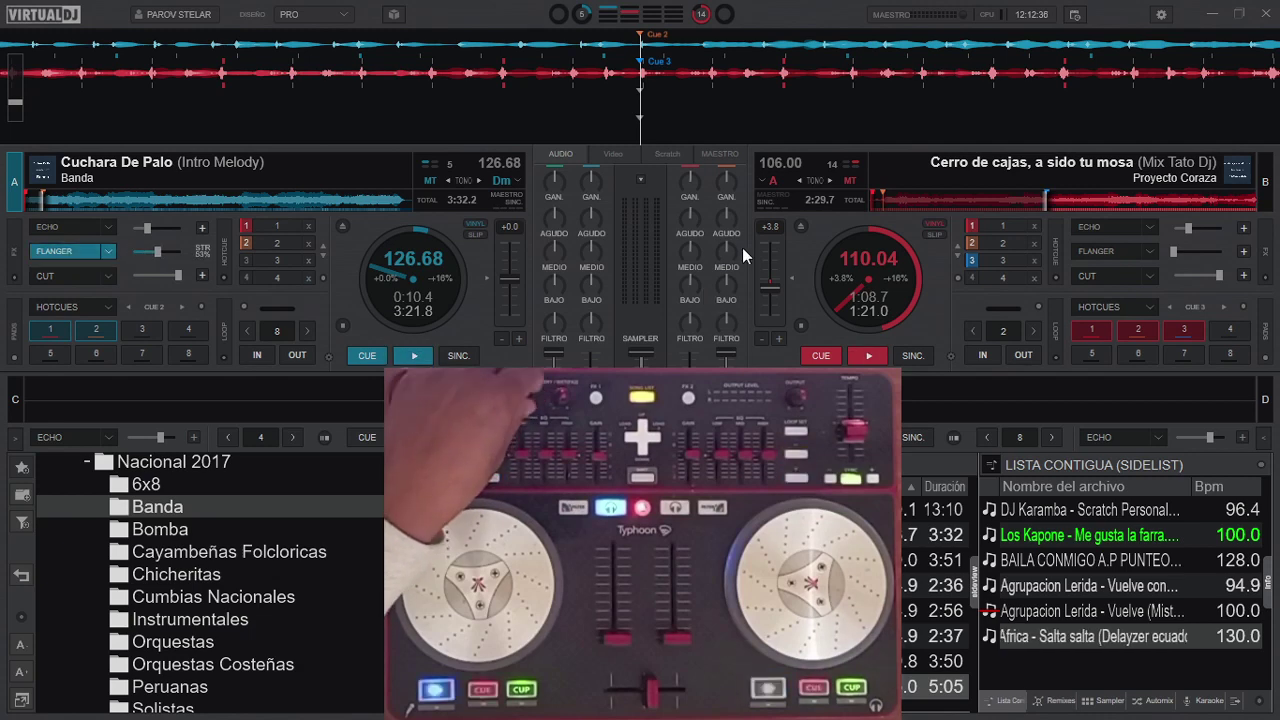
Review the effects available for deck B's Flanger slot and close the list without choosing one.
click(1153, 257)
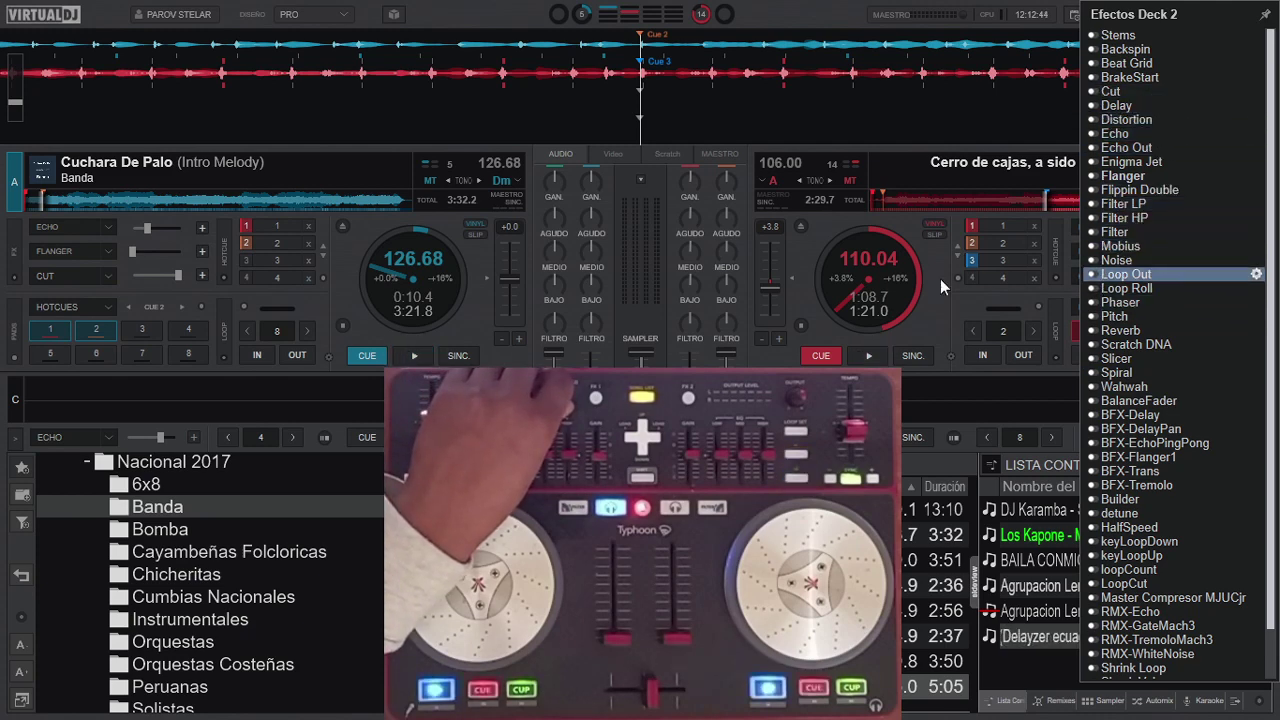
click(931, 304)
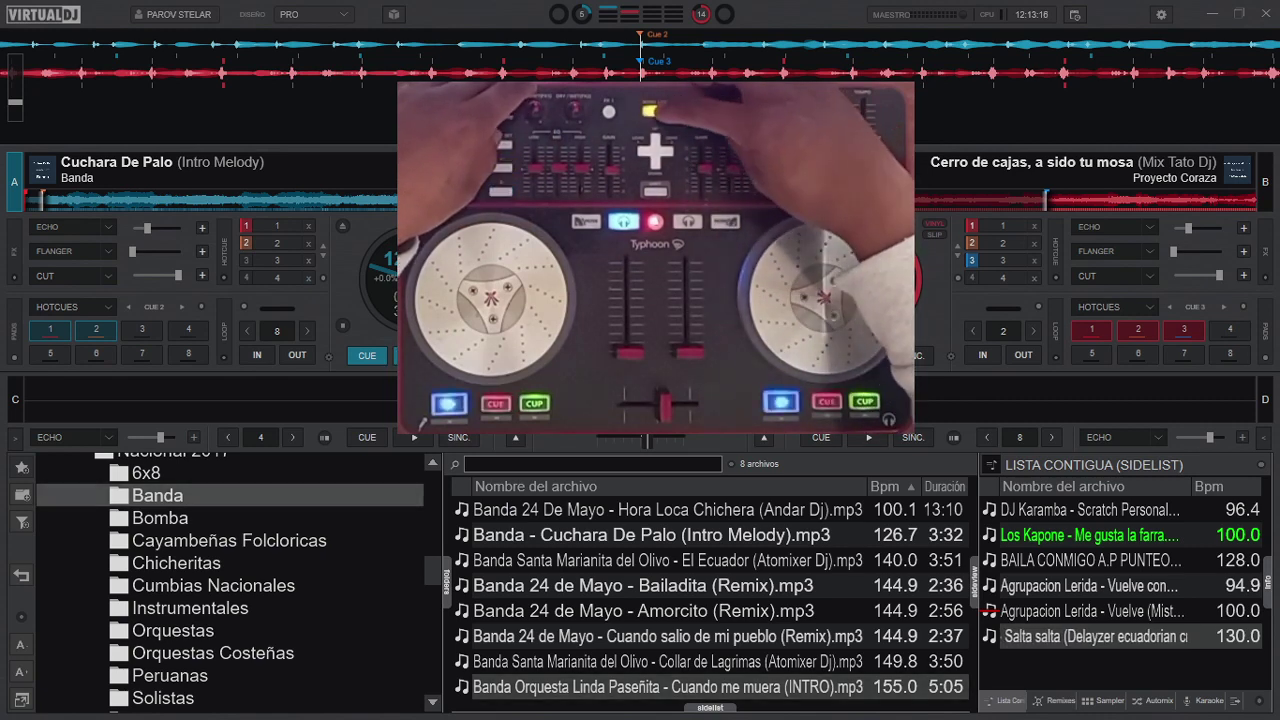
Browse the neighbouring folders of Nacional 2017 from Banda through Bomba and back up to 6x8.
key(Down)
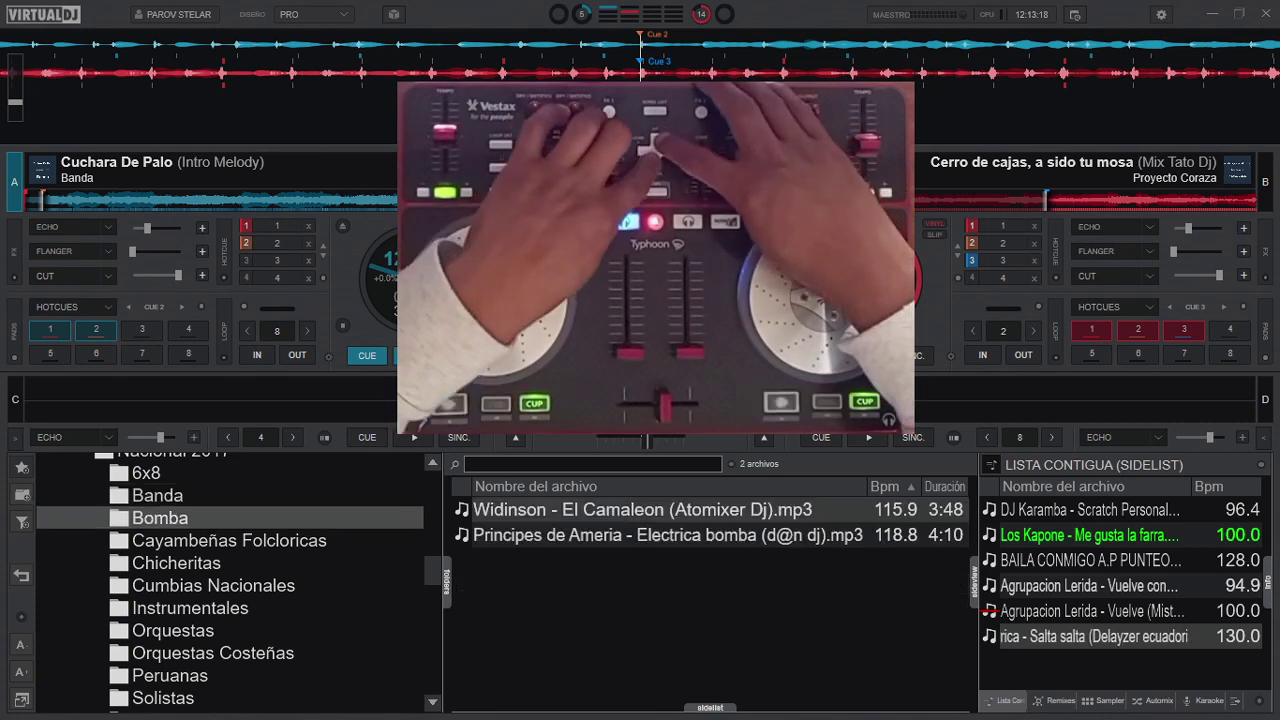
key(Down)
key(Up)
key(Up)
key(Up)
key(Up)
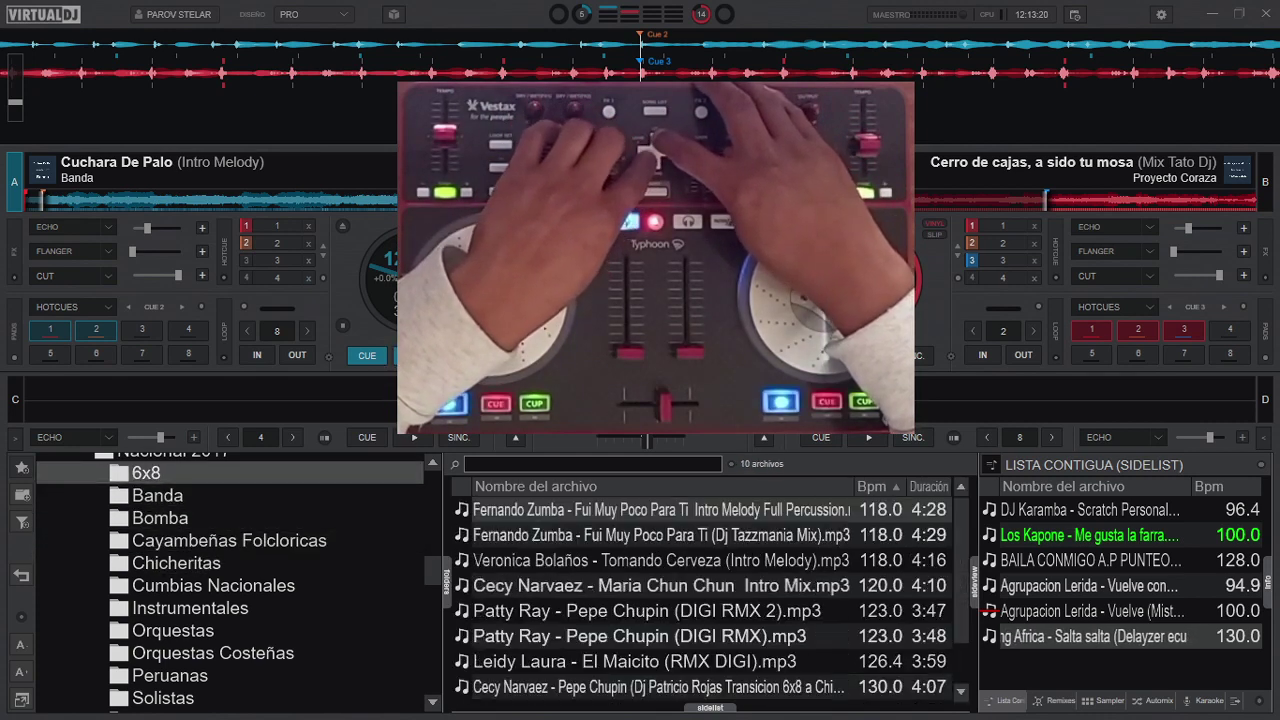
Return to the Nacional 2017 folder and collapse and expand it repeatedly, leaving it expanded.
key(Left)
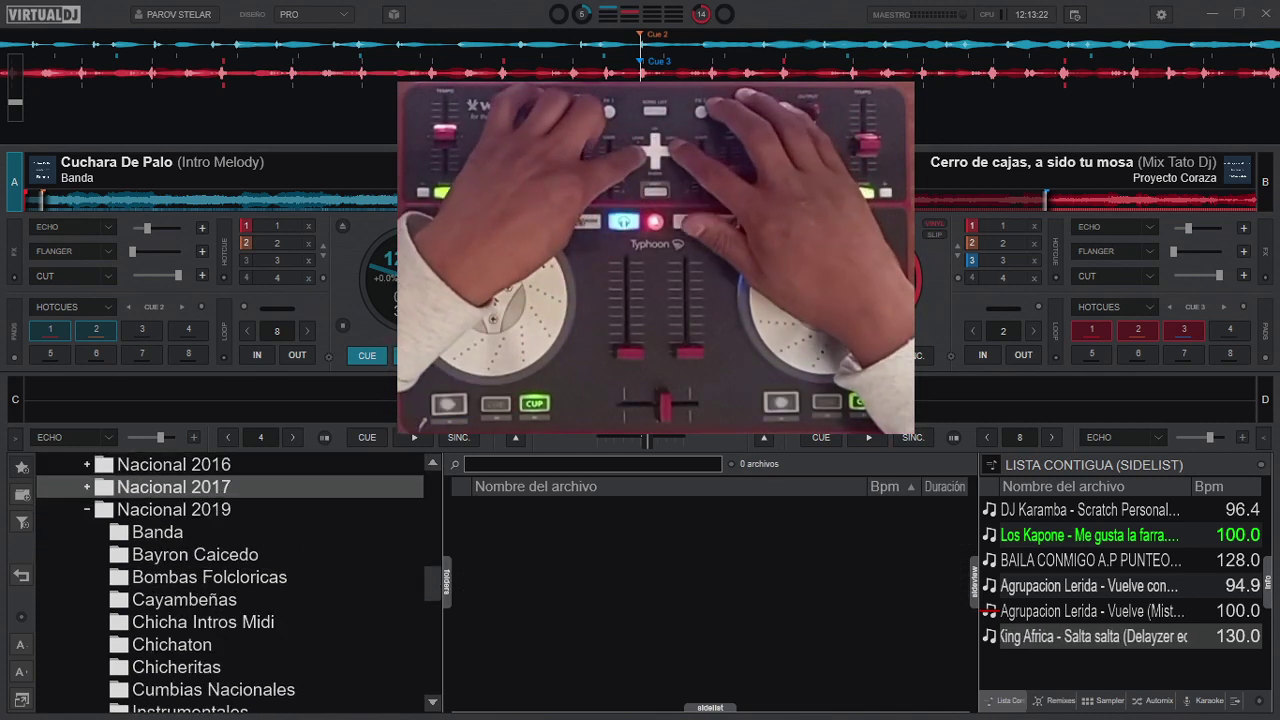
key(Right)
key(Left)
key(Right)
key(Left)
key(Right)
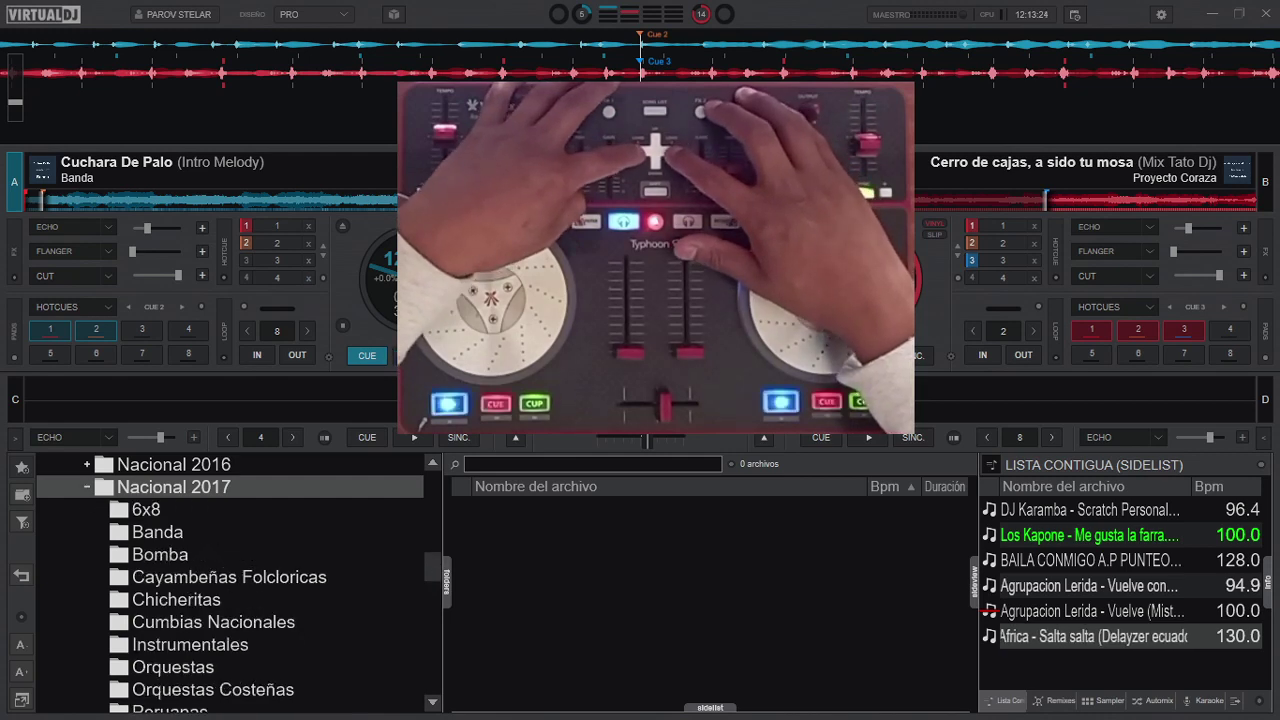
key(Left)
key(Right)
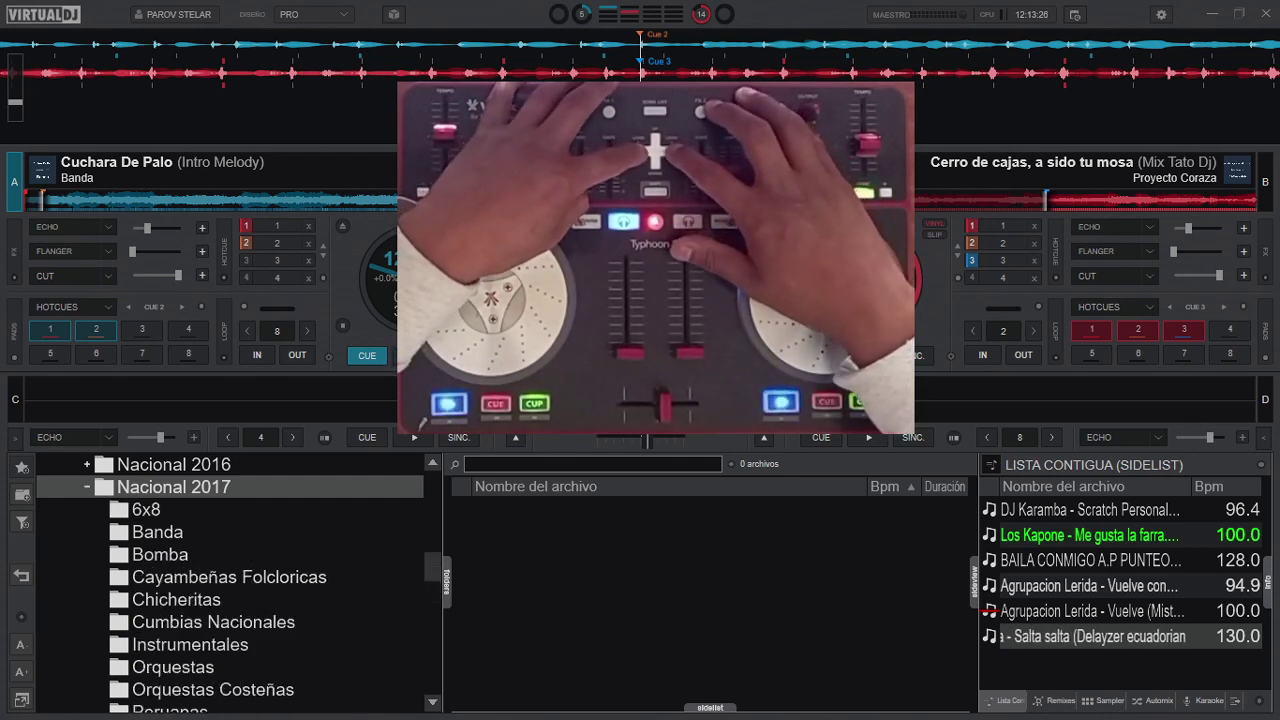
key(Left)
key(Right)
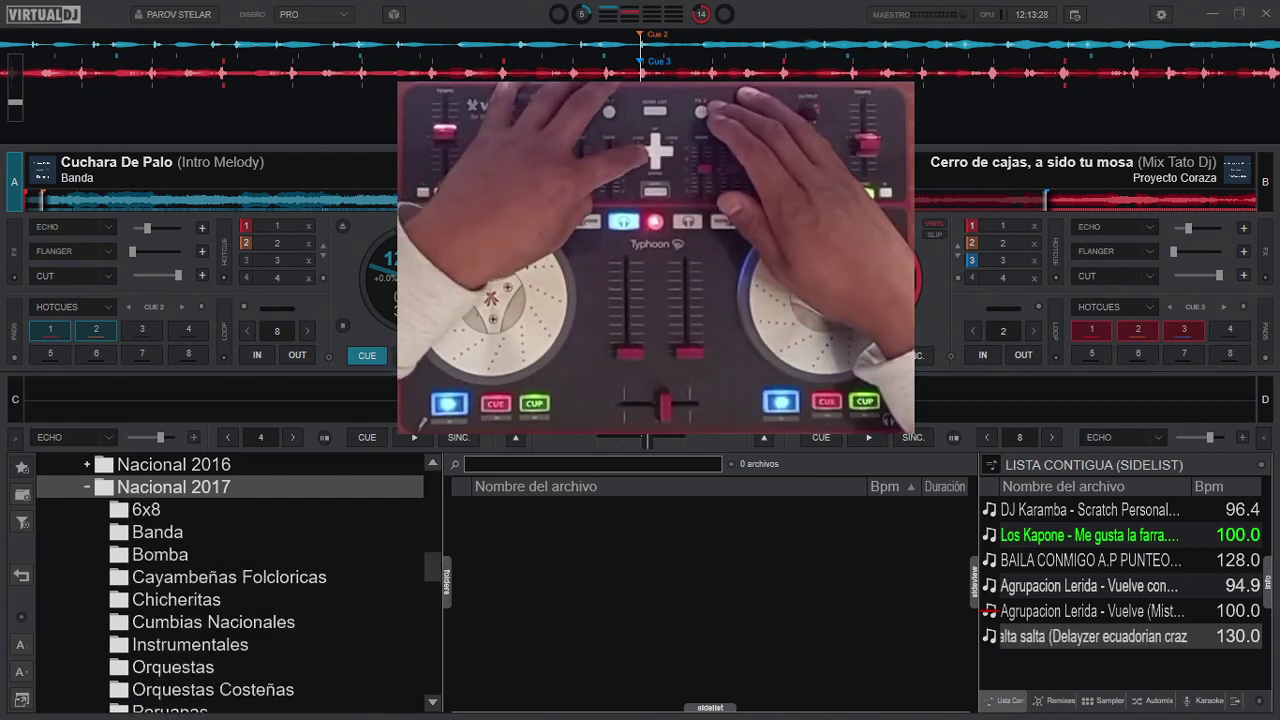
key(Left)
key(Right)
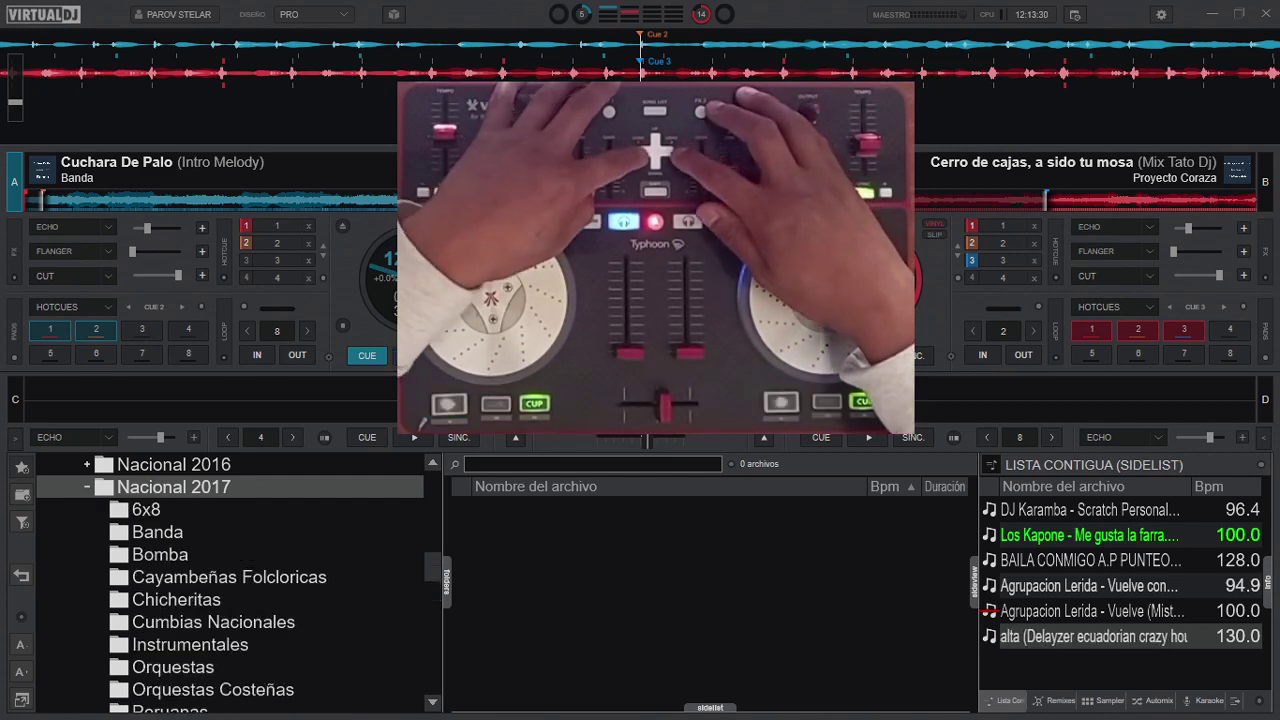
Move through the subfolders of Nacional 2017 and select Cumbias Nacionales.
key(Down)
key(Down)
key(Down)
key(Up)
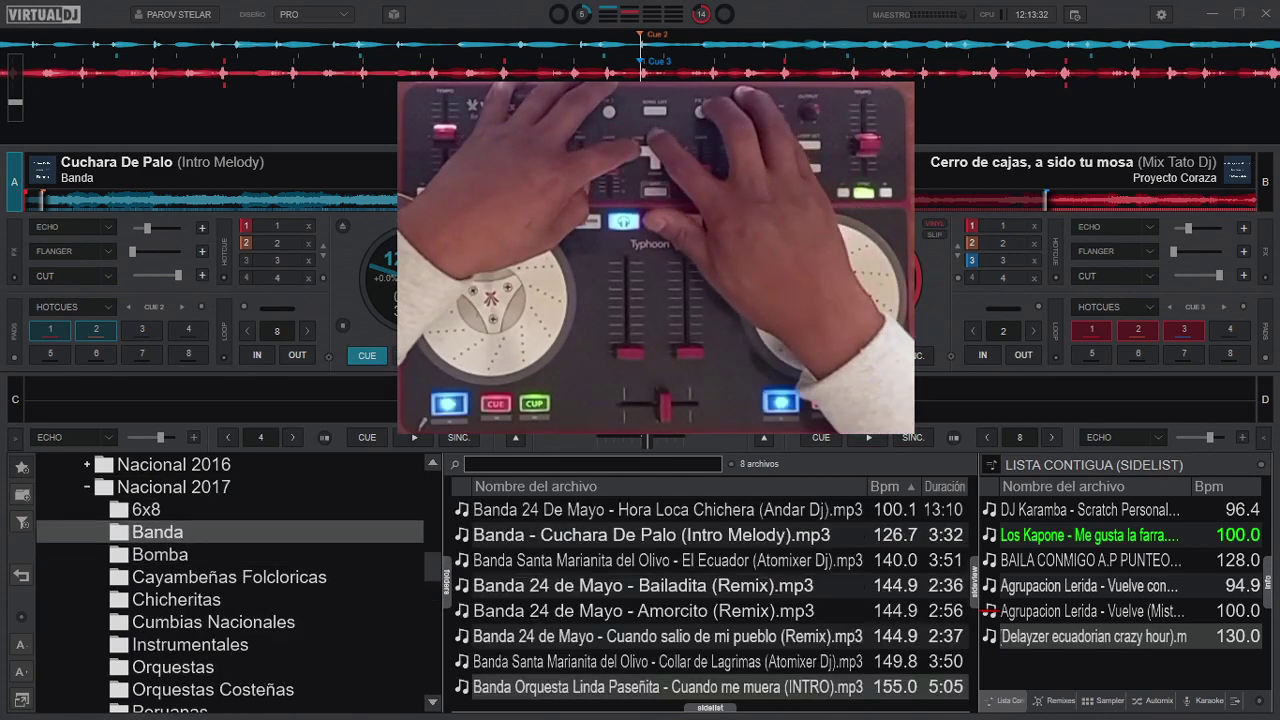
key(Down)
key(Down)
key(Up)
key(Down)
key(Down)
key(Down)
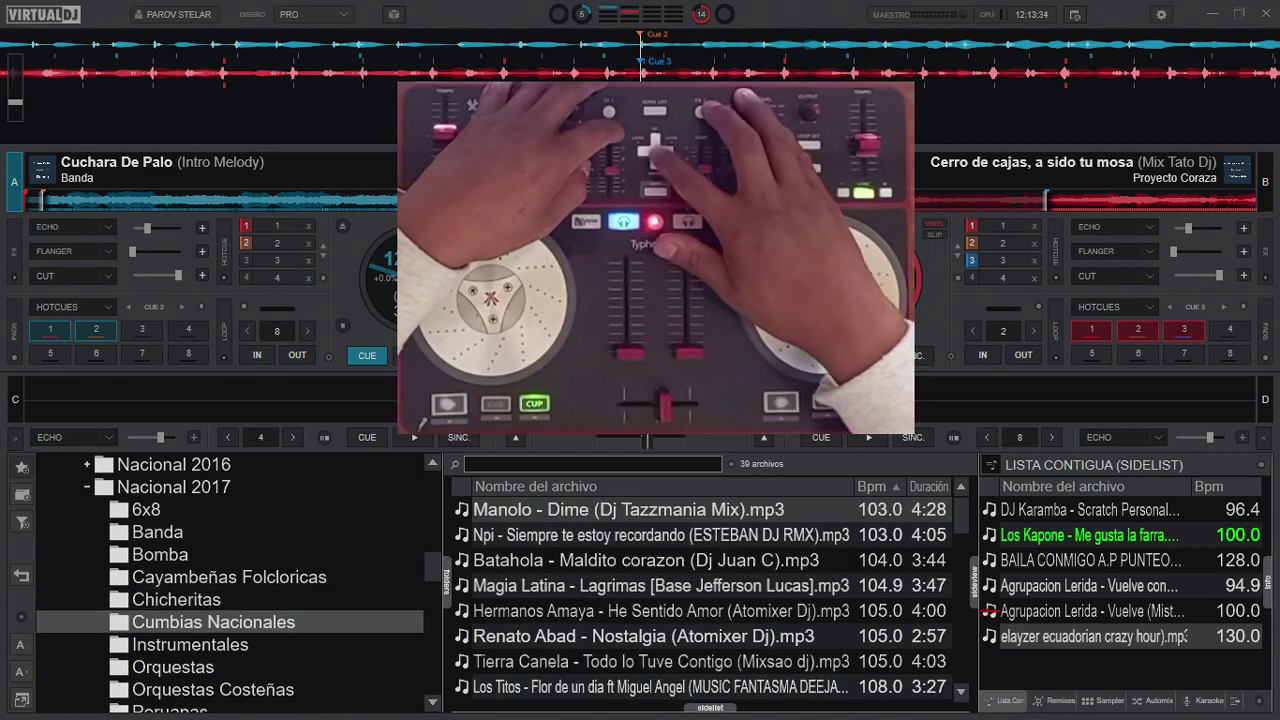
key(Up)
key(Down)
key(Up)
key(Down)
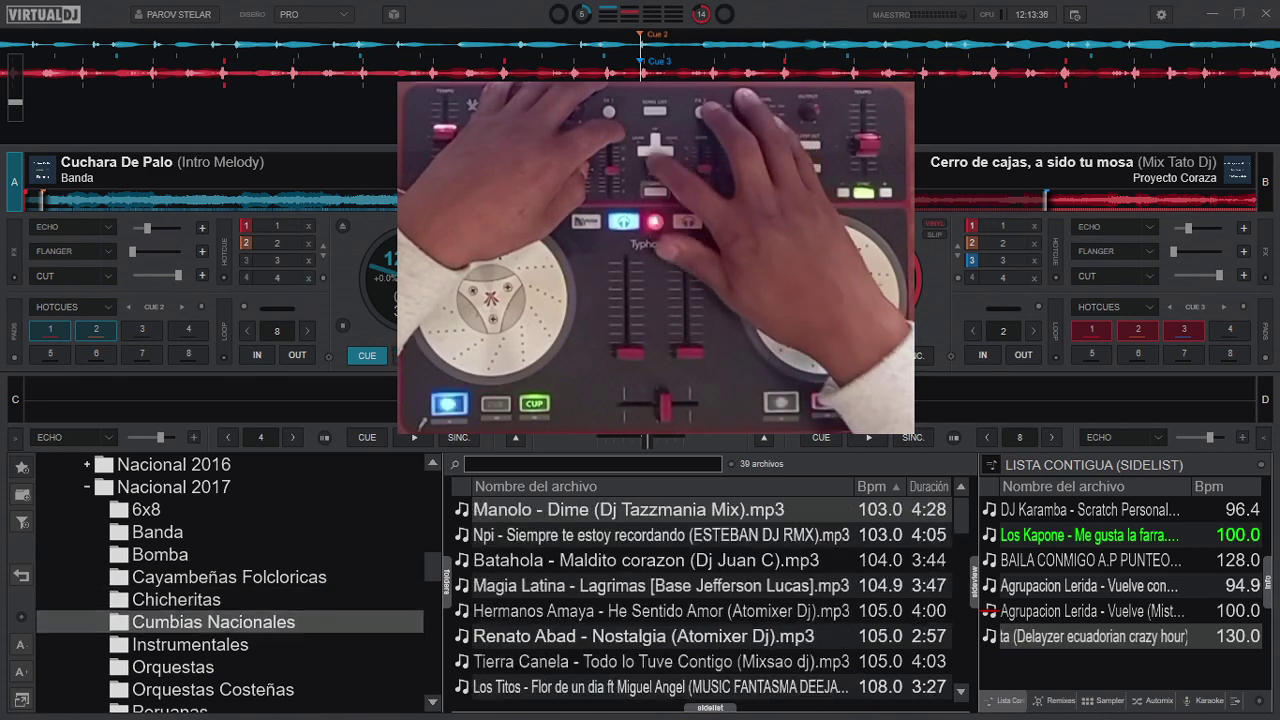
key(Up)
key(Down)
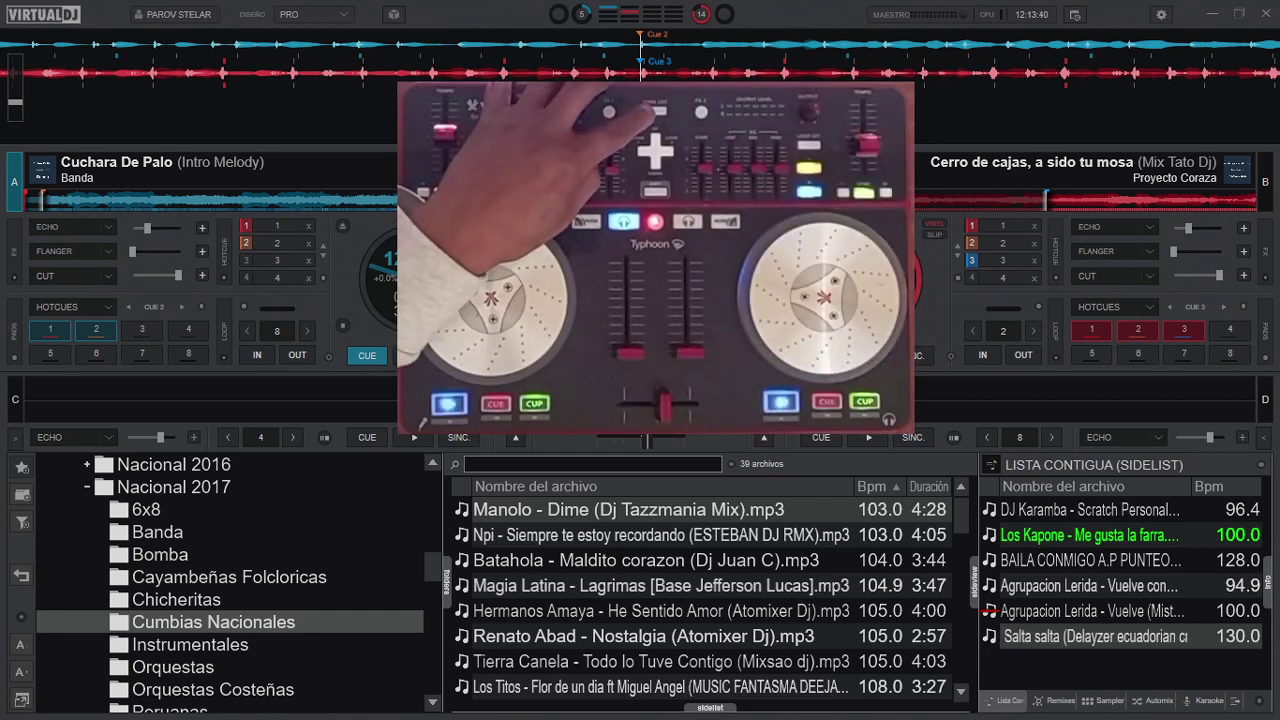
Move up and down the Cumbias Nacionales track list and settle on Batahola - Maldito corazon (Dj Juan C).
scroll(230, 580, up, 1)
key(Down)
key(Up)
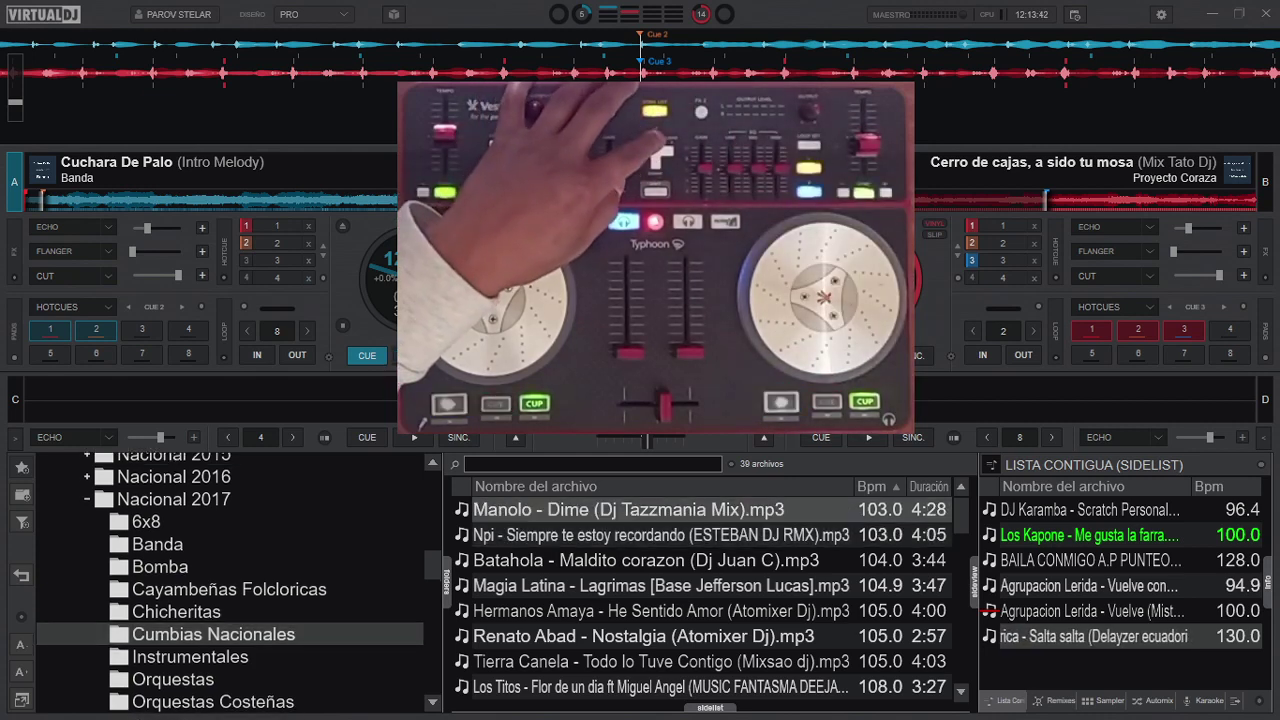
key(Down)
key(Down)
key(Down)
key(Up)
key(Up)
key(Down)
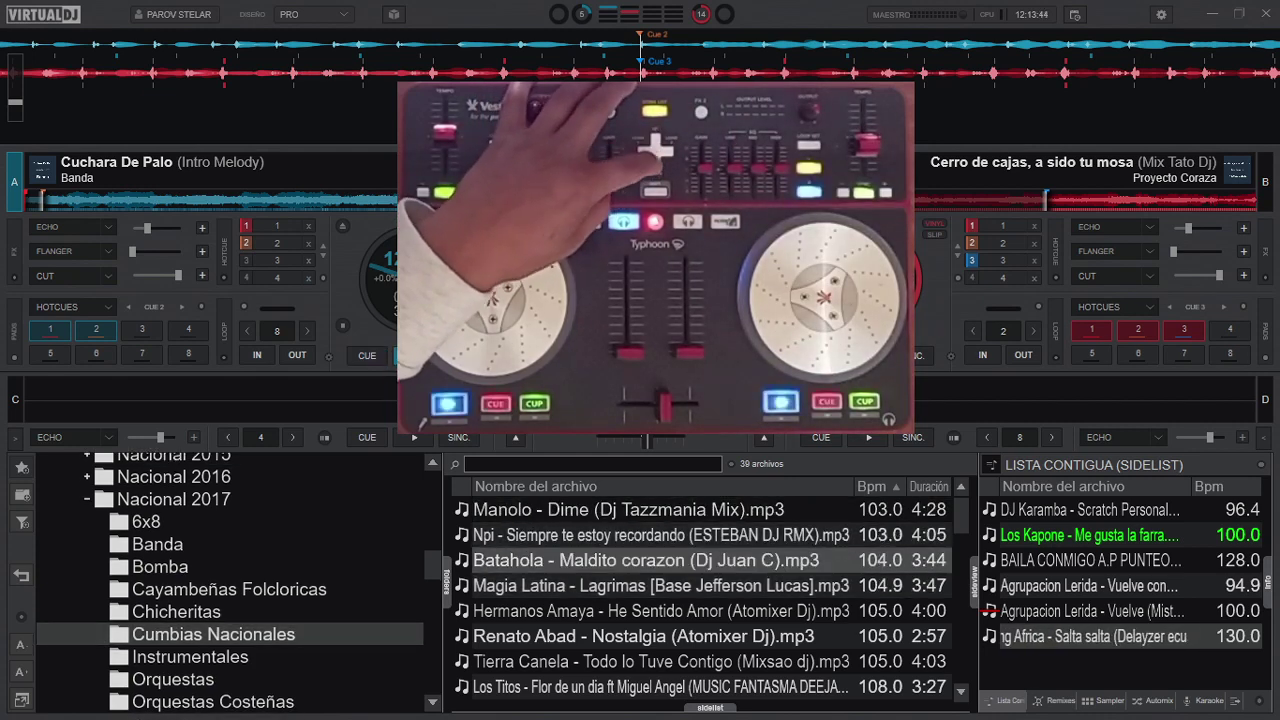
key(Down)
key(Down)
key(Up)
key(Up)
key(Down)
key(Down)
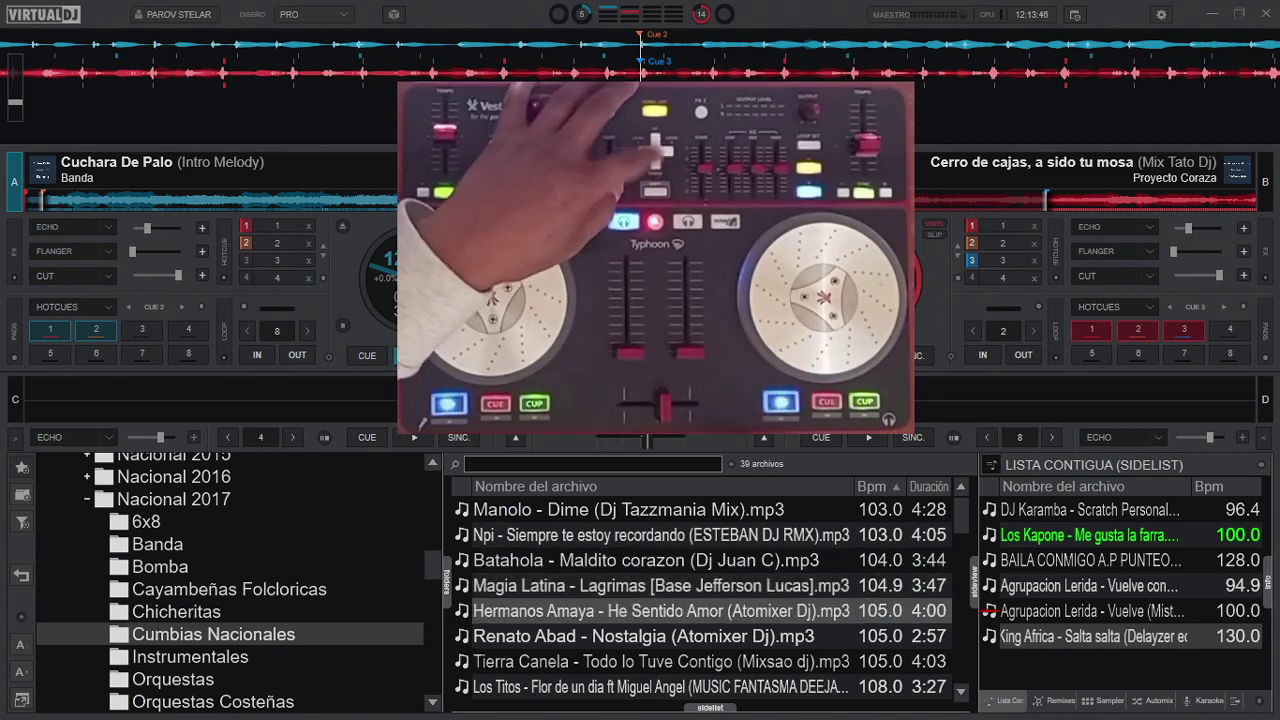
key(Up)
key(Up)
key(Down)
key(Up)
key(Down)
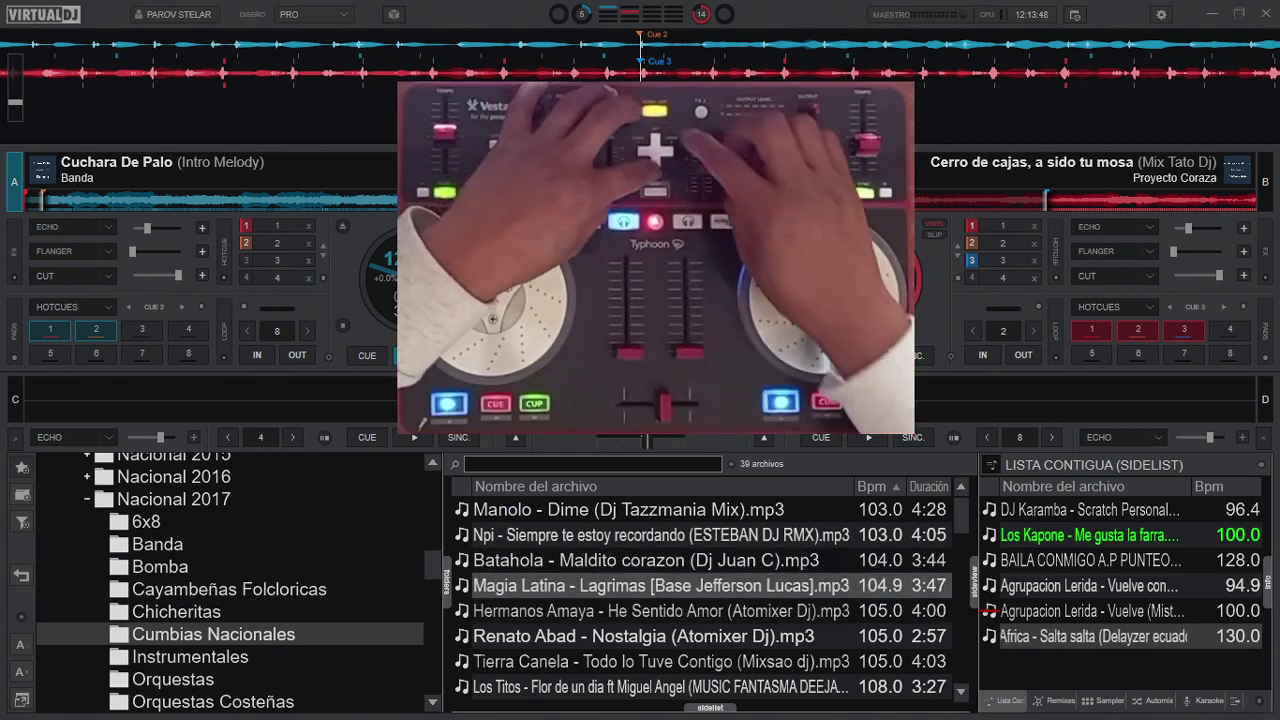
key(Up)
key(Down)
key(Up)
key(Down)
key(Up)
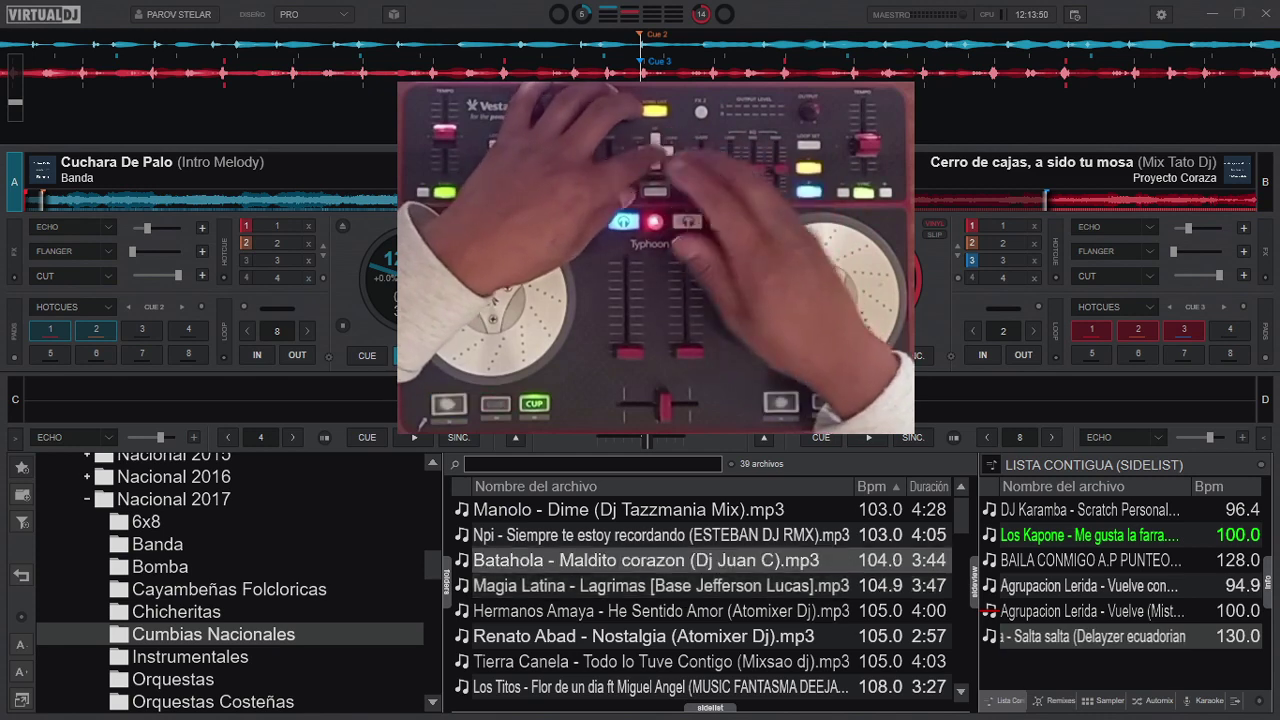
key(Down)
key(Up)
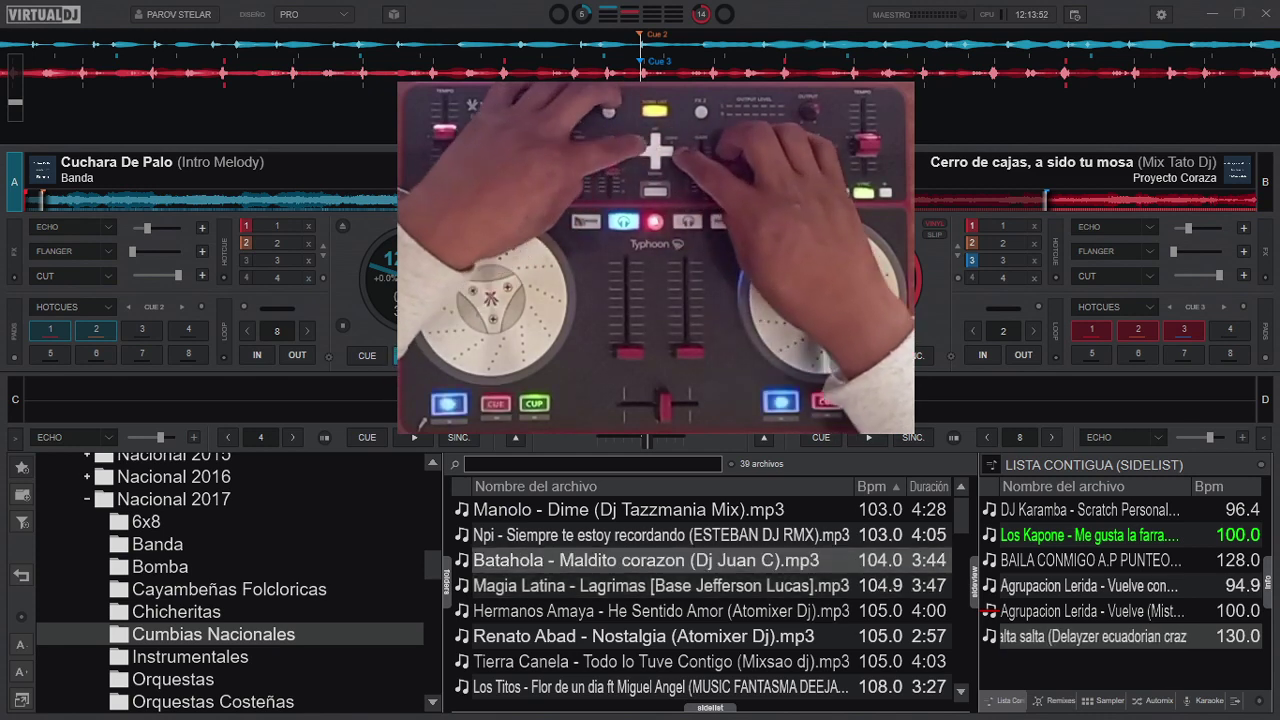
Load Batahola - Maldito corazon into deck A and Magia Latina - Lagrimas into deck B.
key(ctrl+Left)
key(Down)
key(ctrl+Right)
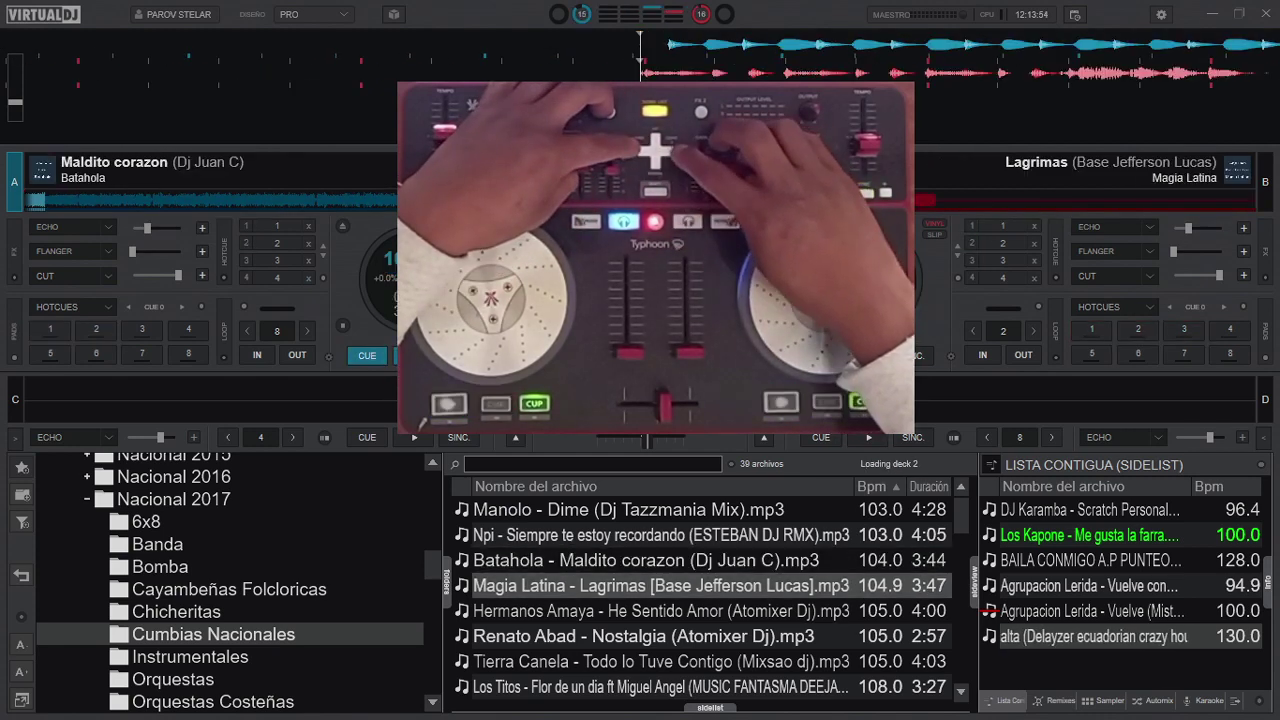
Load Hermanos Amaya - He Sentido Amor into deck A and Renato Abad - Nostalgia into deck B.
key(Down)
key(ctrl+Left)
key(Down)
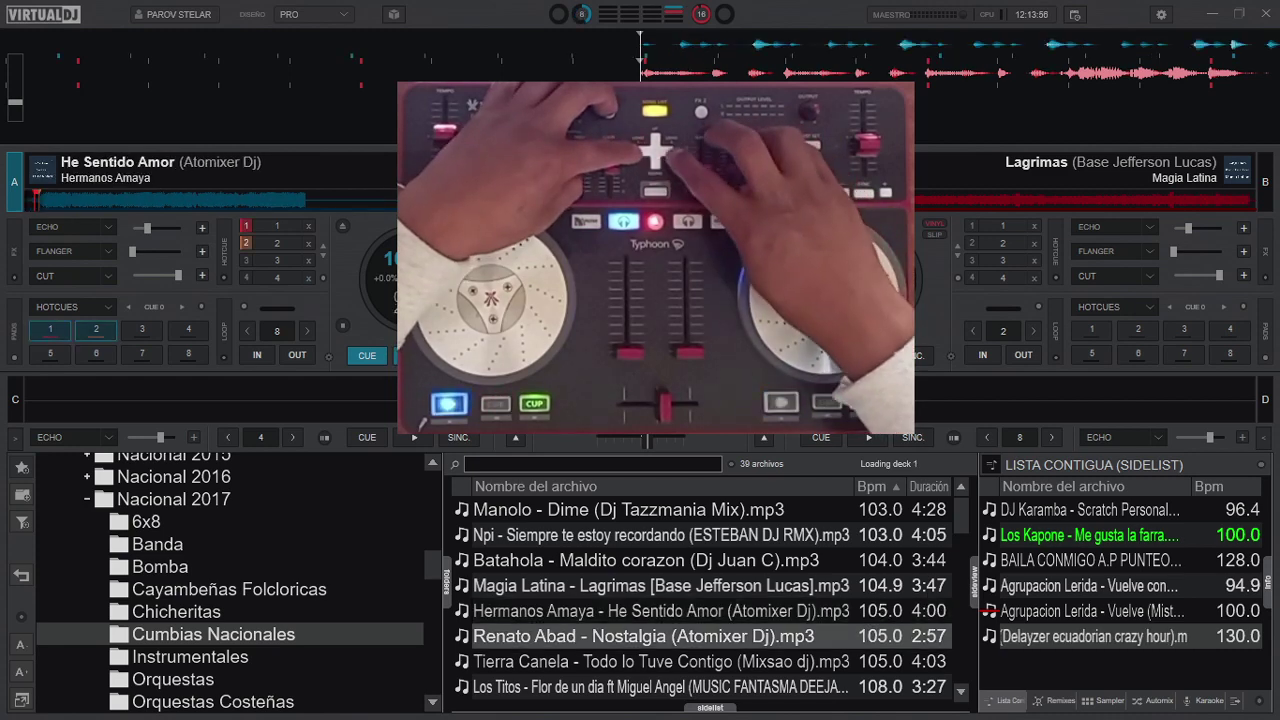
key(ctrl+Right)
Load Tierra Canela - Todo lo Tuve Contigo into deck A and Los Titos - Flor de un dia into deck B.
key(Down)
key(ctrl+Left)
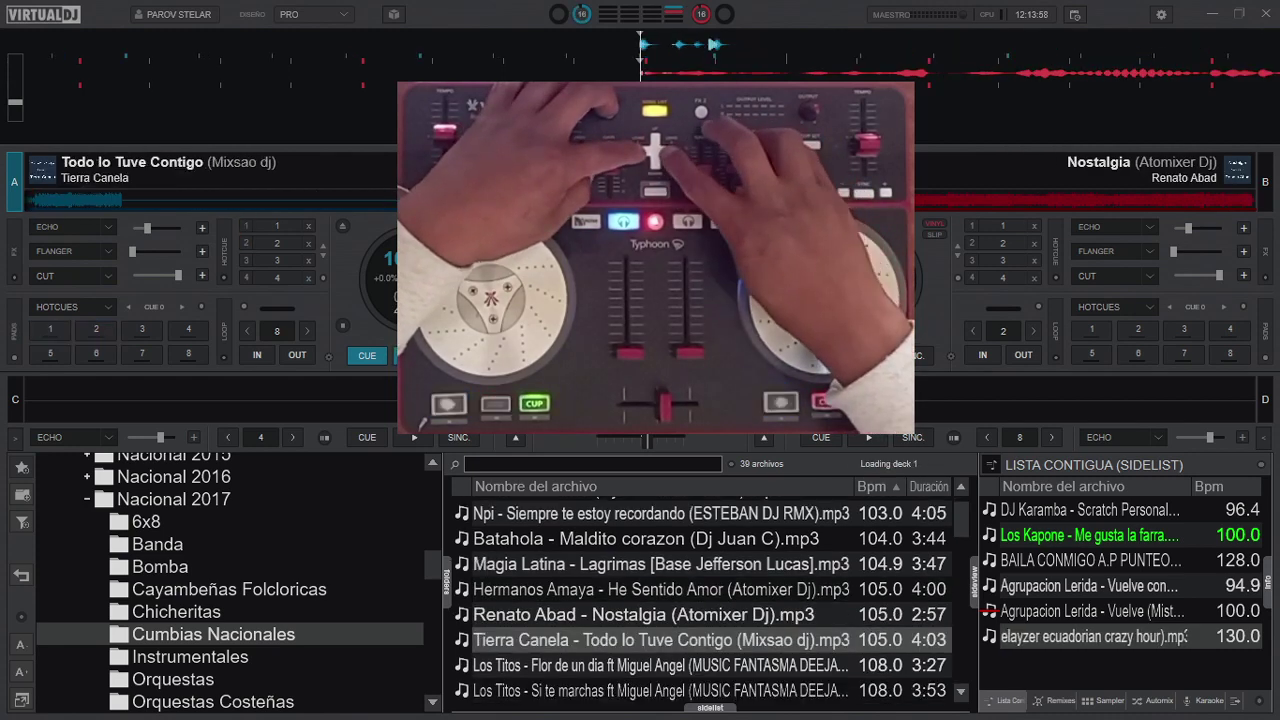
key(Down)
key(ctrl+Right)
Load Los Titos - Si te marchas into deck A and Tierra Canela - Ya Para Que into deck B.
key(Down)
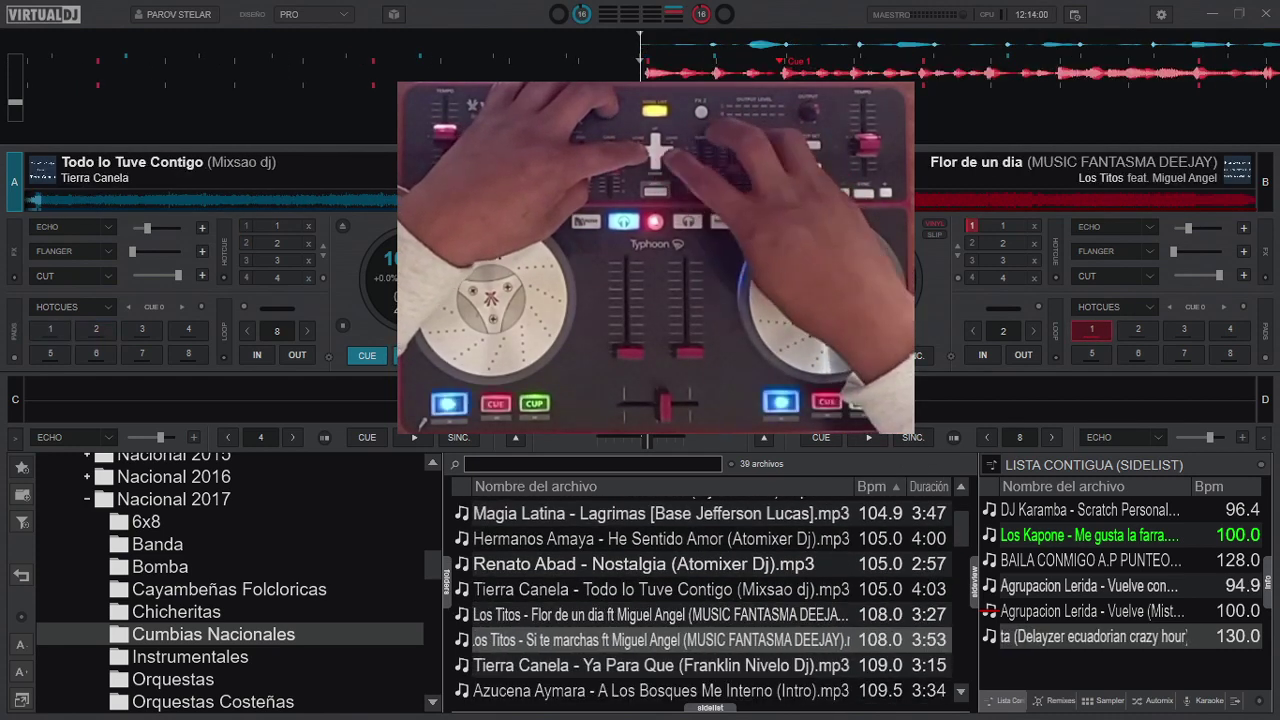
key(ctrl+Left)
key(Down)
key(ctrl+Right)
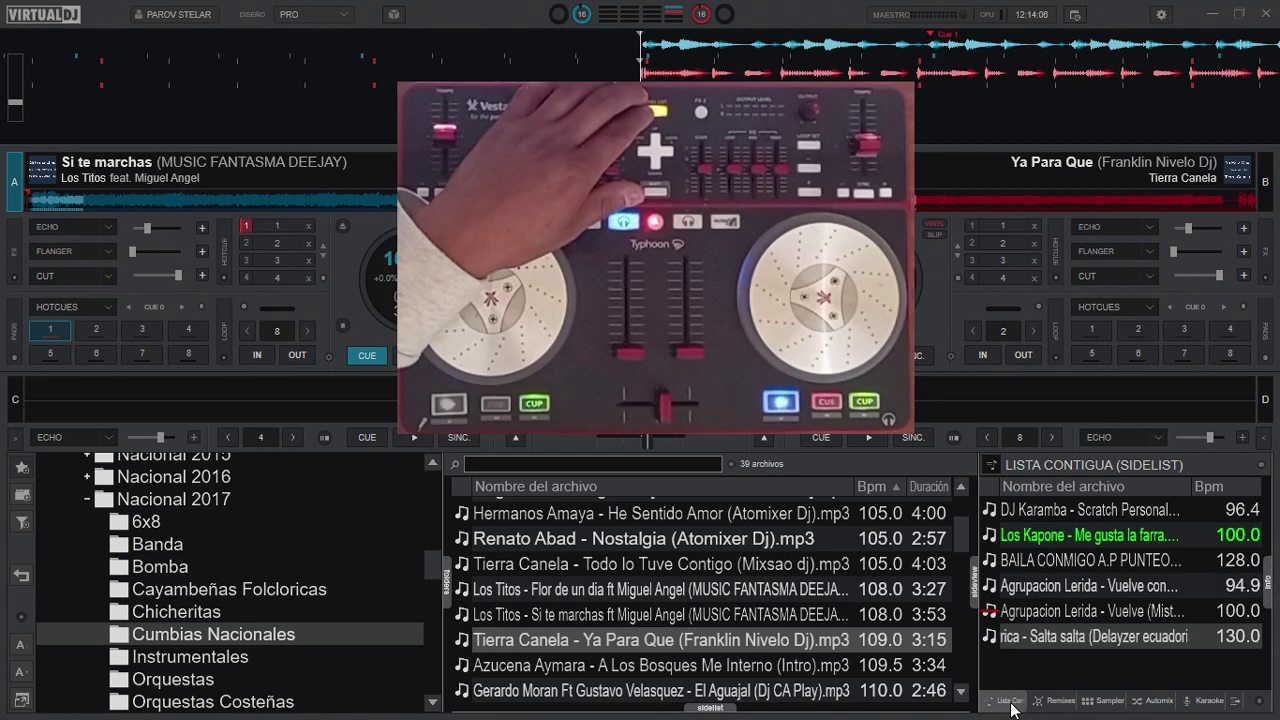
Show the Automix list in the side view and alternate the selection between its tracks and the Cumbias Nacionales tracks.
click(1158, 703)
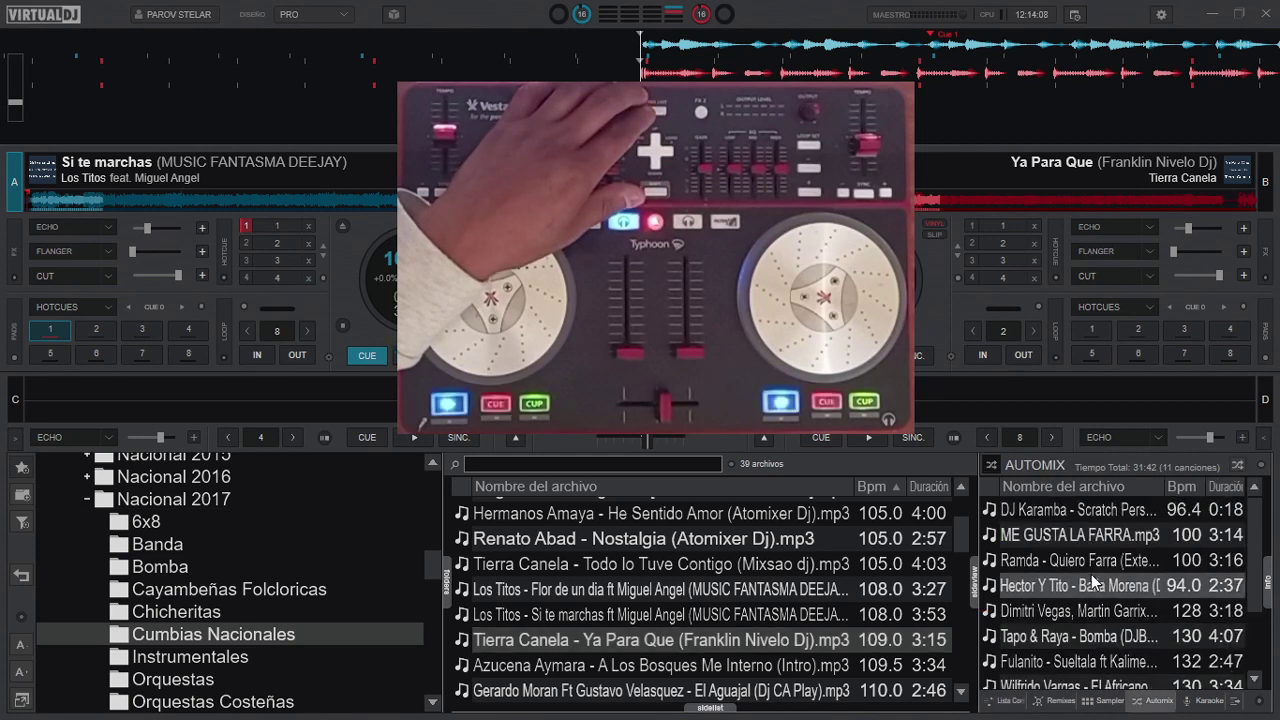
click(812, 566)
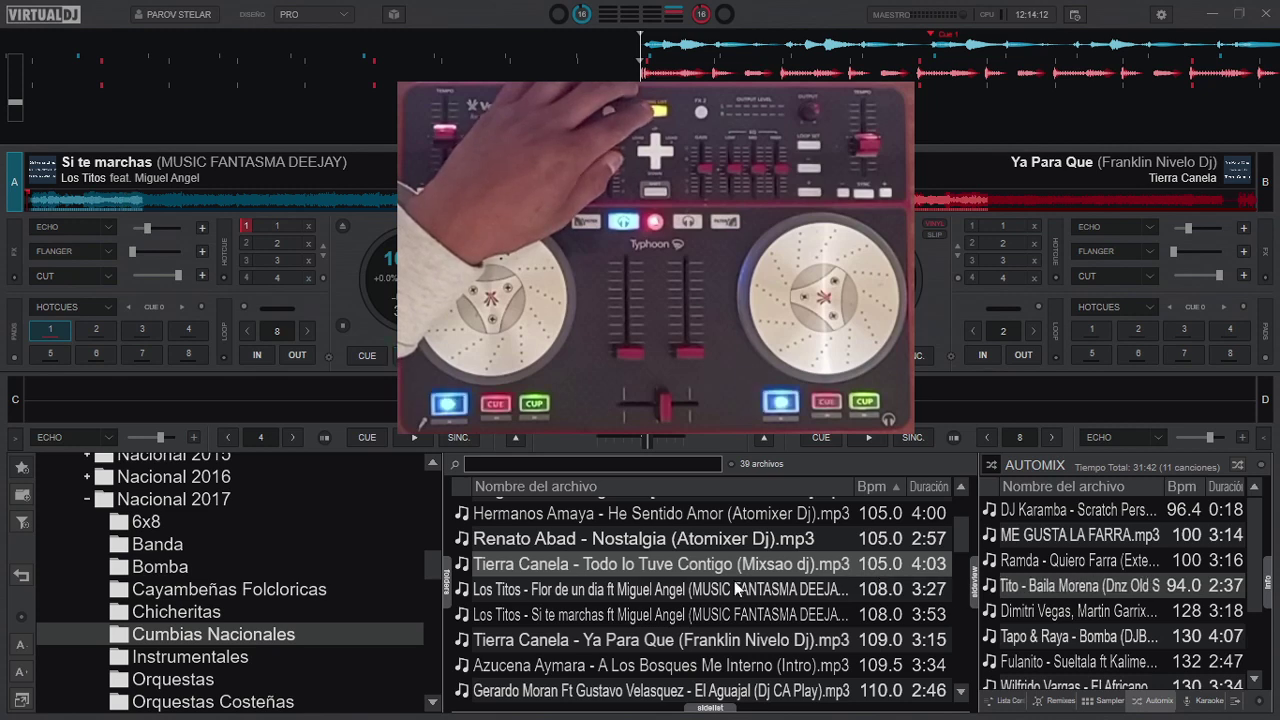
click(1064, 558)
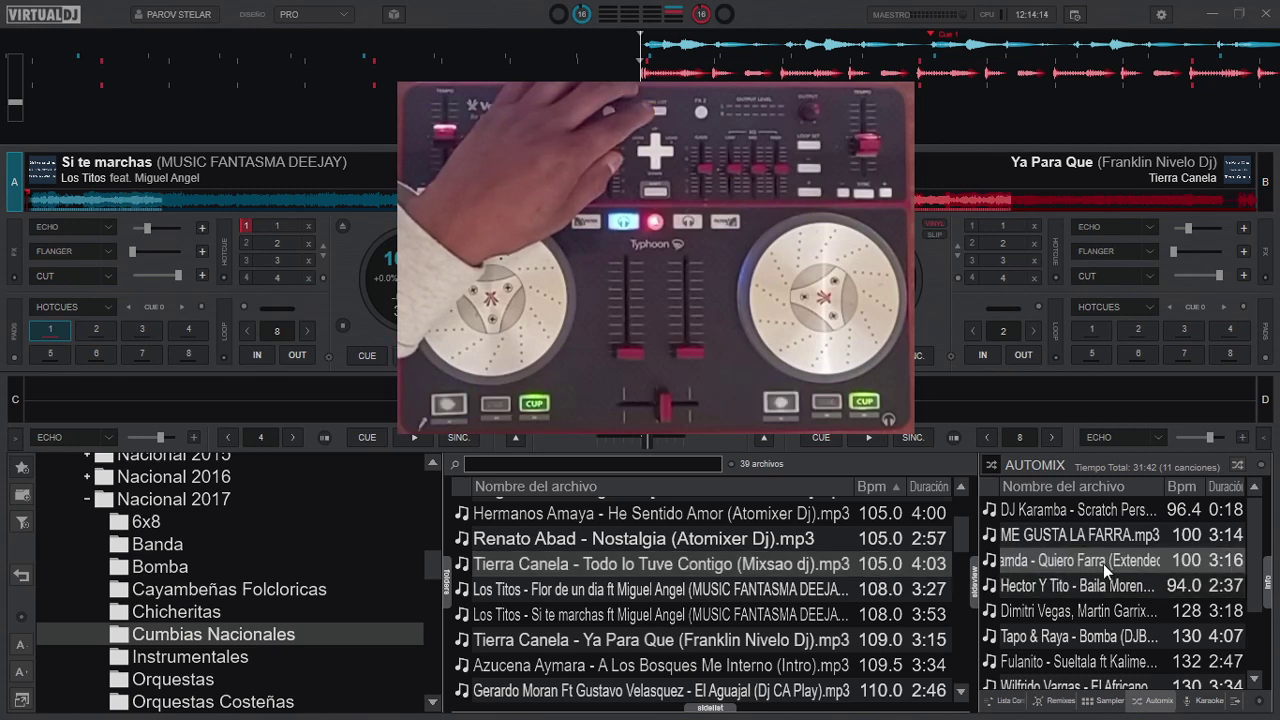
click(812, 596)
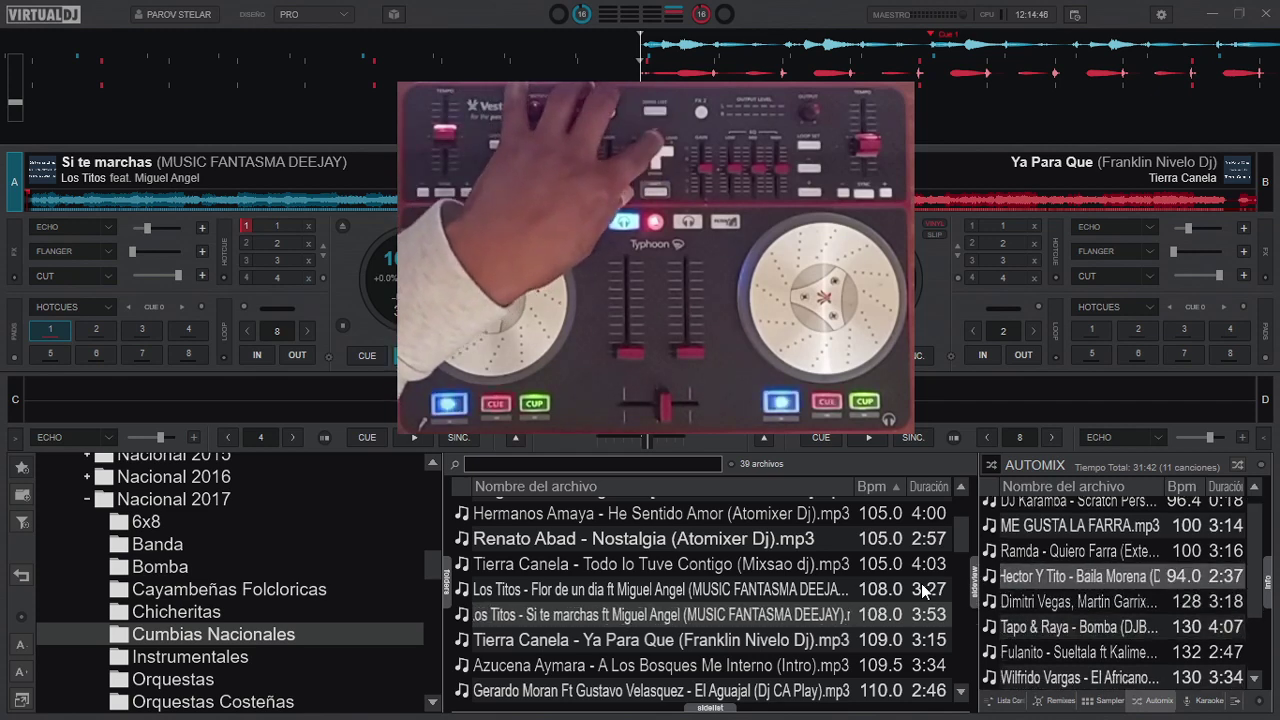
Show the Sampler in the side view and move down the track list to Azucena Aymara - A Los Bosques Me Interno (Intro).
click(1107, 701)
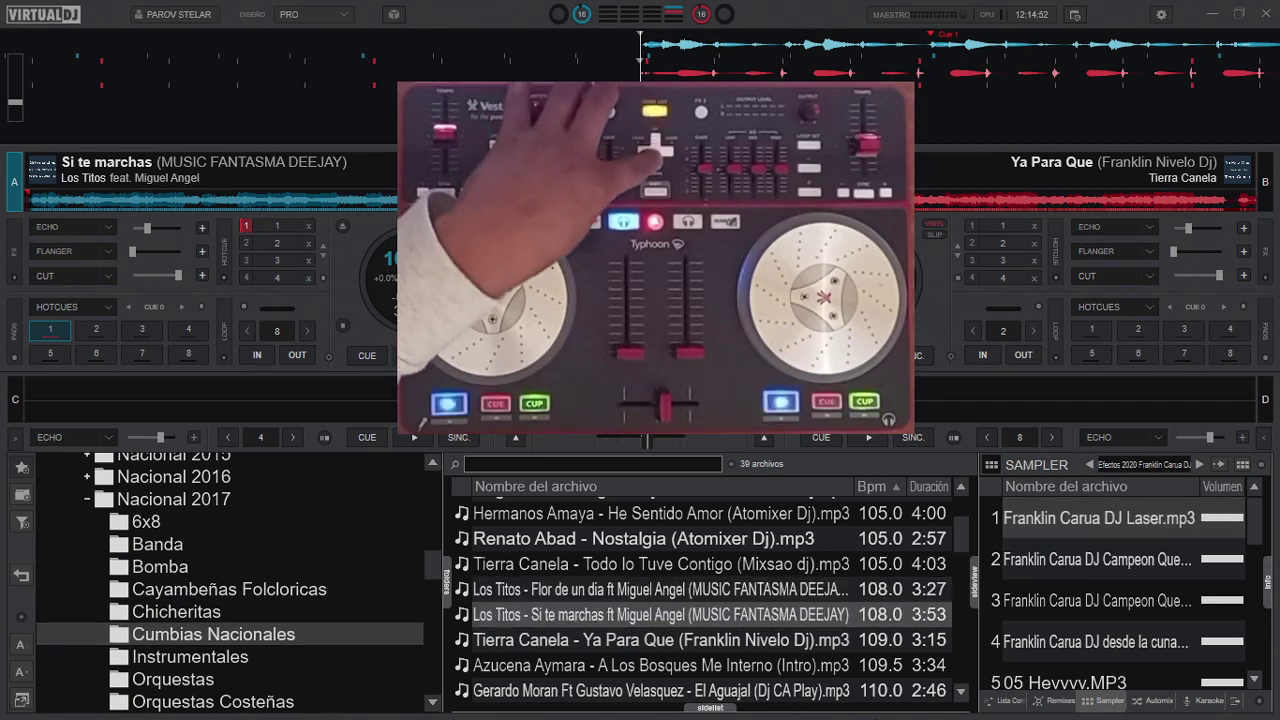
scroll(700, 600, down, 2)
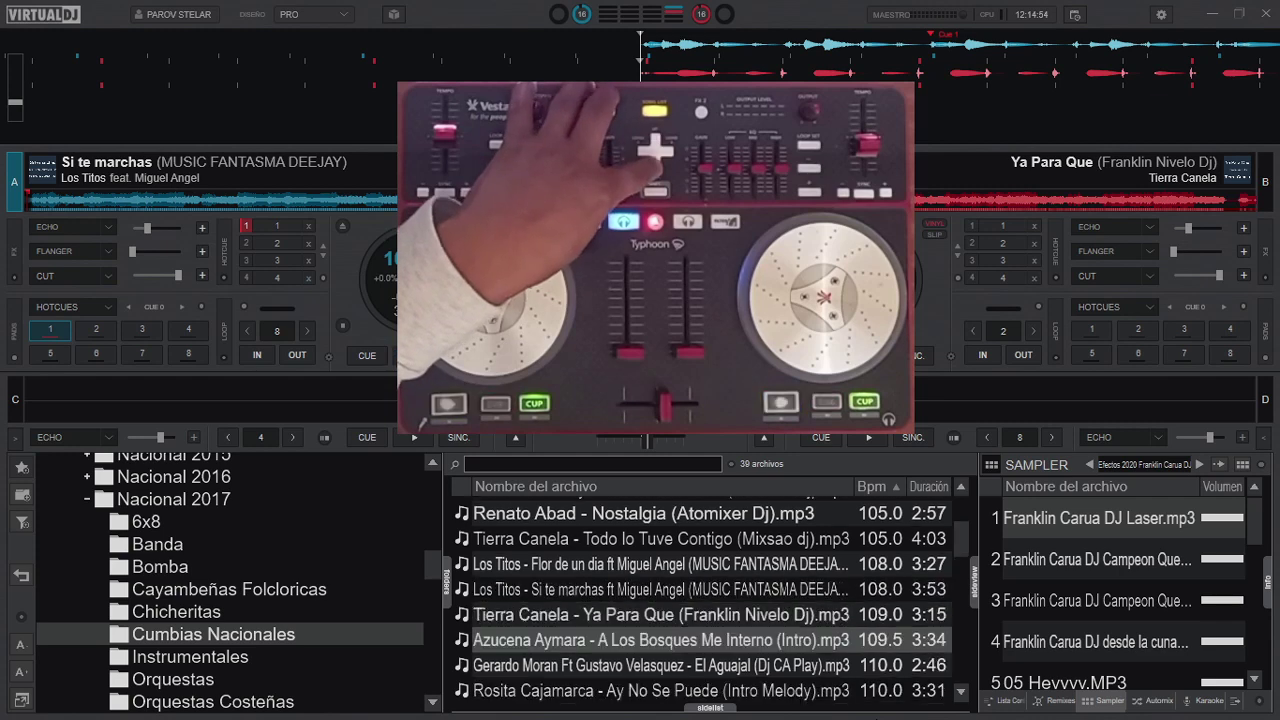